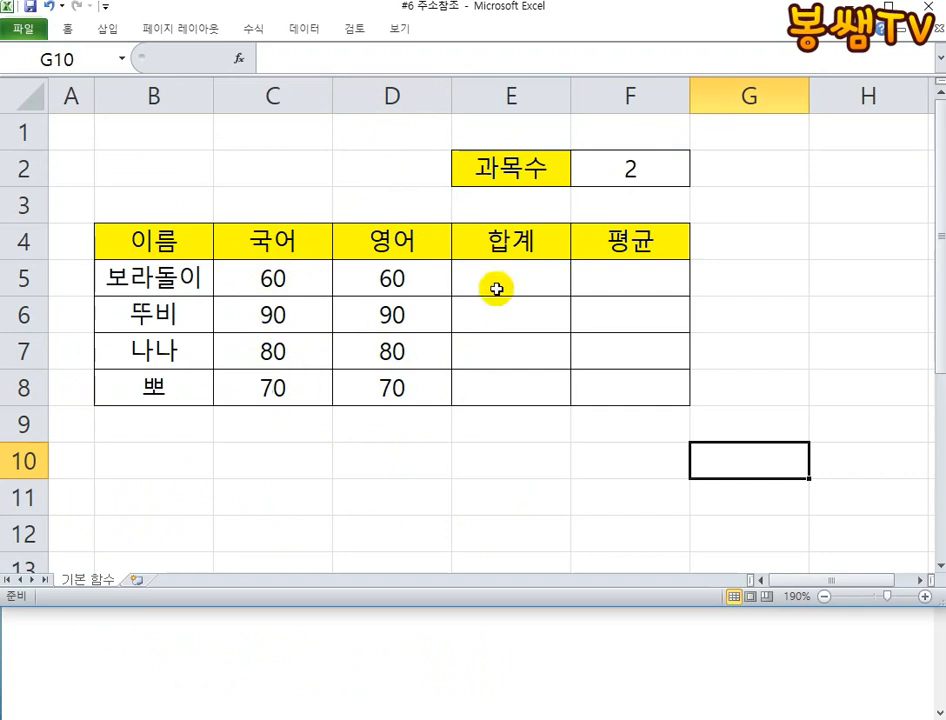
# - Begin a formula in cell E5, the first total under 합계
pyautogui.click(519, 280)
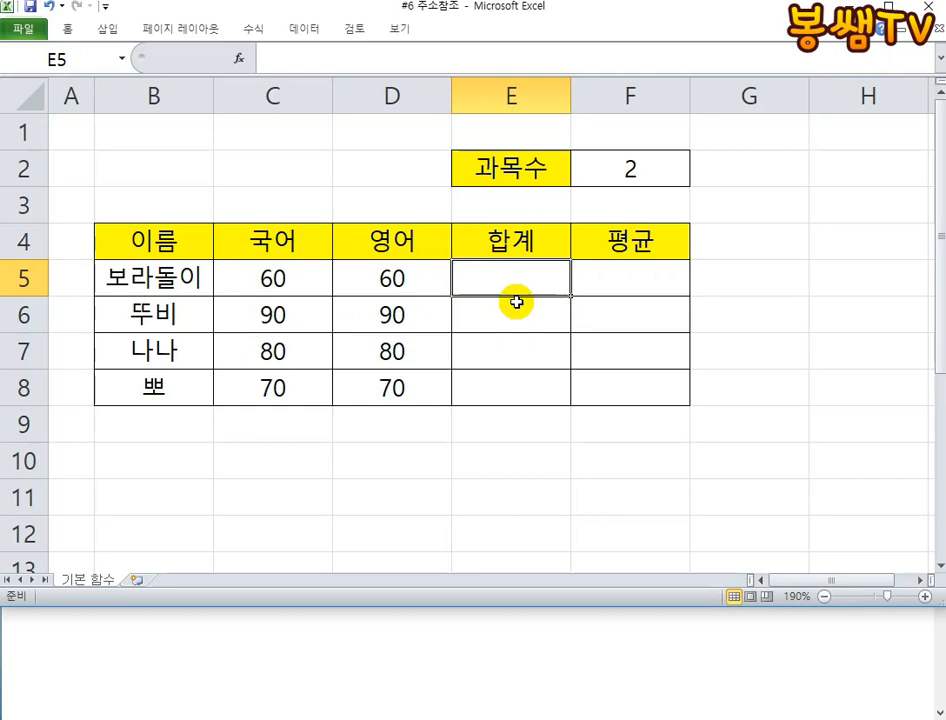
pyautogui.write('=su')
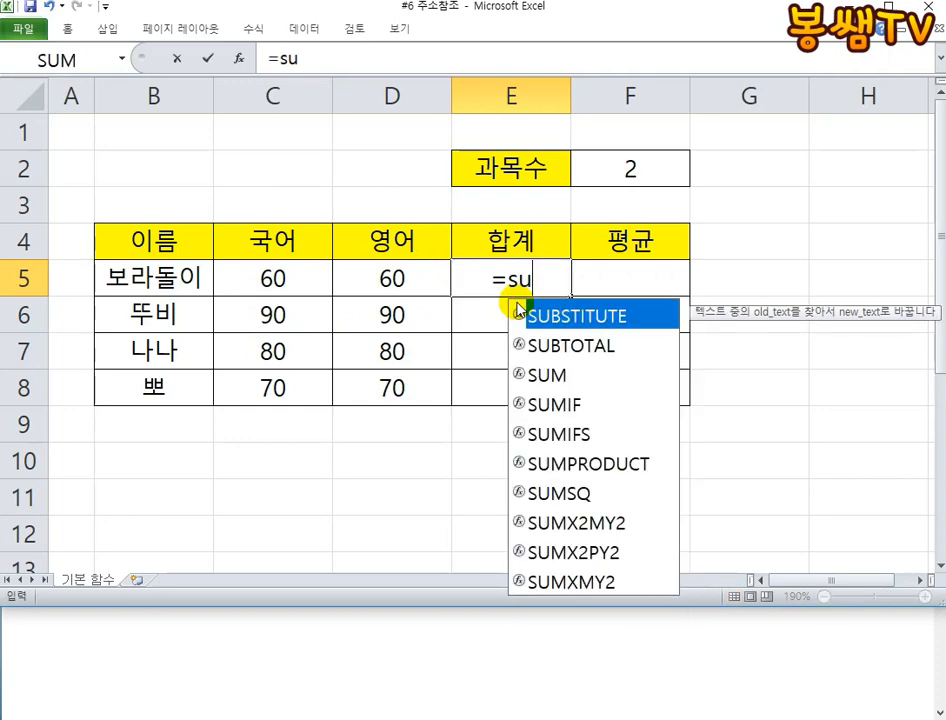
pyautogui.press('BackSpace')
pyautogui.press('BackSpace')
pyautogui.write('SUM')
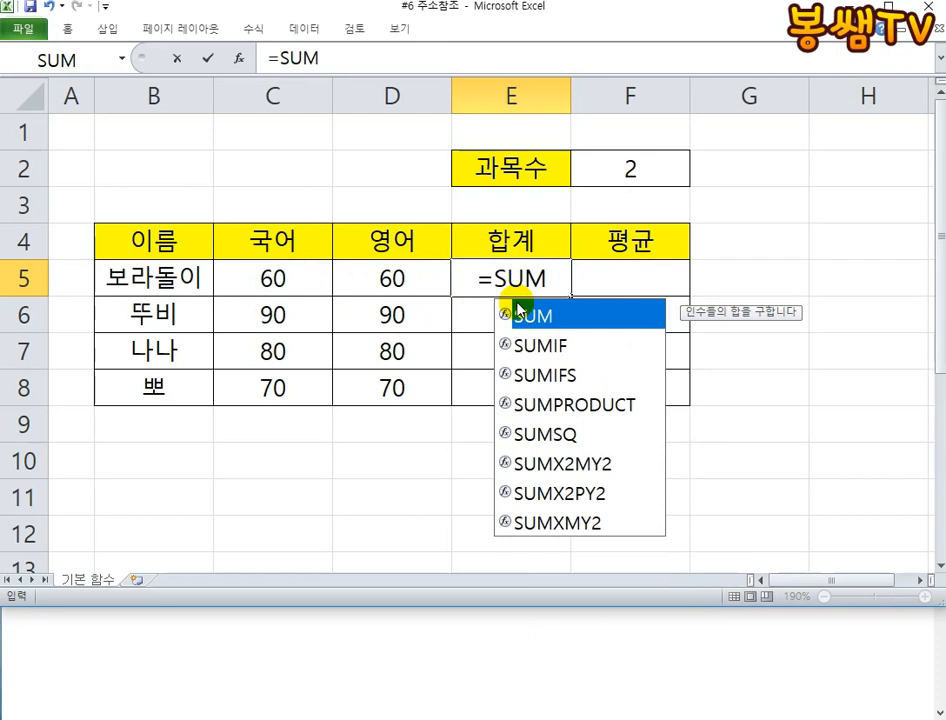
pyautogui.press('BackSpace')
pyautogui.press('BackSpace')
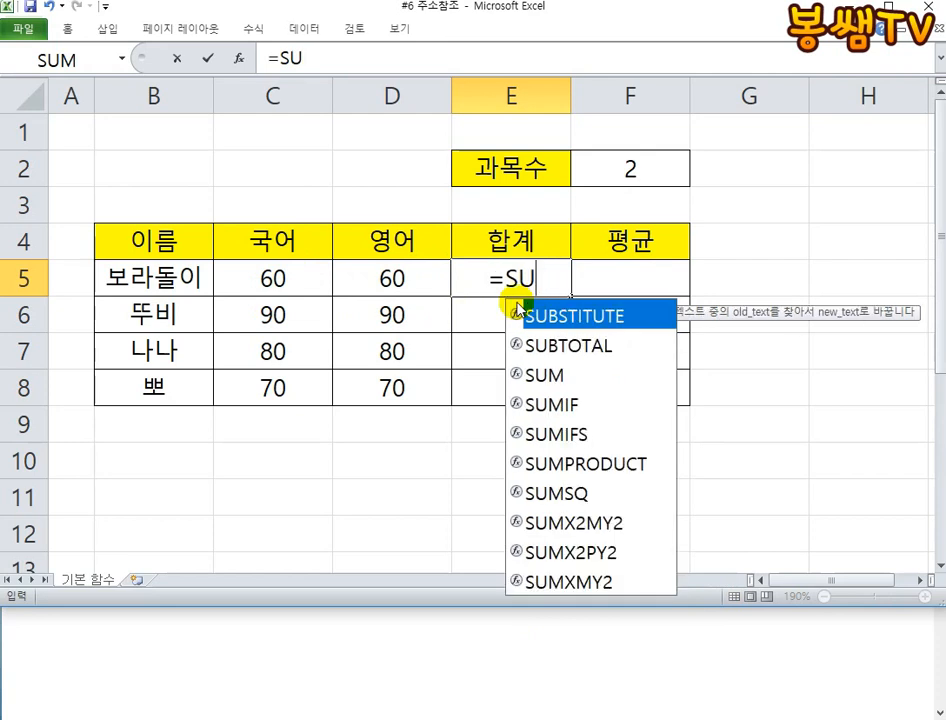
pyautogui.press('BackSpace')
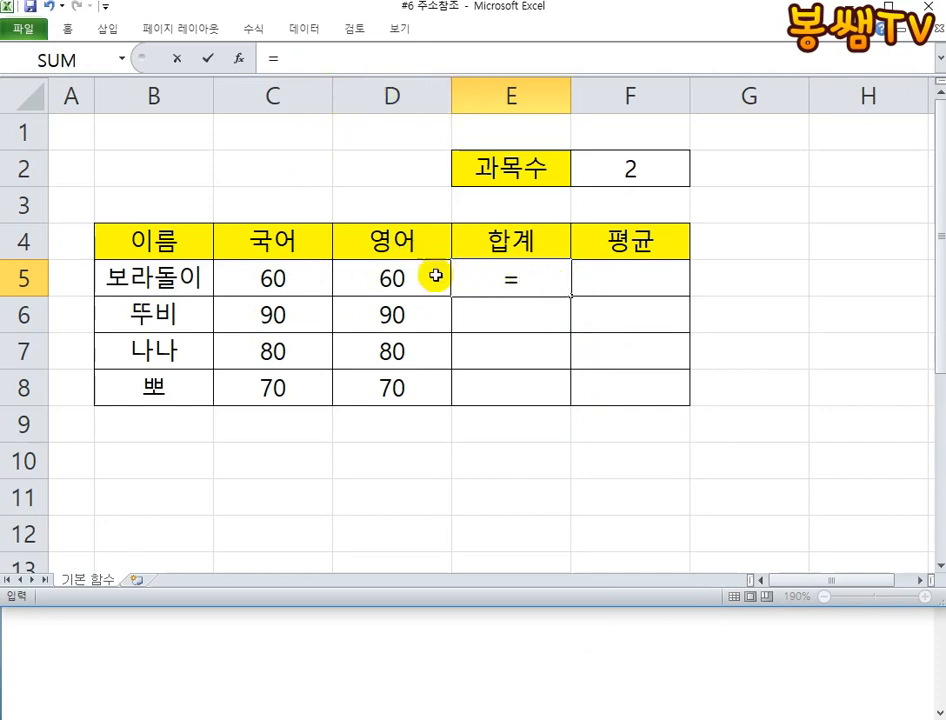
# - Complete the E5 total by adding the 국어 and 영어 scores with =C5+D5
pyautogui.click(292, 268)
pyautogui.write('+')
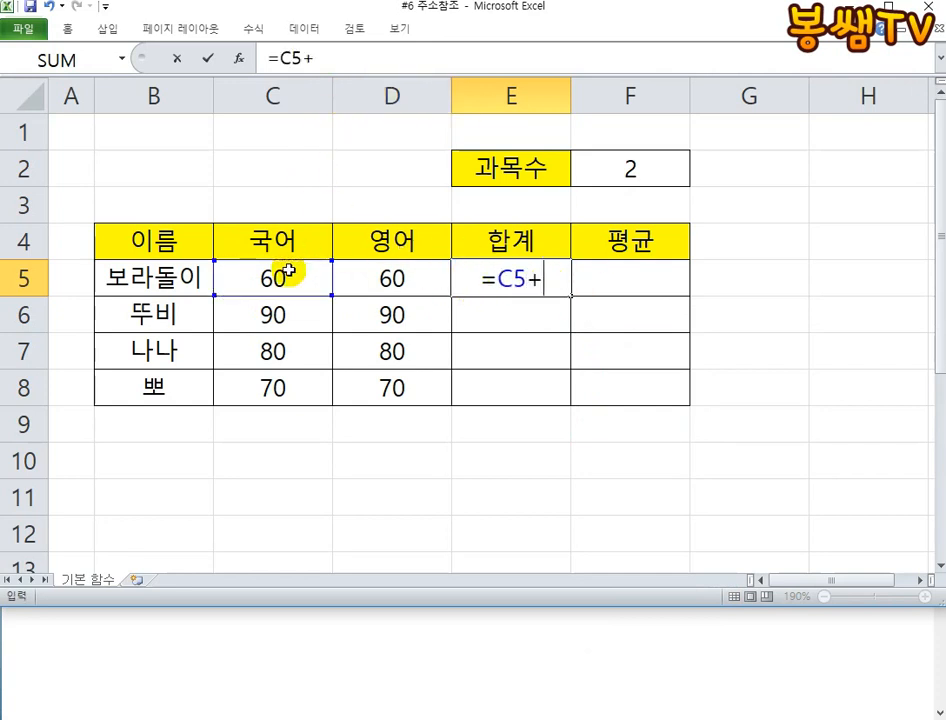
pyautogui.click(396, 283)
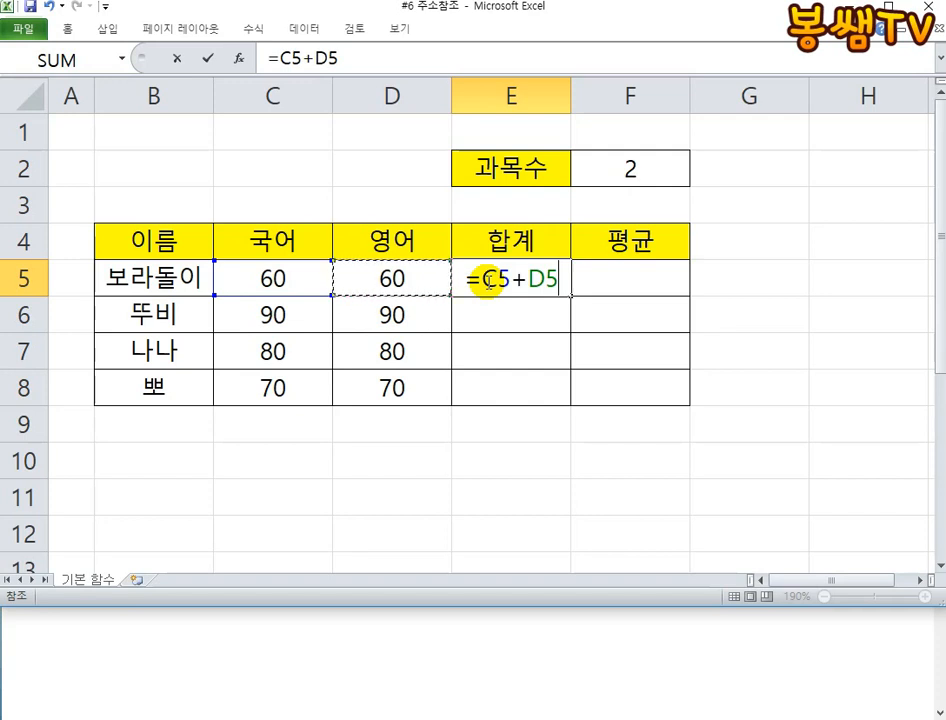
pyautogui.press('Return')
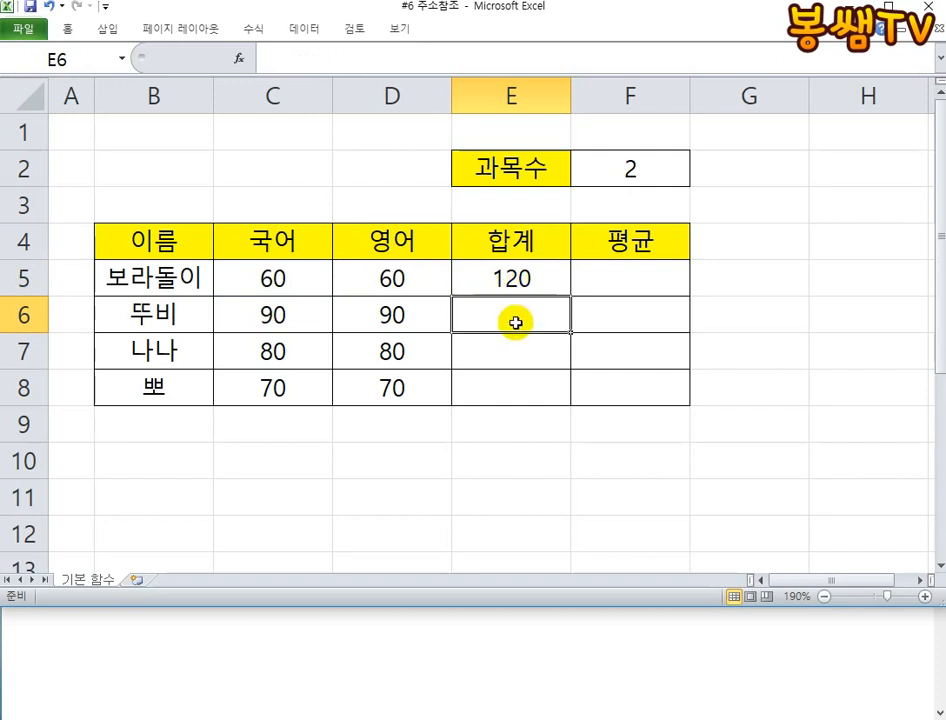
# - Calculate the second row's total in E6 with the formula =C6+D6
pyautogui.click(517, 279)
pyautogui.click(500, 315)
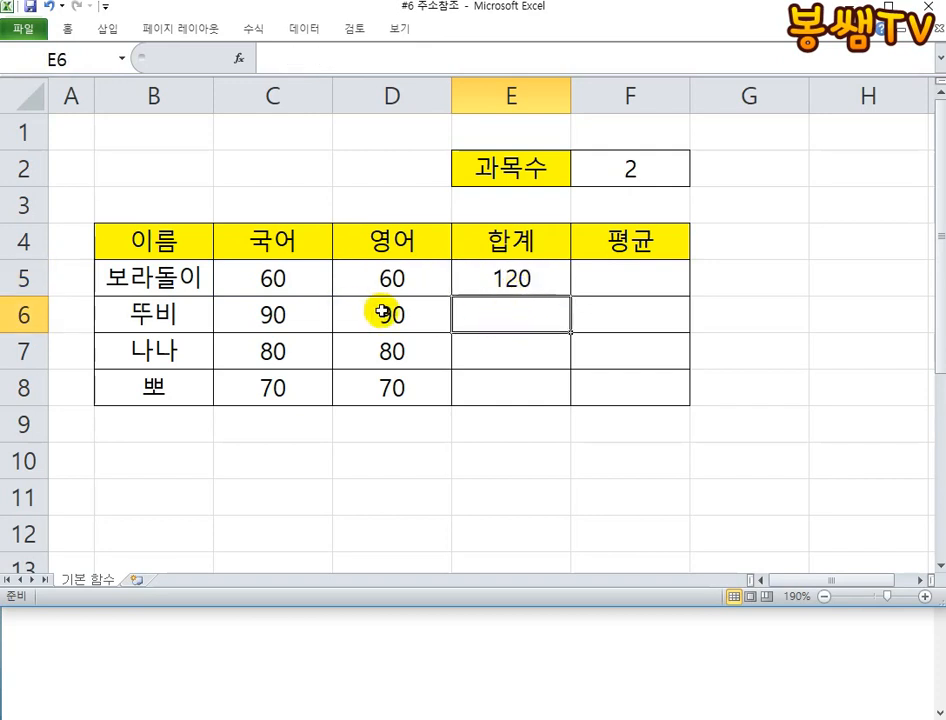
pyautogui.write('=')
pyautogui.click(272, 279)
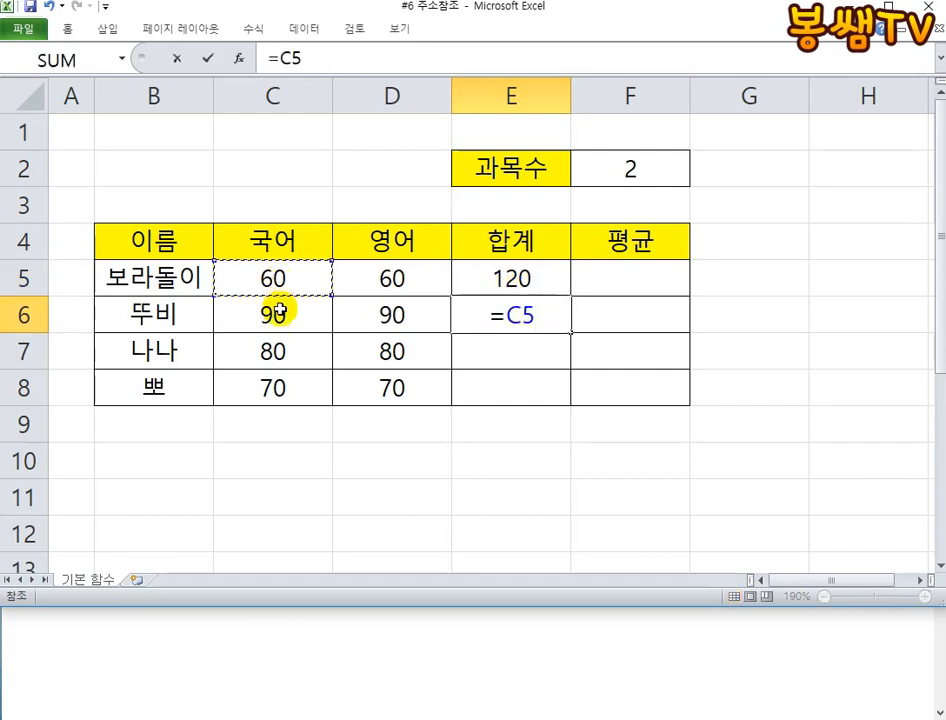
pyautogui.click(277, 315)
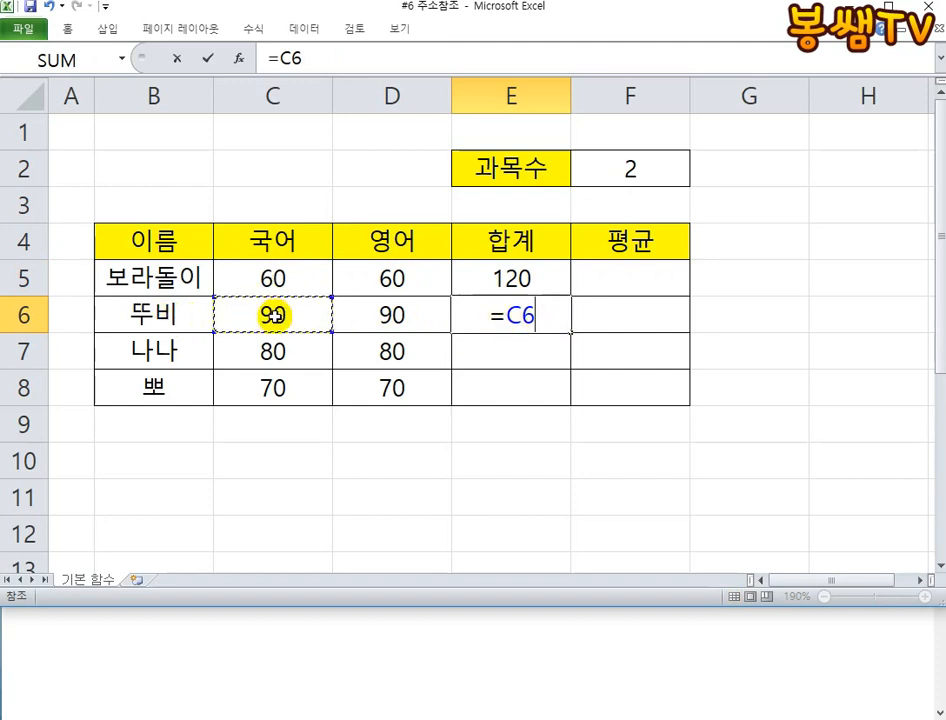
pyautogui.write('+')
pyautogui.click(383, 307)
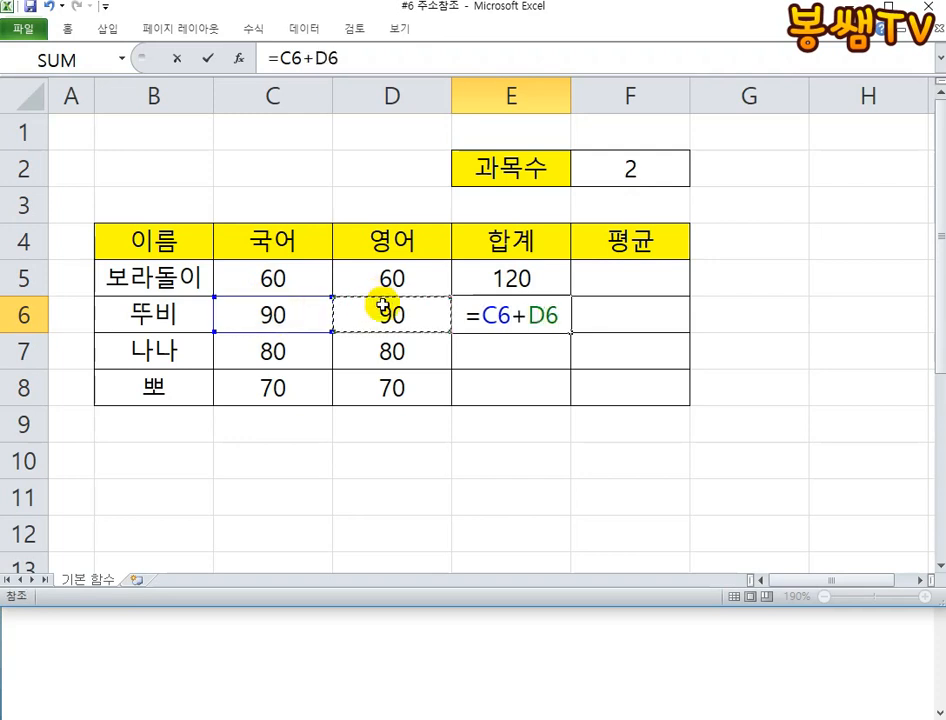
pyautogui.press('Return')
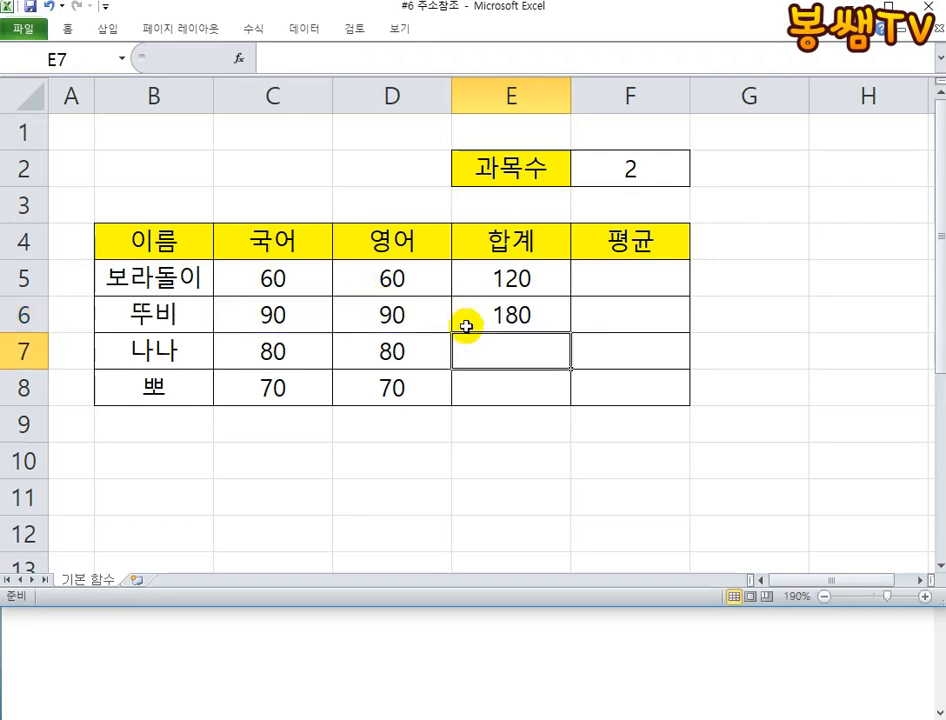
# - Look over the 국어 and 영어 scores and the empty 합계 cells in rows 7 and 8
pyautogui.click(270, 348)
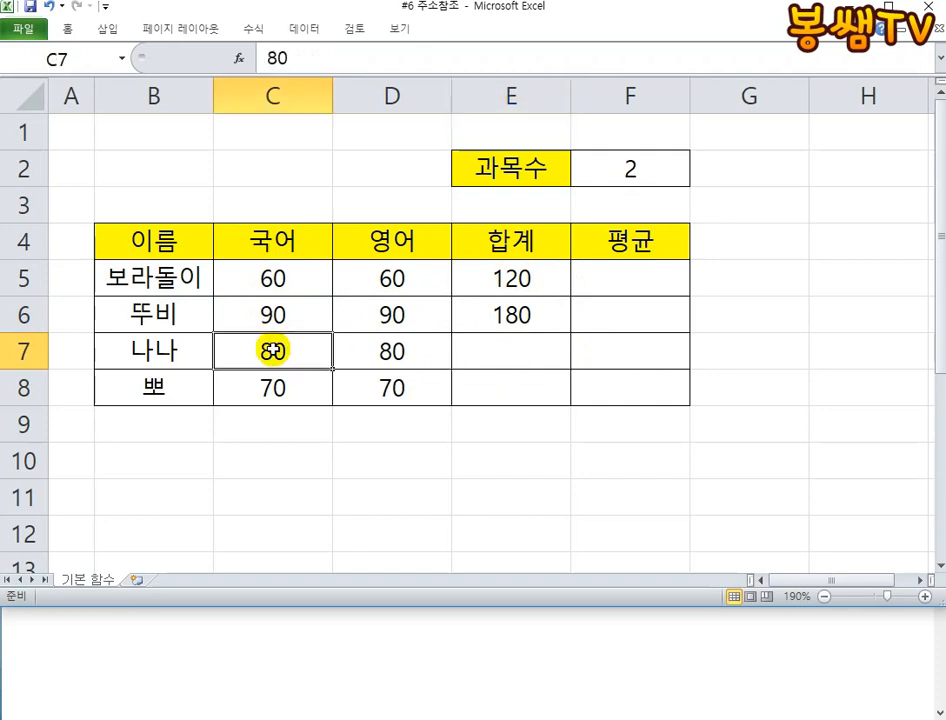
pyautogui.click(401, 355)
pyautogui.click(537, 390)
pyautogui.click(277, 387)
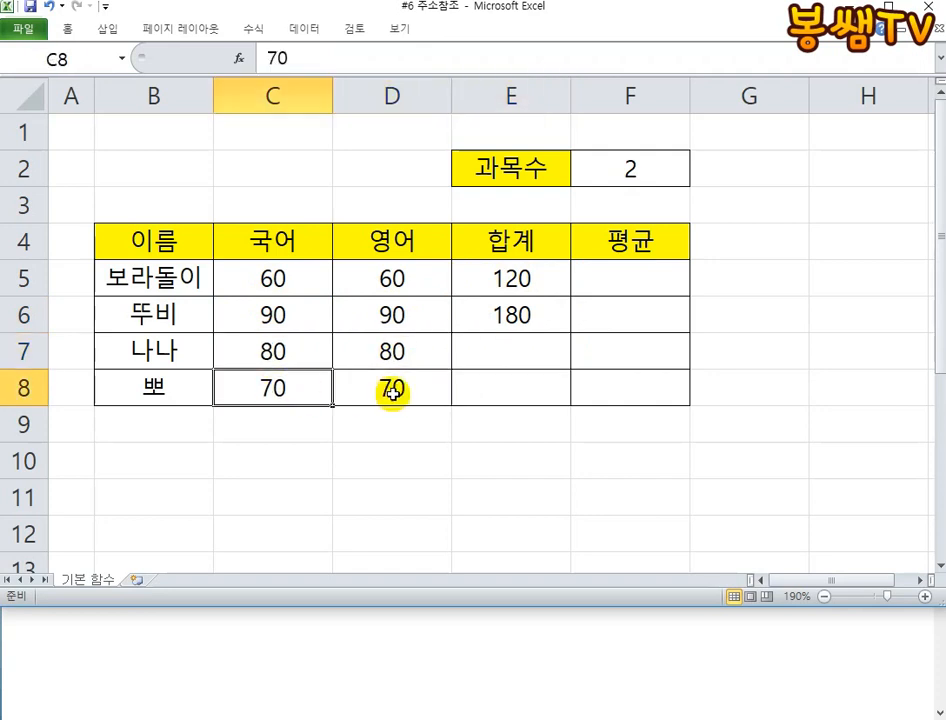
pyautogui.click(391, 392)
pyautogui.click(509, 392)
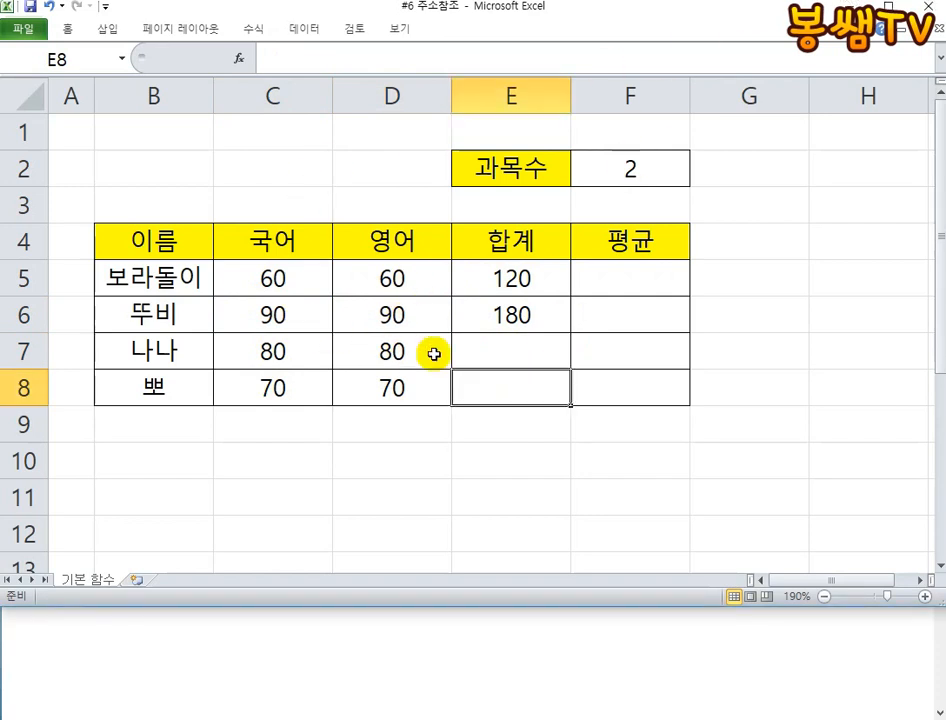
pyautogui.press('Up')
pyautogui.click(509, 286)
pyautogui.click(527, 343)
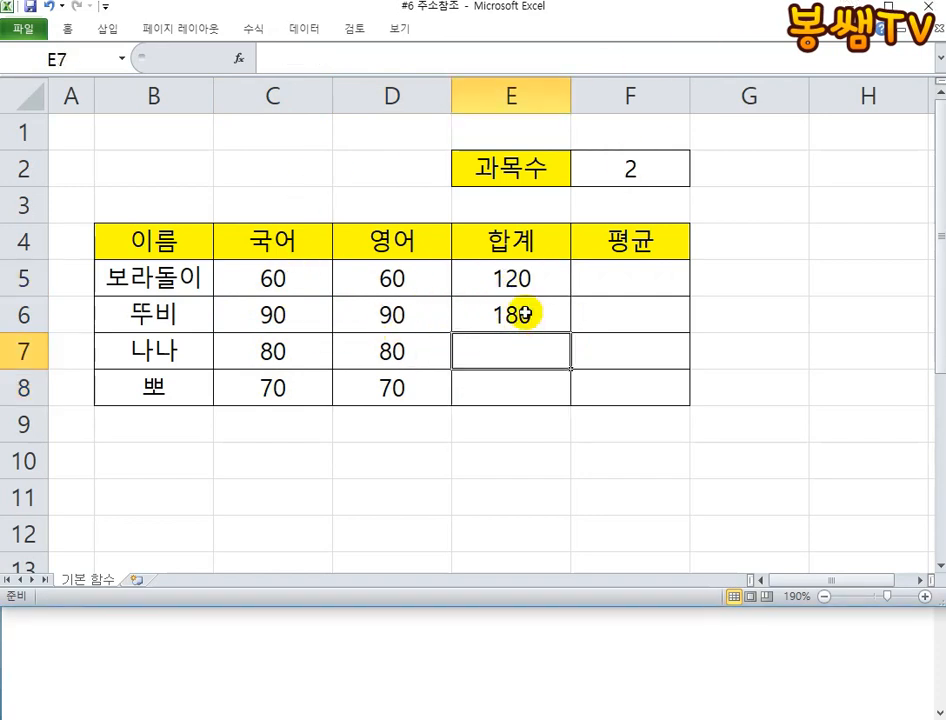
# - Compare the cell references used in the total formulas of E5 and E6, leaving both formulas as they are
pyautogui.click(521, 284)
pyautogui.click(520, 314)
pyautogui.click(520, 278)
pyautogui.click(520, 315)
pyautogui.click(520, 282)
pyautogui.click(522, 319)
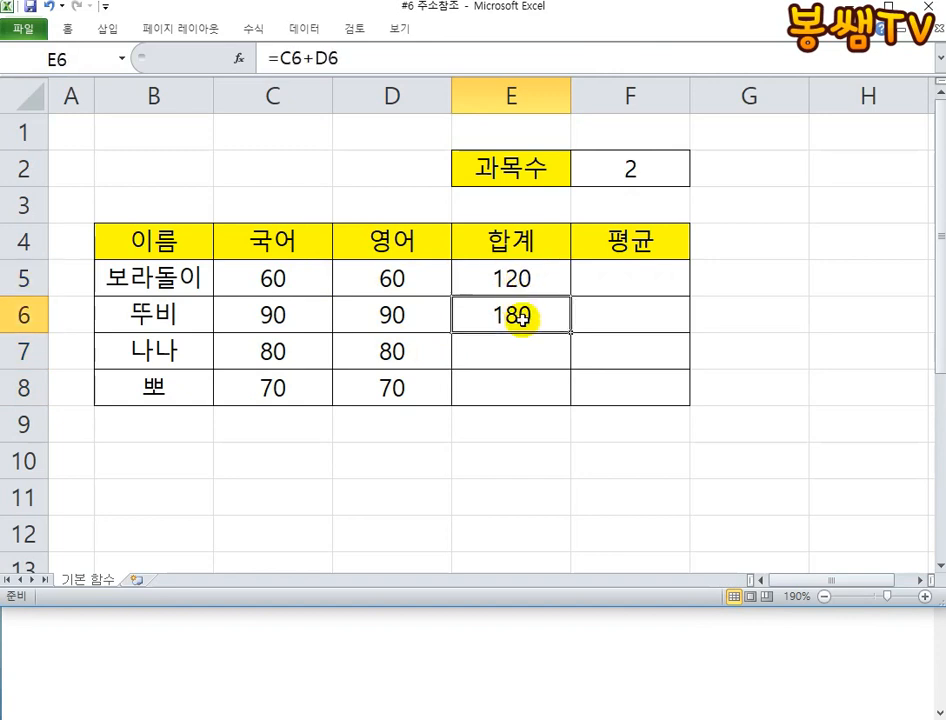
pyautogui.click(500, 272)
pyautogui.doubleClick(509, 282)
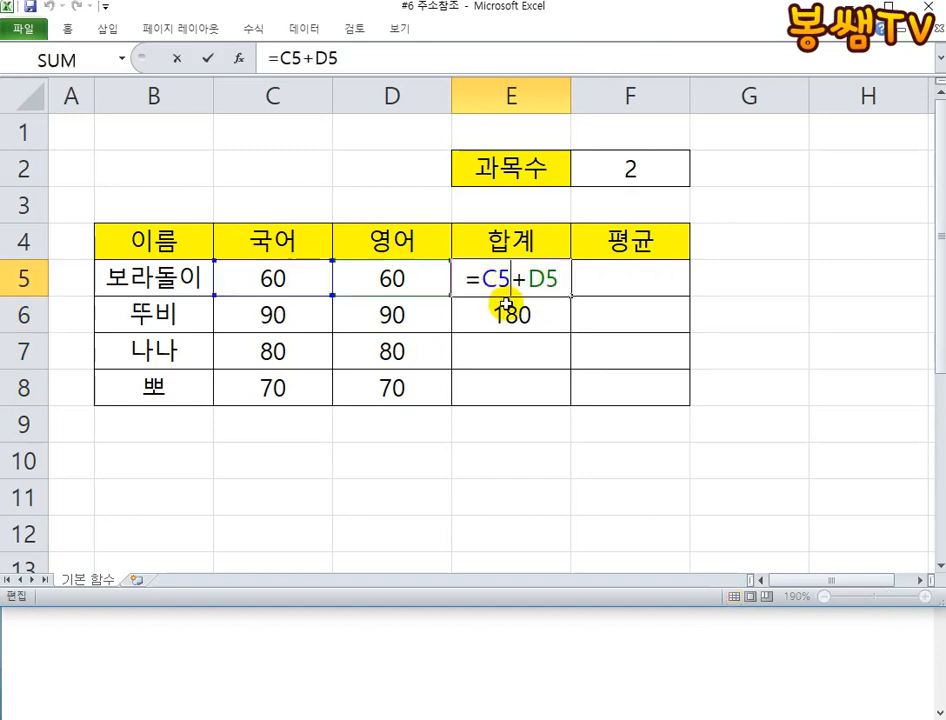
pyautogui.moveTo(487, 280); pyautogui.dragTo(536, 278)
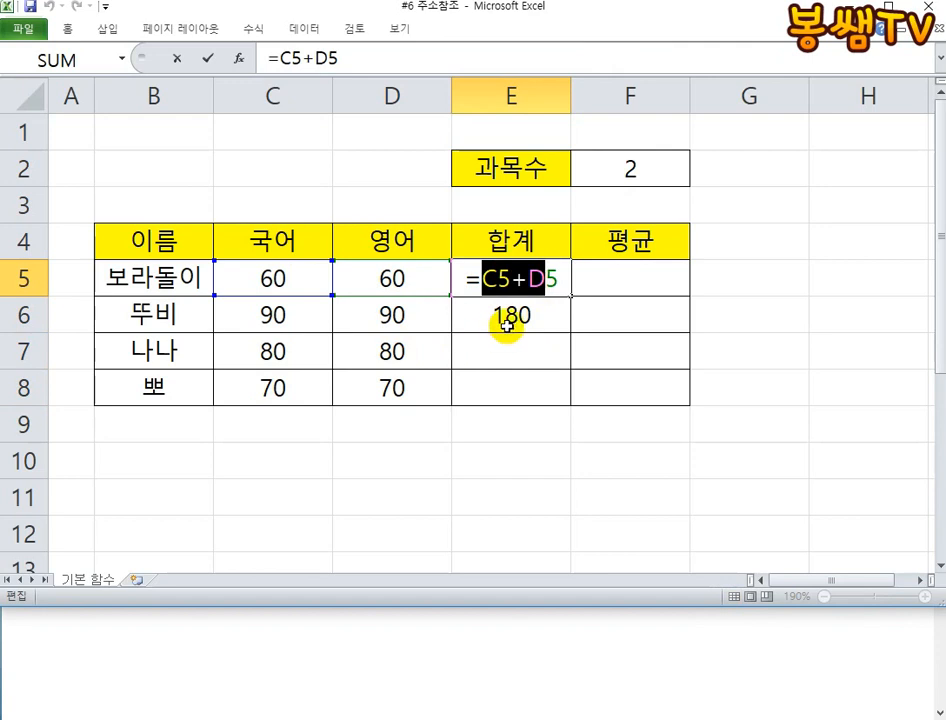
pyautogui.click(507, 320)
pyautogui.press('Escape')
pyautogui.click(507, 320)
pyautogui.doubleClick(505, 316)
pyautogui.moveTo(484, 316); pyautogui.dragTo(572, 314)
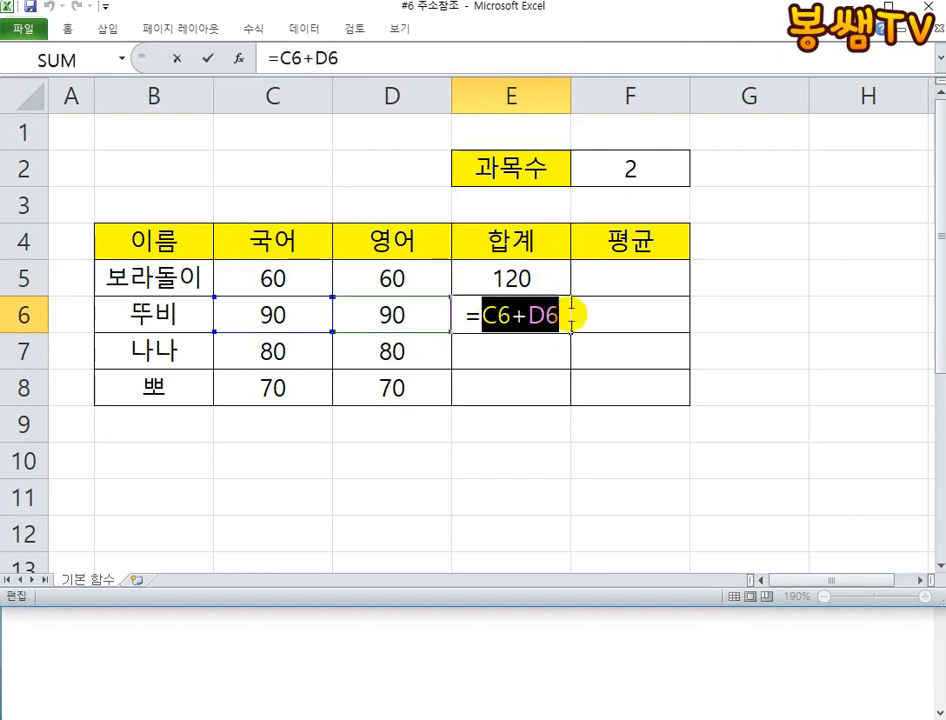
pyautogui.press('Escape')
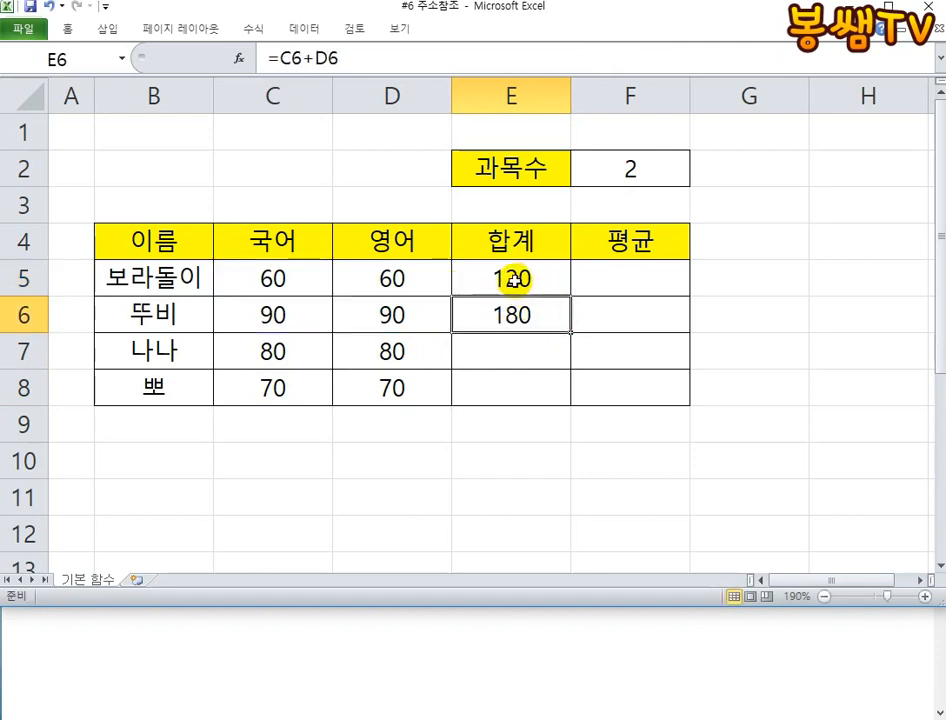
# - Copy the formula text =C5+D5 from cell E5
pyautogui.click(513, 280)
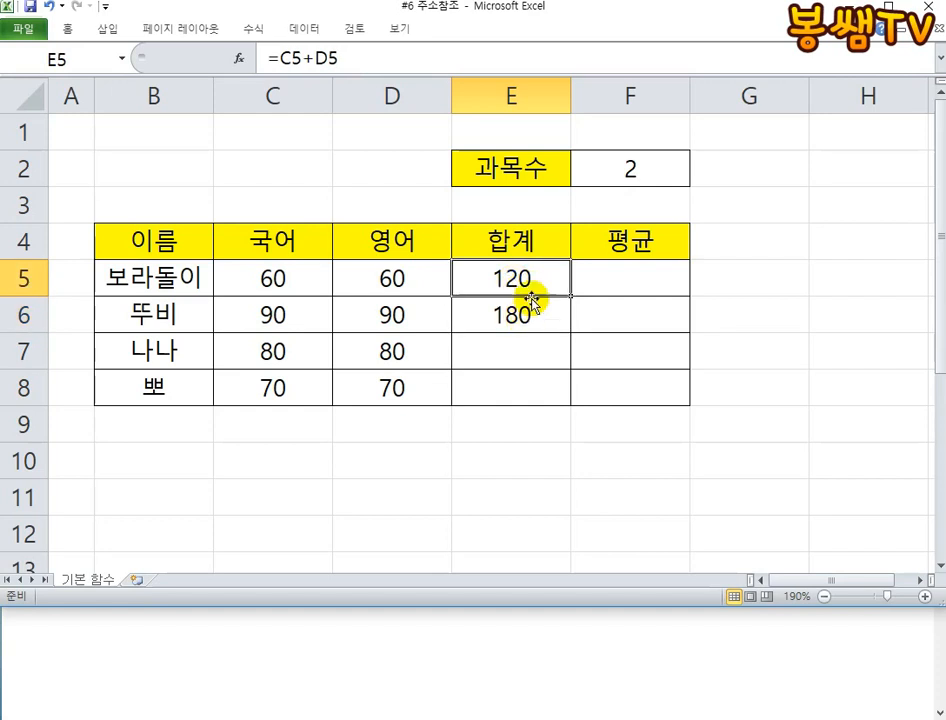
pyautogui.doubleClick(538, 281)
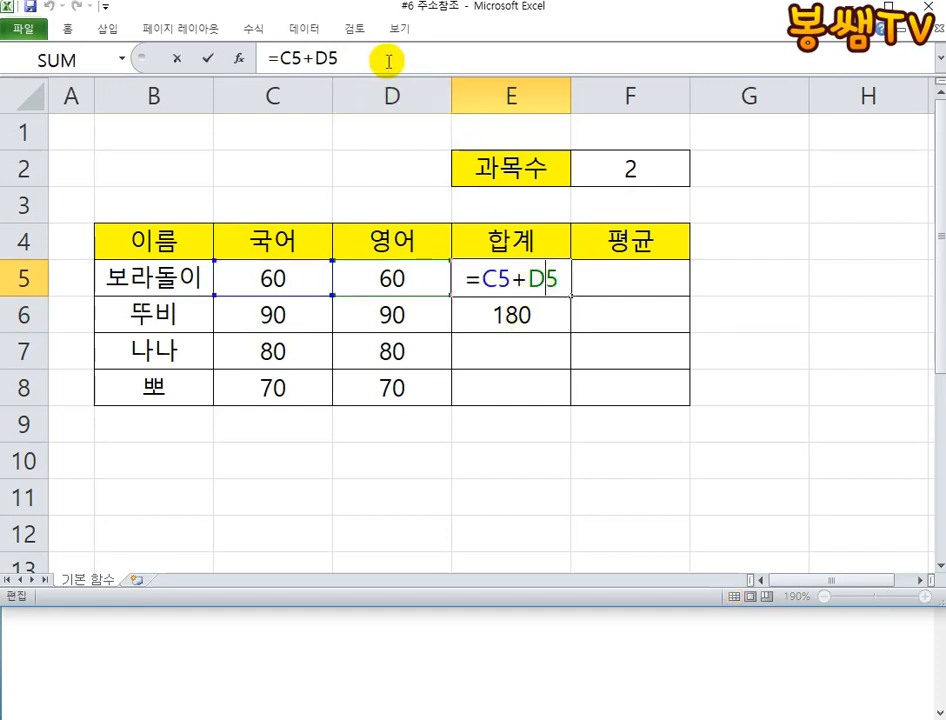
pyautogui.moveTo(386, 57); pyautogui.dragTo(265, 57)
pyautogui.rightClick(296, 63)
pyautogui.click(331, 97)
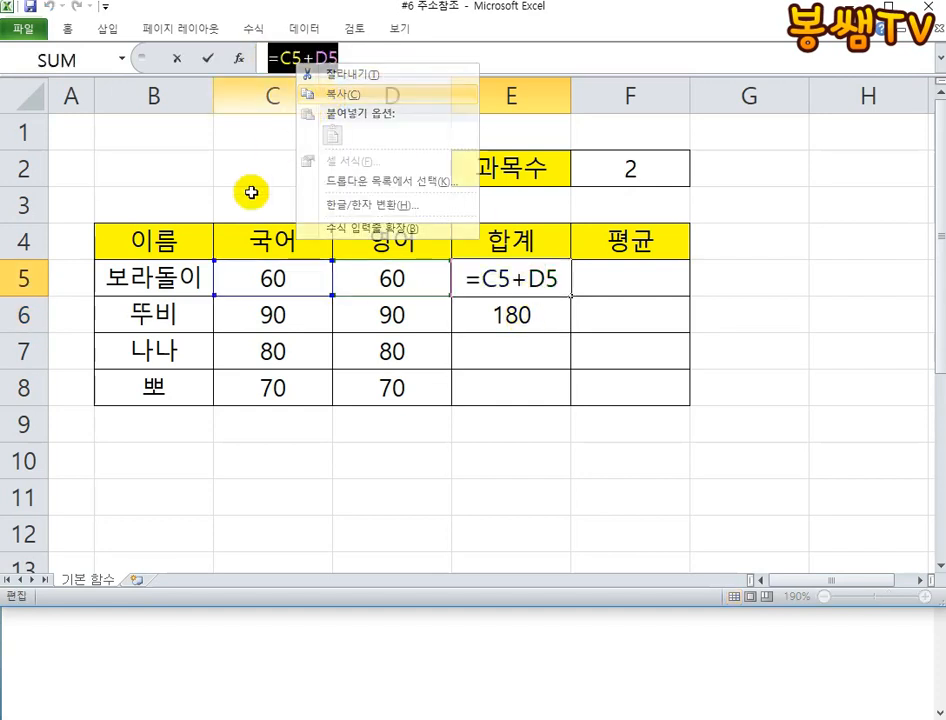
# - Switch to Notepad, lower its window to expose the score table, and paste =C5+D5 followed by a blank line
pyautogui.click(302, 629)
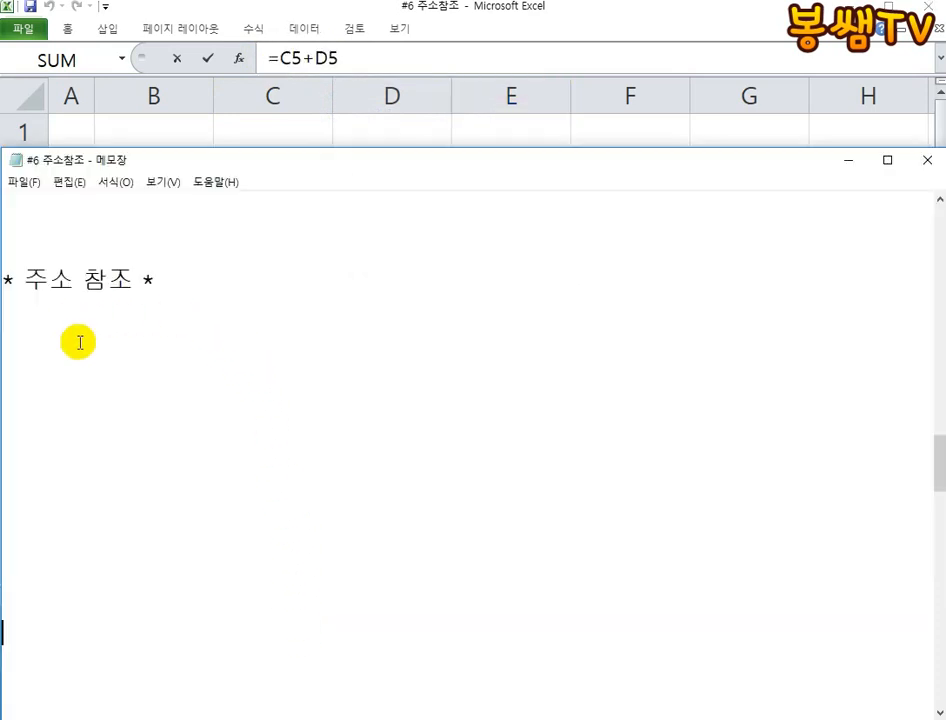
pyautogui.moveTo(181, 148); pyautogui.dragTo(184, 365)
pyautogui.click(120, 547)
pyautogui.scroll(-2, 182, 507)
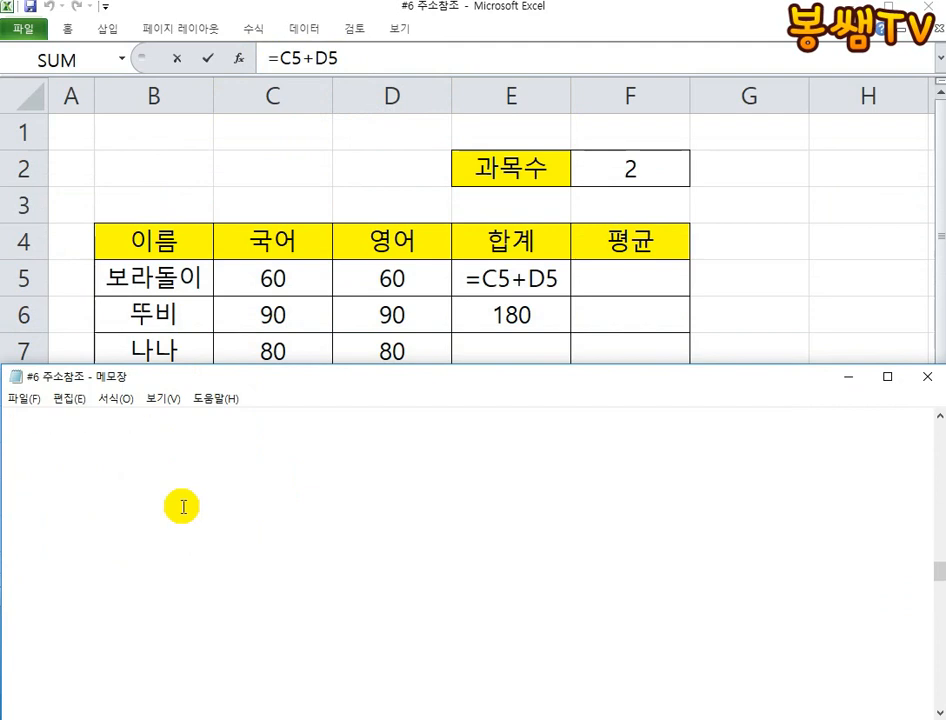
pyautogui.click(120, 461)
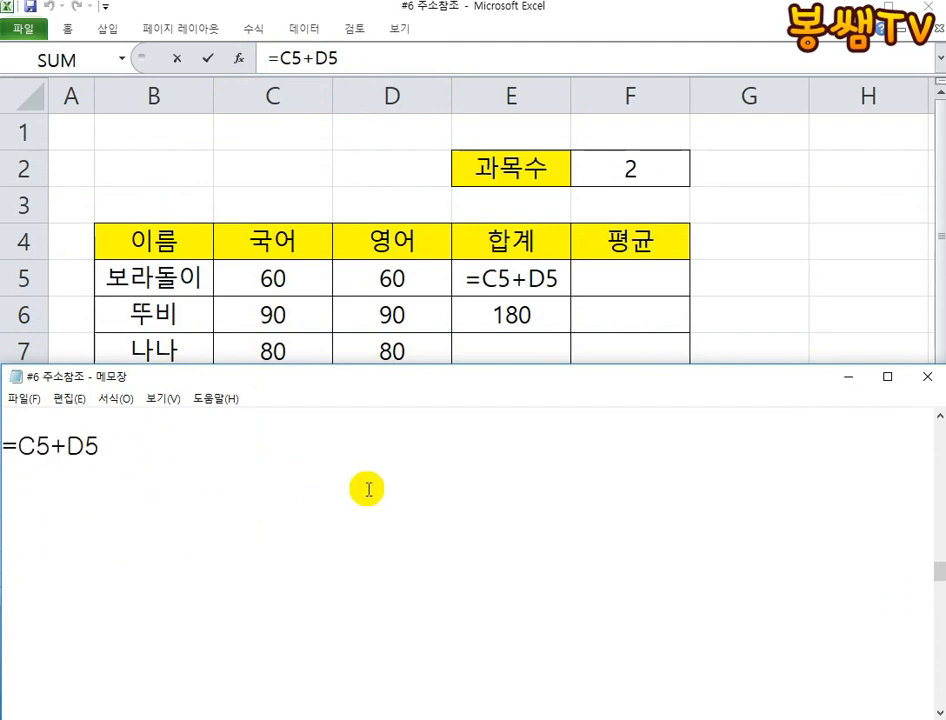
pyautogui.press('Return')
pyautogui.press('Return')
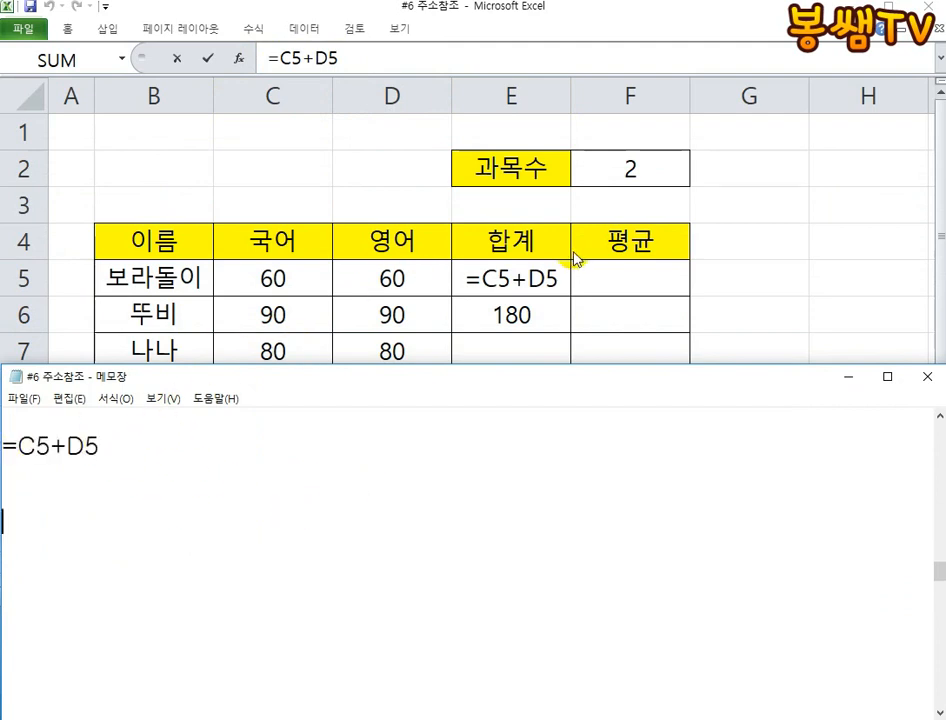
# - Copy the formula text =C6+D6 from cell E6 and paste it below =C5+D5 in the Notepad file
pyautogui.click(521, 311)
pyautogui.click(540, 311)
pyautogui.press('Escape')
pyautogui.doubleClick(542, 312)
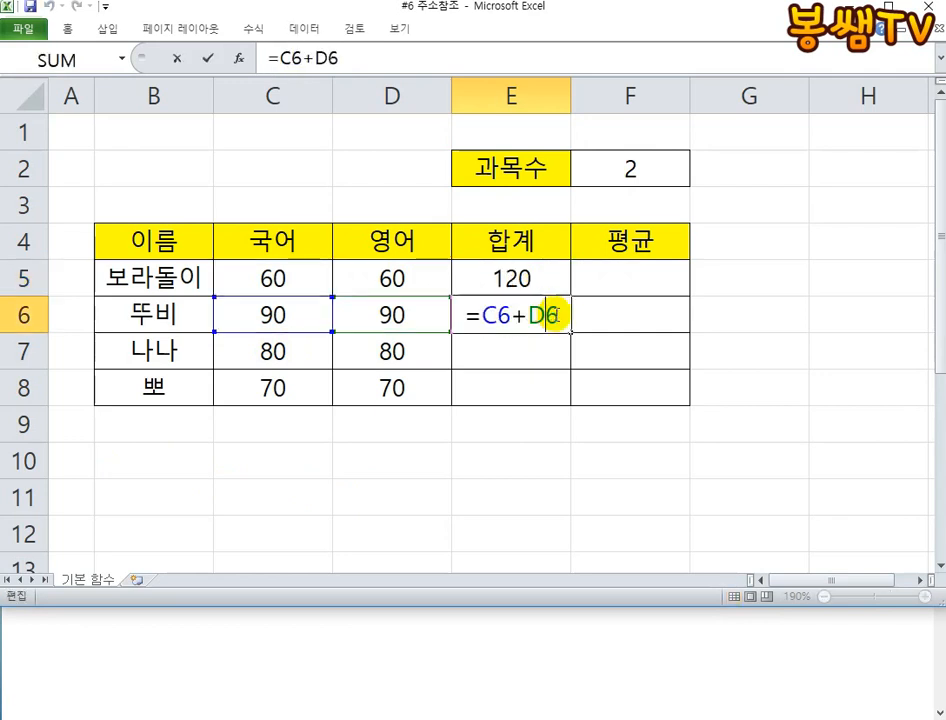
pyautogui.moveTo(560, 314); pyautogui.dragTo(377, 312)
pyautogui.press('Escape')
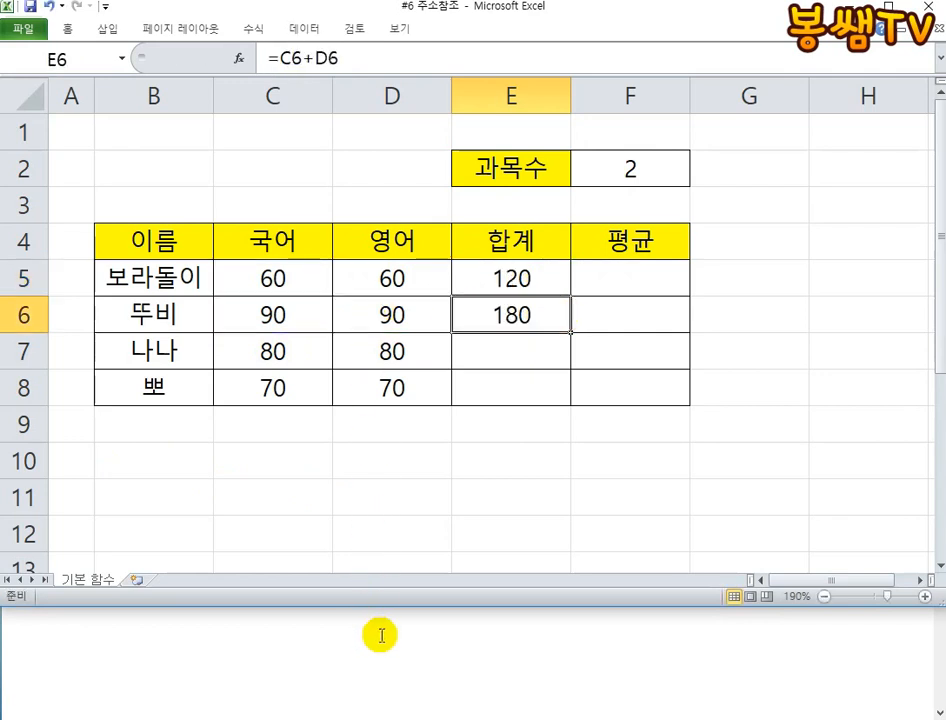
pyautogui.click(380, 634)
pyautogui.click(110, 479)
pyautogui.hotkey('ctrl', 'v')
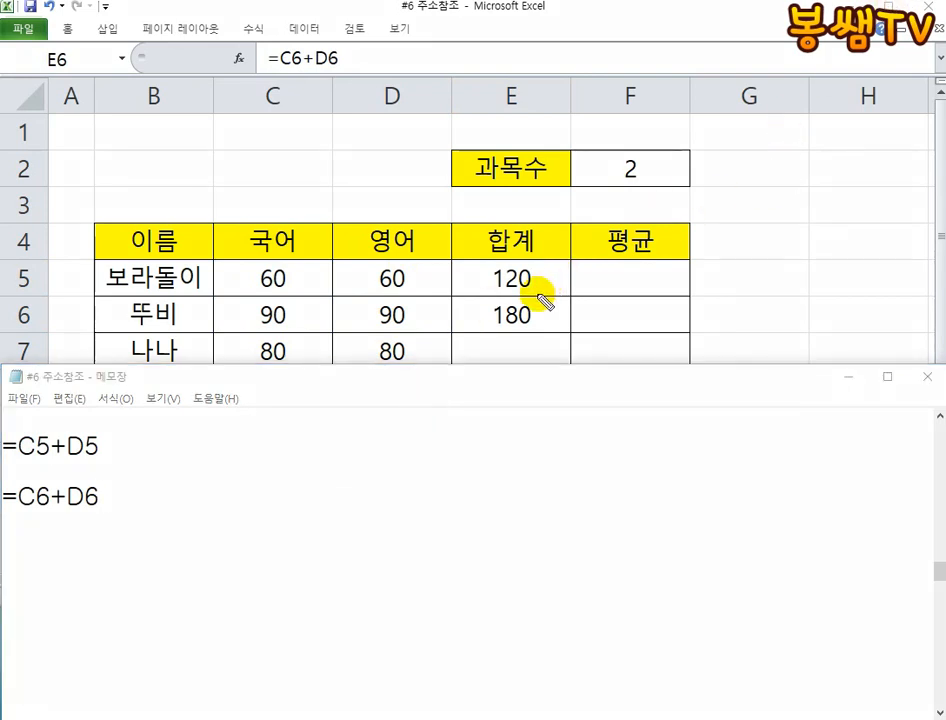
# - Mark up the E5 and E6 totals and their Notepad formulas in red with circles, arrows, a cross and underlines
pyautogui.moveTo(530, 293)
pyautogui.mouseDown()
pyautogui.moveTo(528, 254)
pyautogui.moveTo(515, 318)
pyautogui.moveTo(490, 342)
pyautogui.moveTo(295, 255)
pyautogui.moveTo(104, 432)
pyautogui.moveTo(160, 423)
pyautogui.mouseUp()
pyautogui.moveTo(510, 335)
pyautogui.mouseDown()
pyautogui.moveTo(274, 504)
pyautogui.moveTo(110, 490)
pyautogui.moveTo(131, 528)
pyautogui.mouseUp()
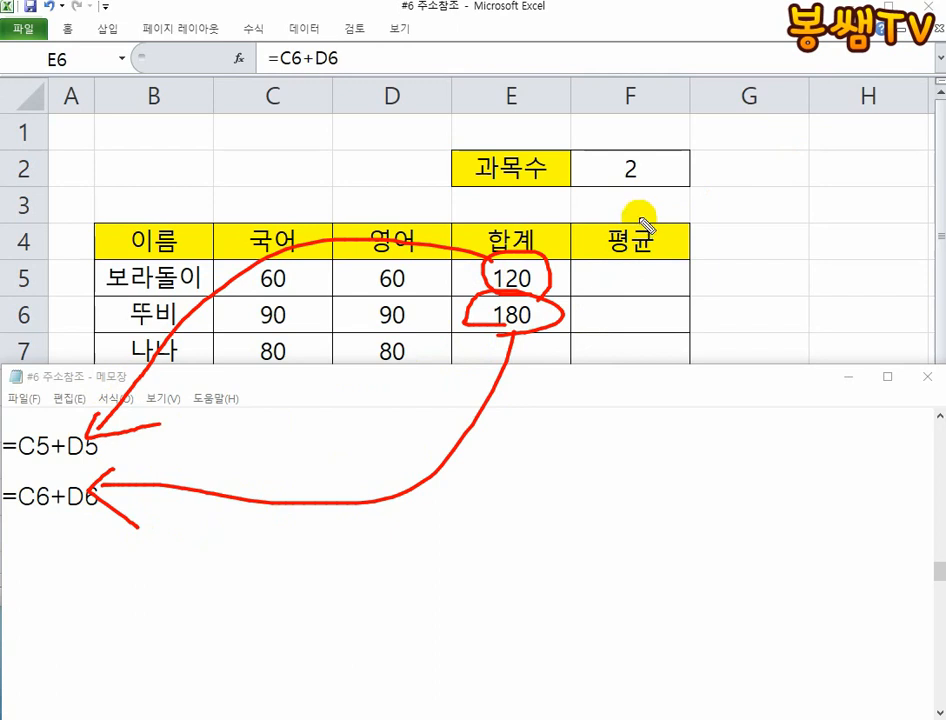
pyautogui.moveTo(538, 234); pyautogui.dragTo(455, 358)
pyautogui.moveTo(481, 262)
pyautogui.mouseDown()
pyautogui.moveTo(532, 308)
pyautogui.moveTo(556, 366)
pyautogui.mouseUp()
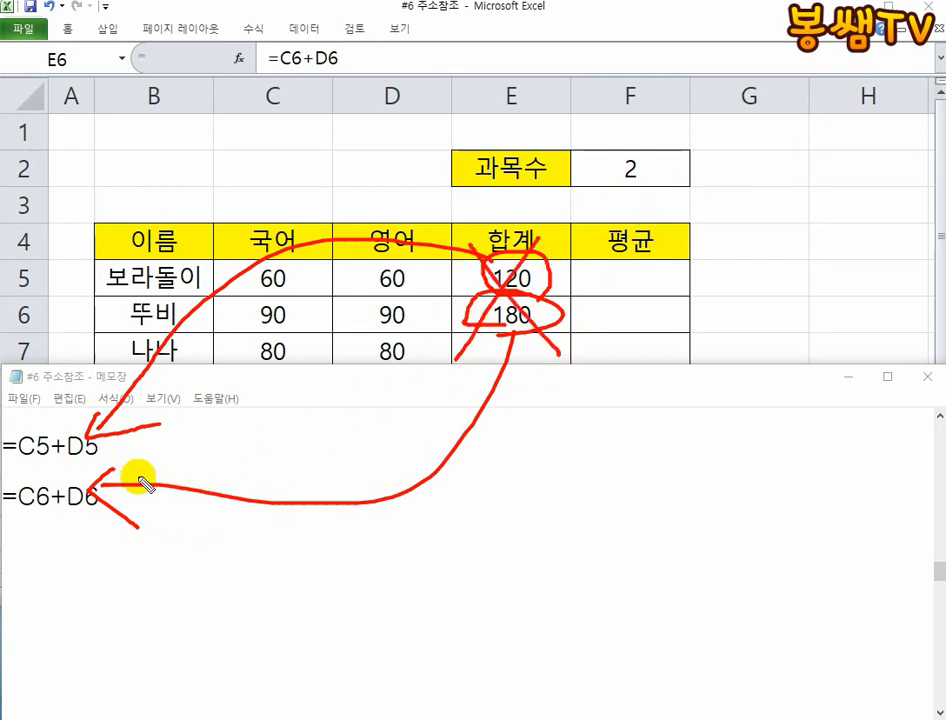
pyautogui.moveTo(133, 467); pyautogui.dragTo(20, 468)
pyautogui.moveTo(138, 523); pyautogui.dragTo(4, 521)
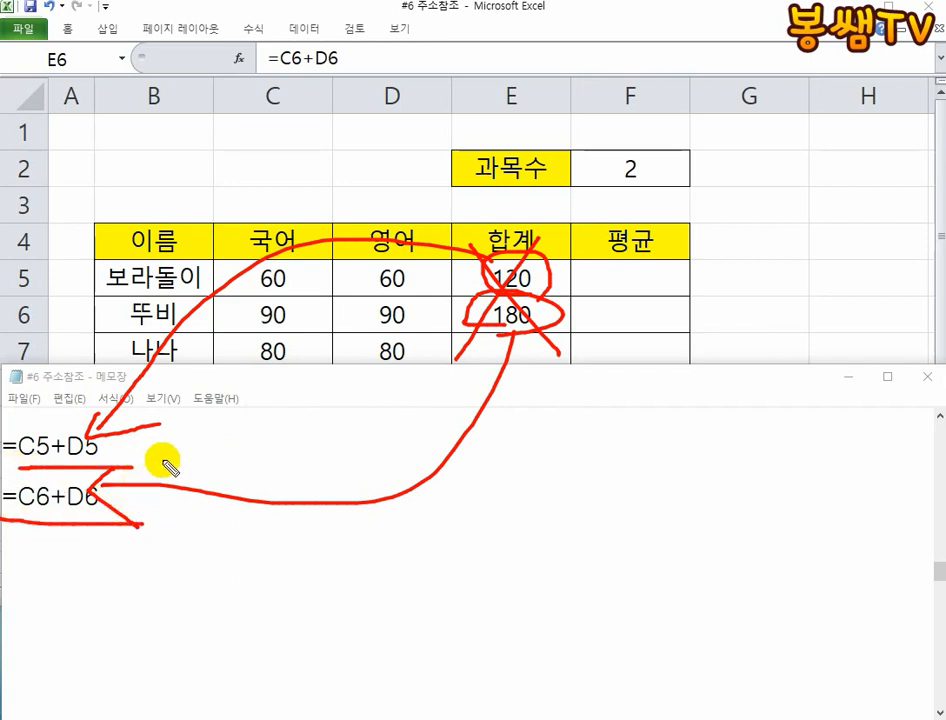
# - Clear the red markings and reduce the Notepad window's height to expose more of the score table
pyautogui.press('Escape')
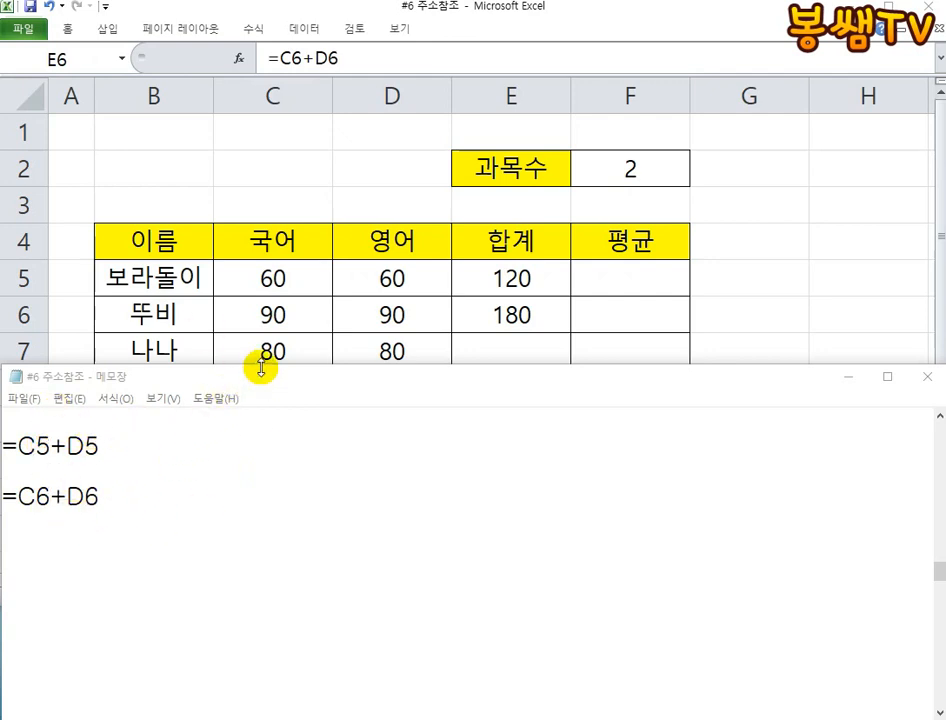
pyautogui.moveTo(261, 368); pyautogui.dragTo(253, 401)
# - Enter the formula =C7+D7 in cell E7 to total the third student's scores
pyautogui.click(461, 354)
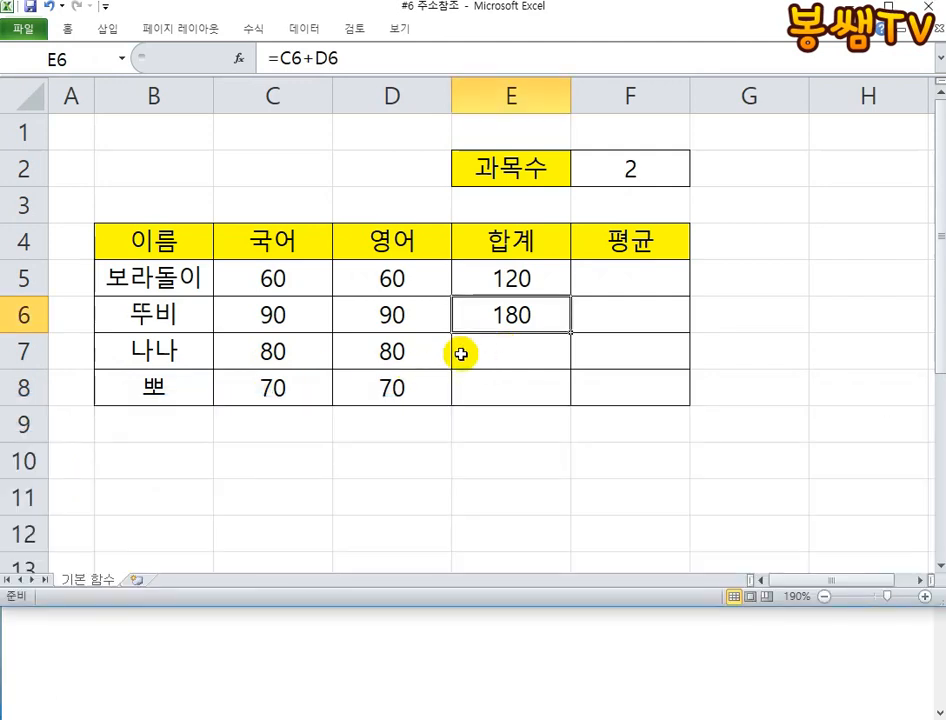
pyautogui.click(484, 347)
pyautogui.write('=')
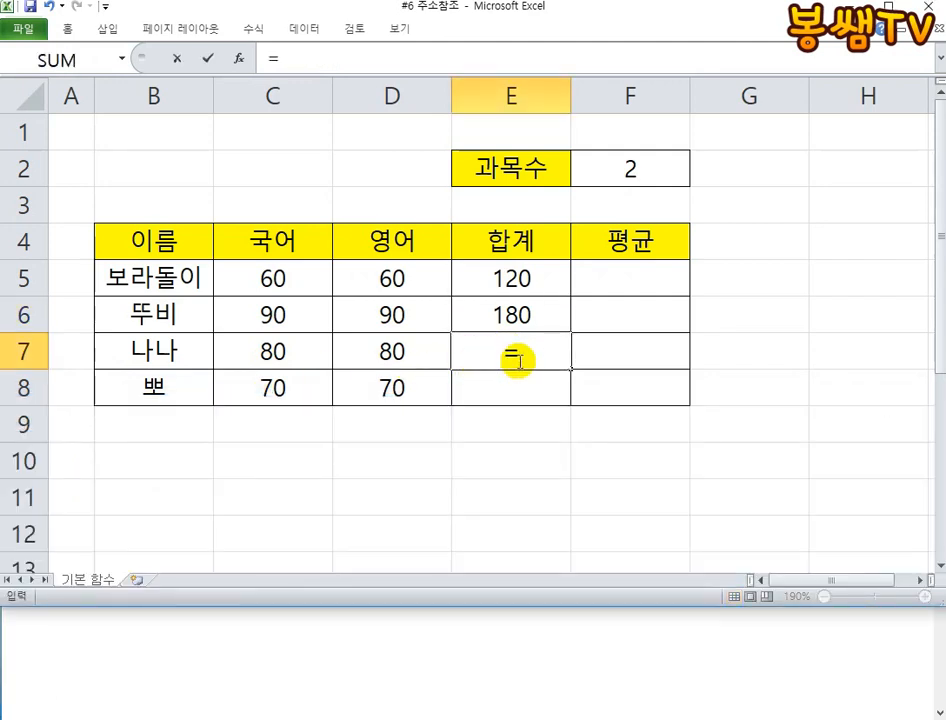
pyautogui.click(272, 278)
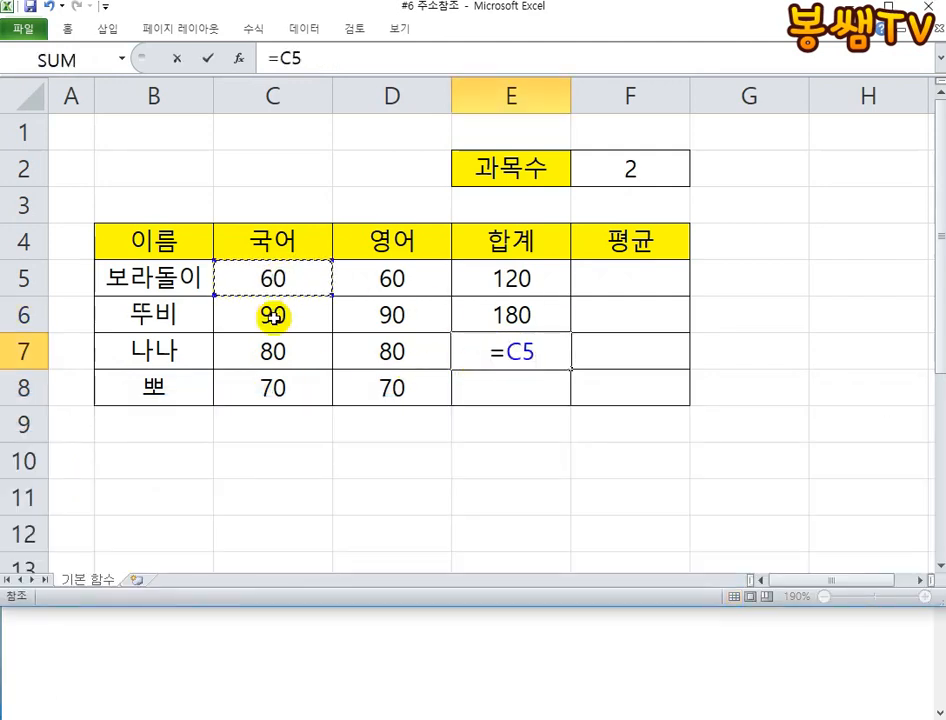
pyautogui.click(276, 314)
pyautogui.click(276, 350)
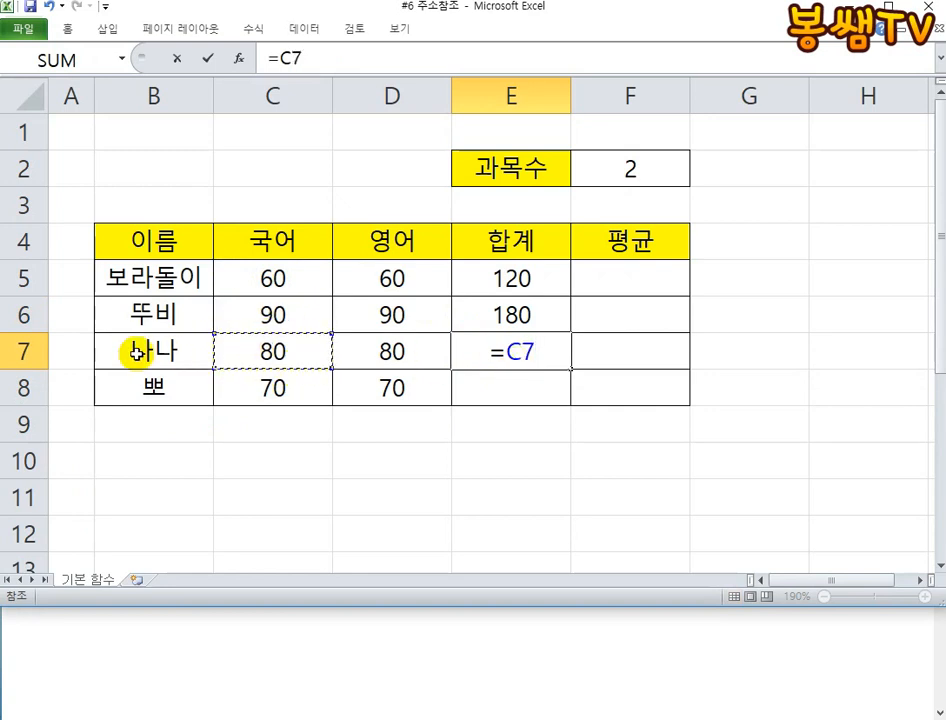
pyautogui.write('+')
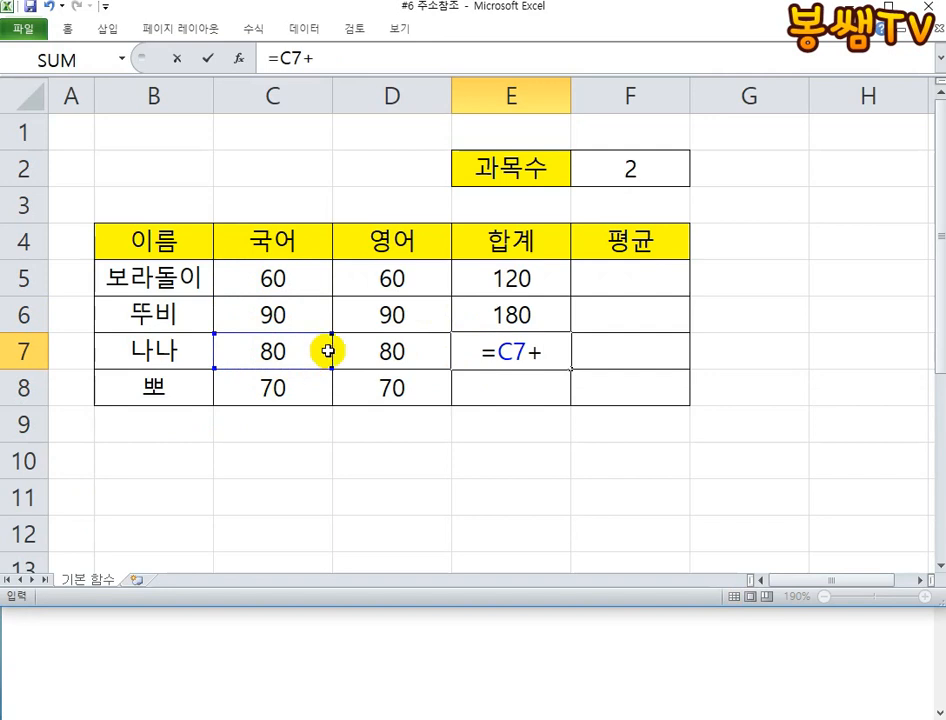
pyautogui.click(395, 352)
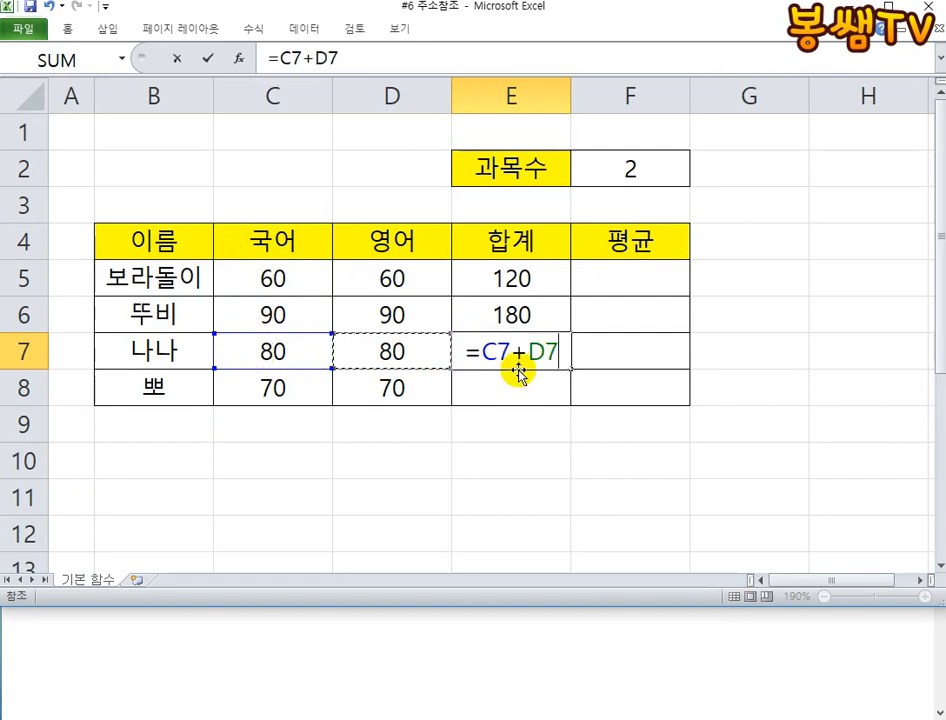
pyautogui.press('Return')
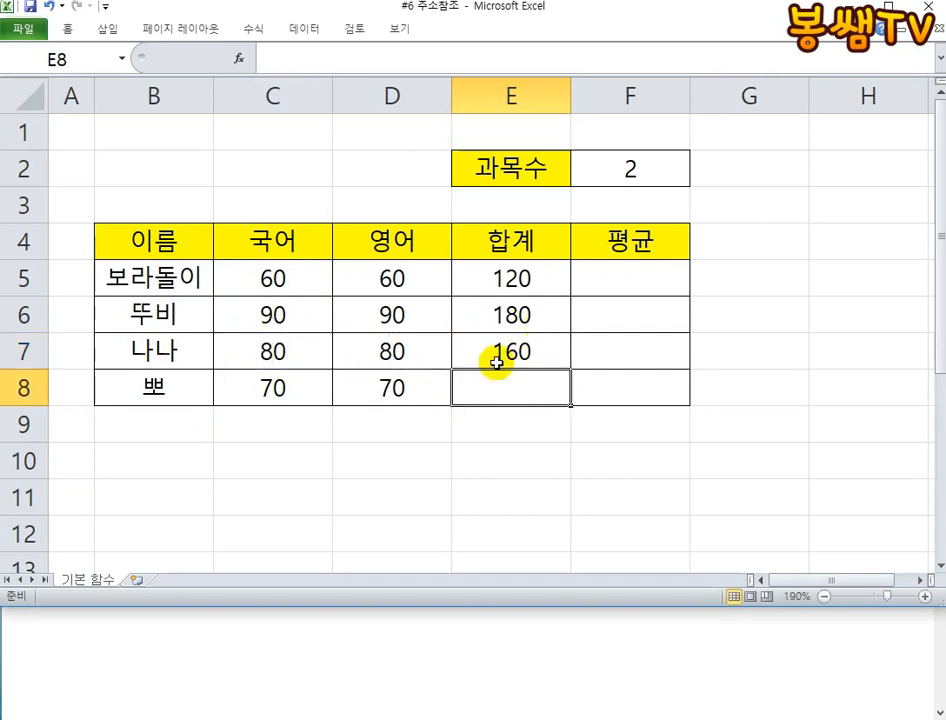
# - Copy the formula text =C7+D7 from cell E7 and paste it below =C6+D6 in Notepad
pyautogui.doubleClick(546, 351)
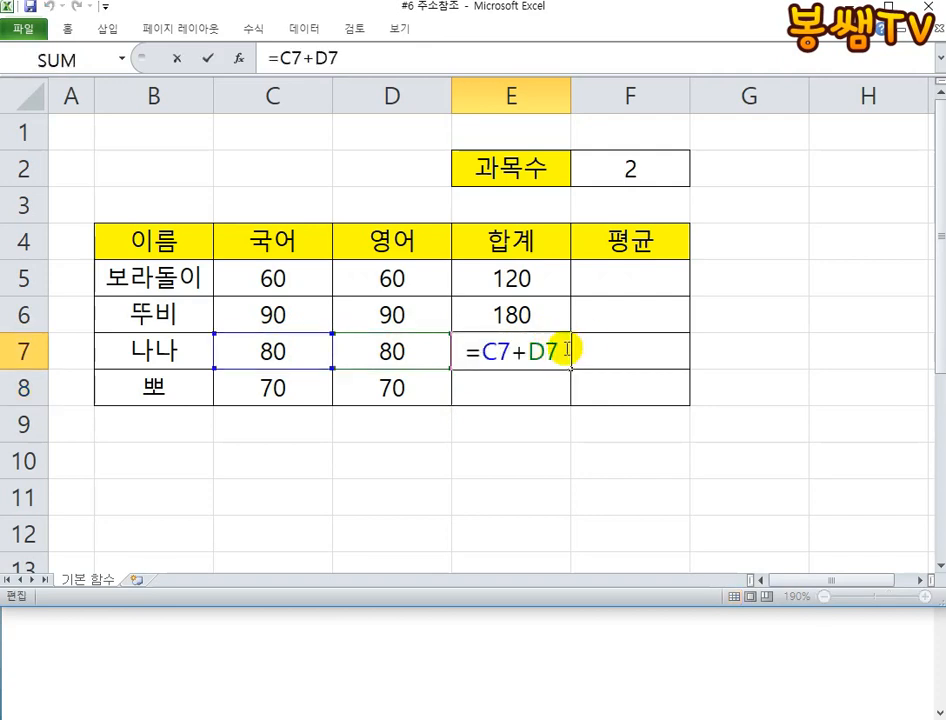
pyautogui.moveTo(589, 344); pyautogui.dragTo(428, 346)
pyautogui.click(310, 641)
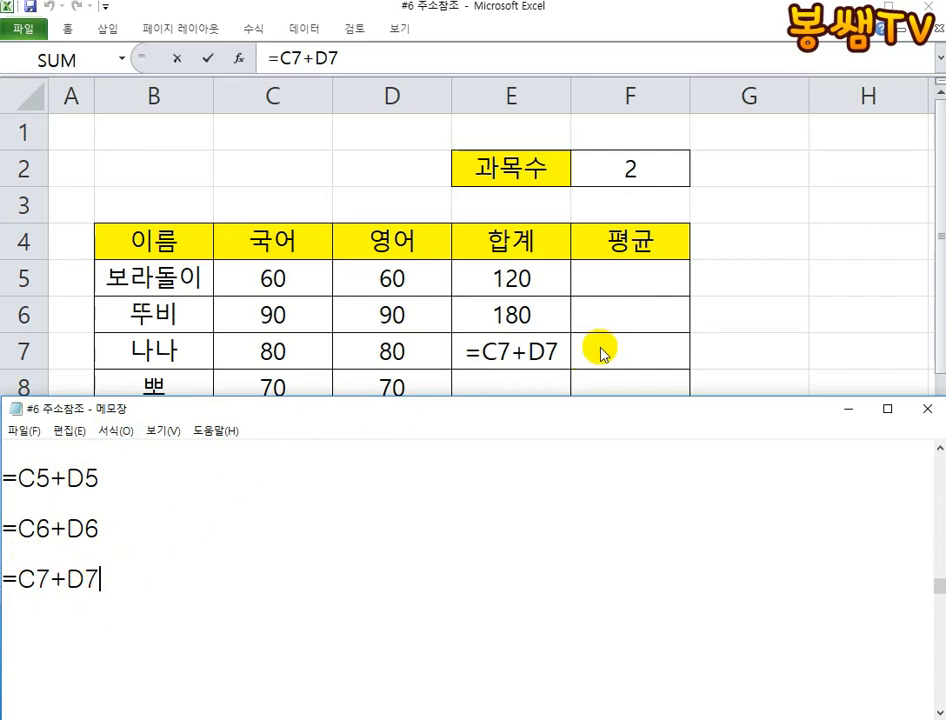
pyautogui.click(507, 342)
pyautogui.click(415, 674)
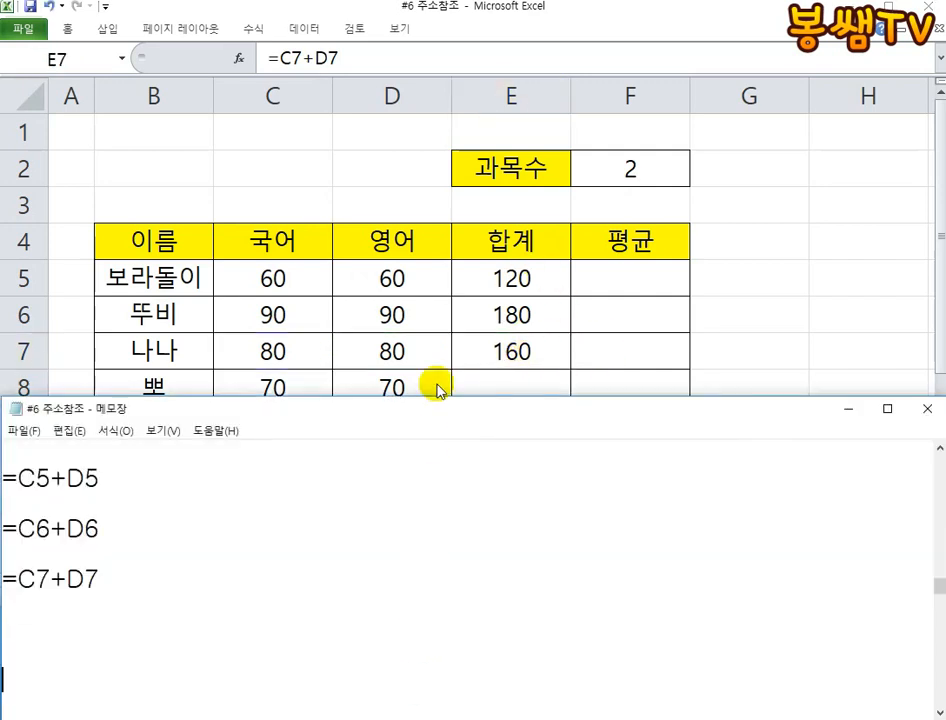
# - Delete the =C7+D7 line from the Notepad file
pyautogui.click(100, 480)
pyautogui.click(105, 597)
pyautogui.click(128, 580)
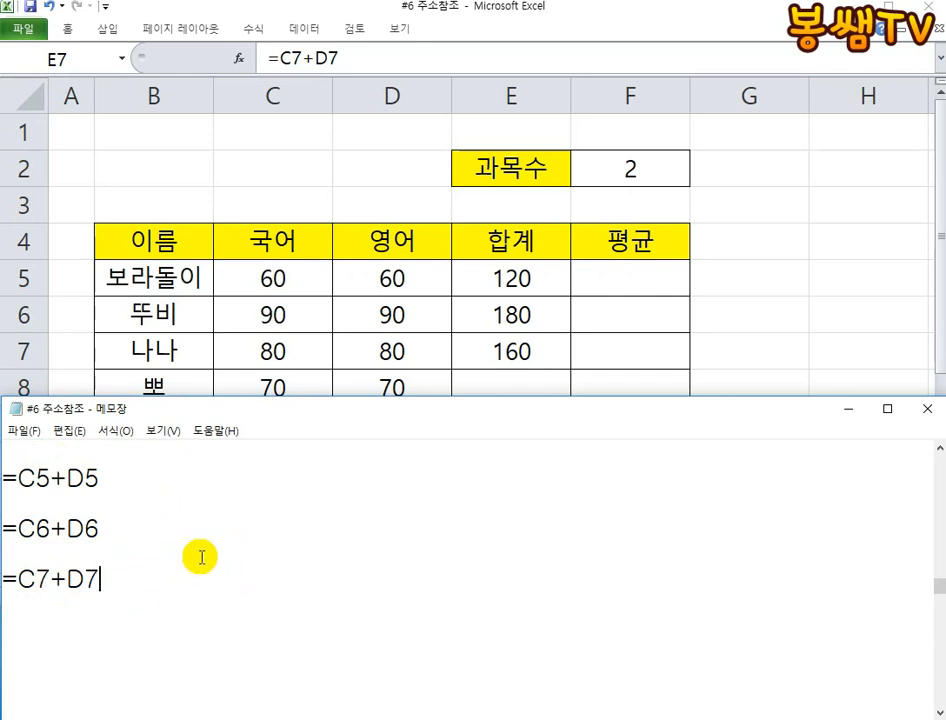
pyautogui.moveTo(101, 566); pyautogui.dragTo(5, 553)
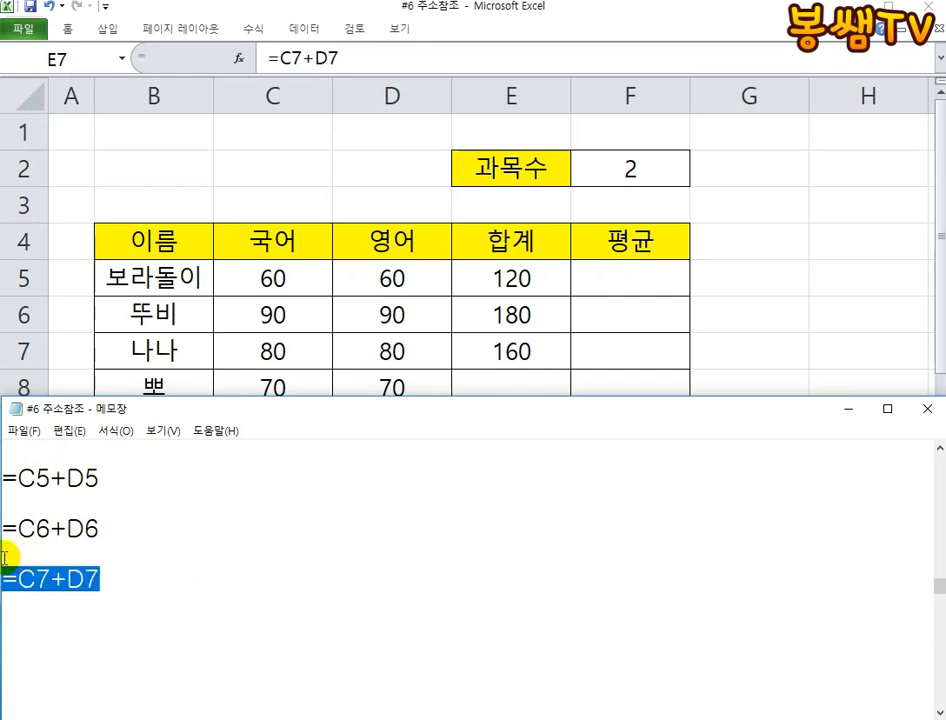
pyautogui.press('BackSpace')
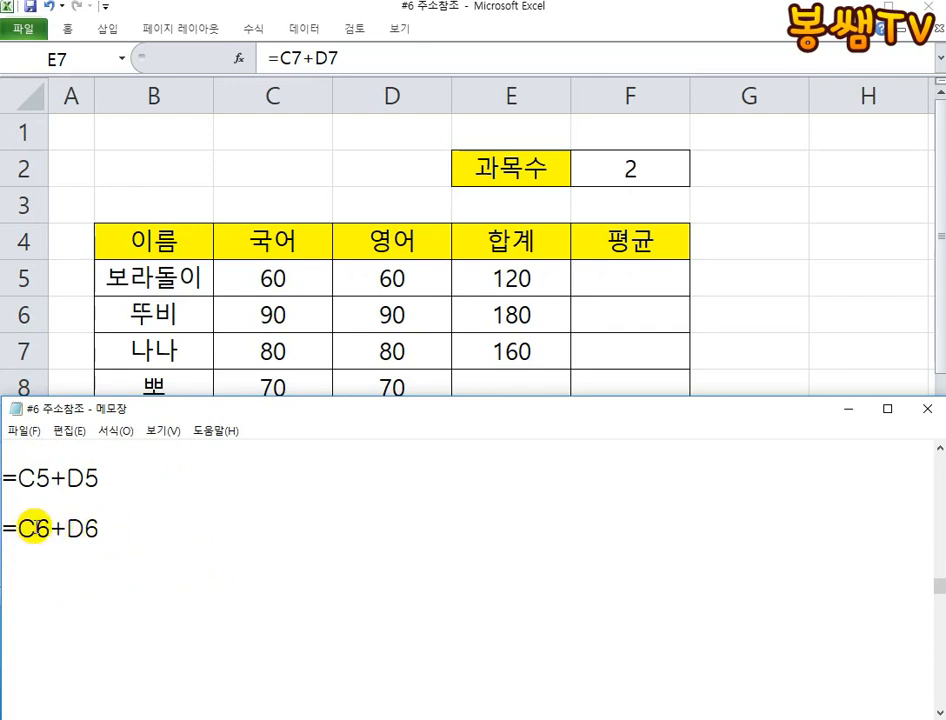
# - Highlight D6 in the Notepad formula and handwrite a red numbered list over the screen: 1 숫, 2 문, 3 날, 4 주
pyautogui.moveTo(19, 527); pyautogui.dragTo(108, 527)
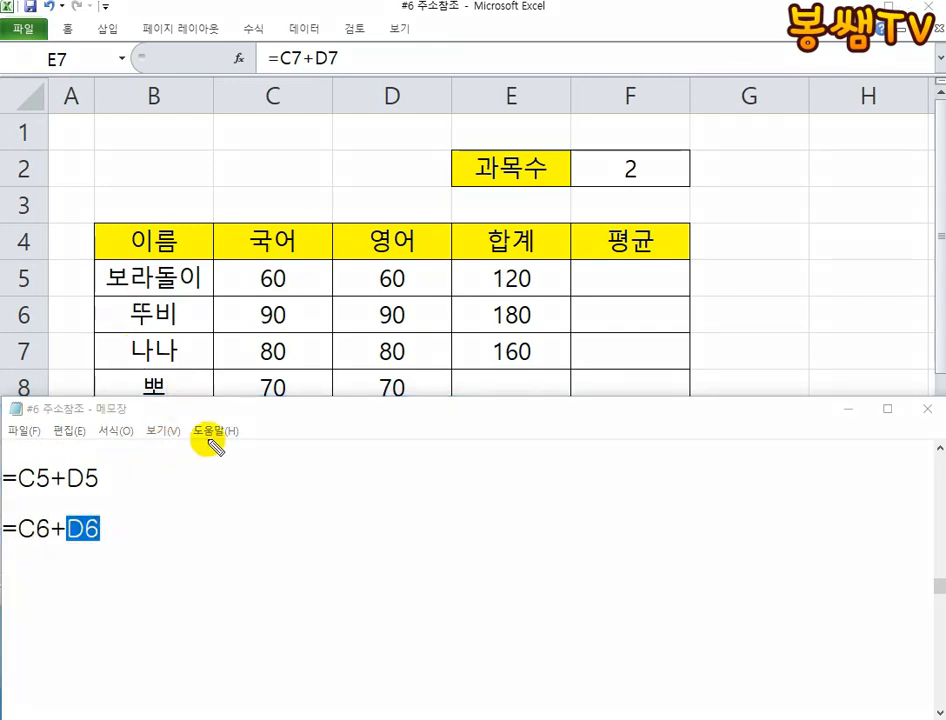
pyautogui.moveTo(321, 166); pyautogui.dragTo(305, 226)
pyautogui.moveTo(411, 146); pyautogui.dragTo(430, 174)
pyautogui.moveTo(358, 186); pyautogui.dragTo(440, 190)
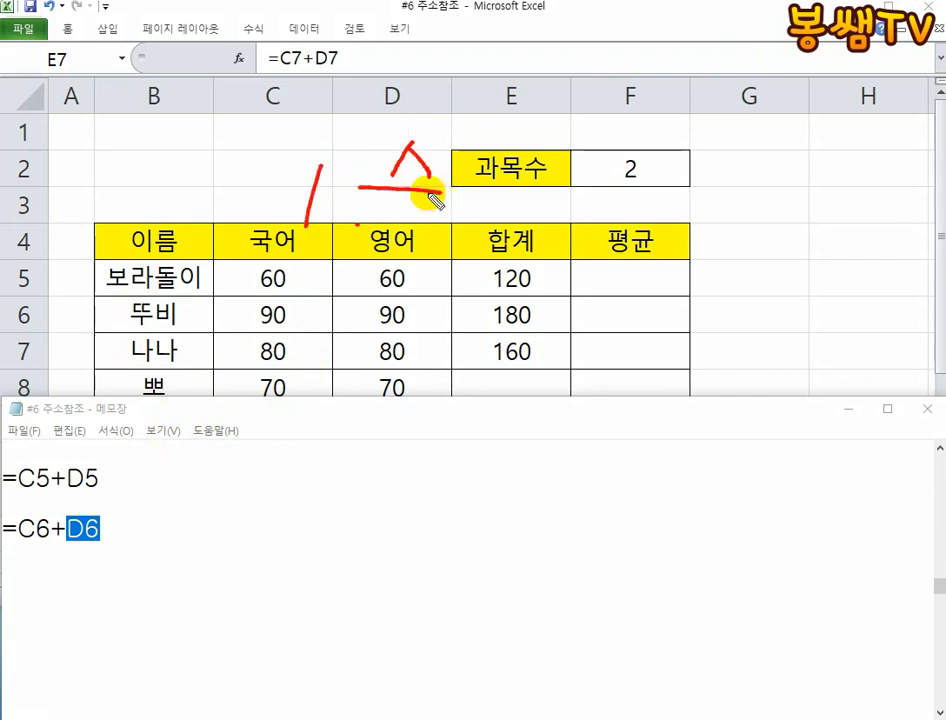
pyautogui.moveTo(268, 282); pyautogui.dragTo(310, 317)
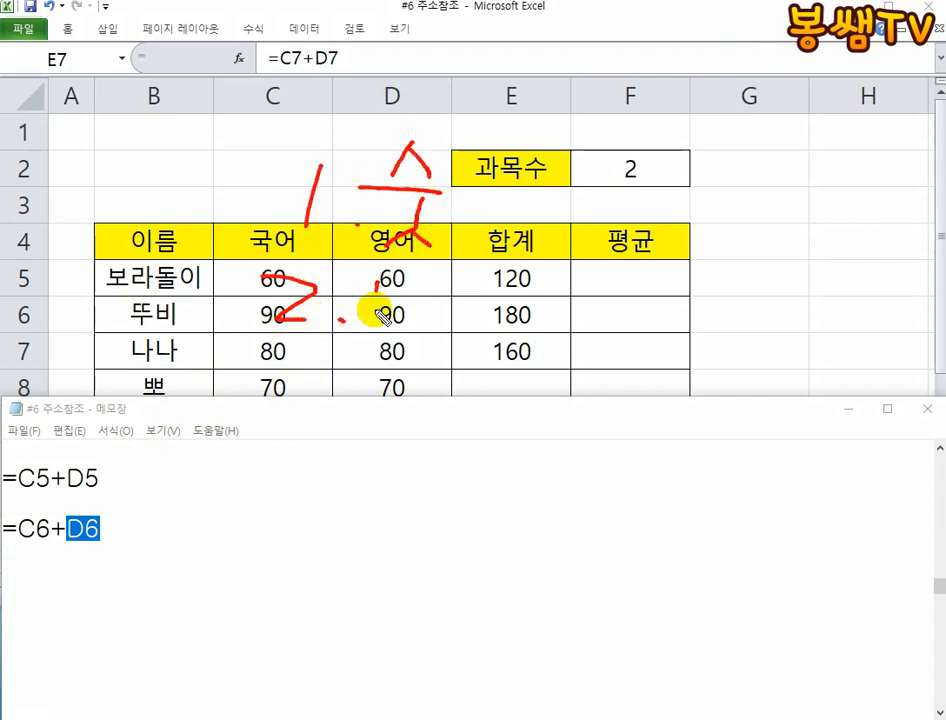
pyautogui.moveTo(375, 268); pyautogui.dragTo(435, 312)
pyautogui.moveTo(365, 330)
pyautogui.mouseDown()
pyautogui.moveTo(440, 332)
pyautogui.moveTo(445, 368)
pyautogui.mouseUp()
pyautogui.moveTo(265, 362)
pyautogui.mouseDown()
pyautogui.moveTo(266, 398)
pyautogui.moveTo(283, 427)
pyautogui.mouseUp()
pyautogui.click(367, 447)
pyautogui.moveTo(404, 388)
pyautogui.mouseDown()
pyautogui.moveTo(476, 415)
pyautogui.moveTo(461, 438)
pyautogui.mouseUp()
pyautogui.moveTo(467, 404); pyautogui.dragTo(496, 415)
pyautogui.moveTo(415, 436); pyautogui.dragTo(489, 467)
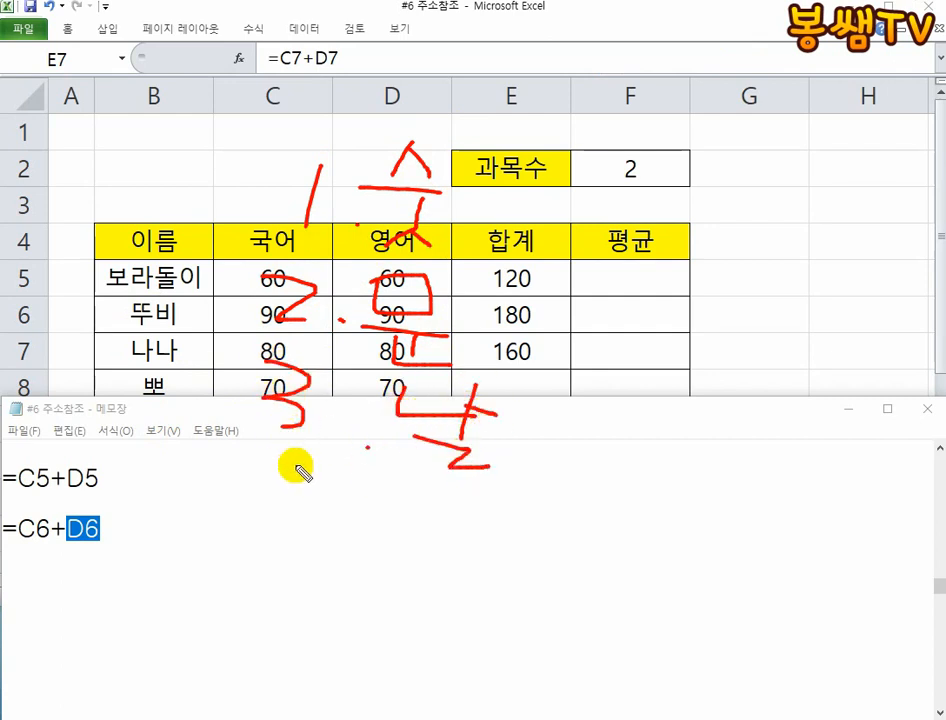
pyautogui.moveTo(285, 470)
pyautogui.mouseDown()
pyautogui.moveTo(298, 498)
pyautogui.moveTo(267, 574)
pyautogui.mouseUp()
pyautogui.click(377, 551)
pyautogui.moveTo(391, 464)
pyautogui.mouseDown()
pyautogui.moveTo(407, 515)
pyautogui.moveTo(470, 518)
pyautogui.mouseUp()
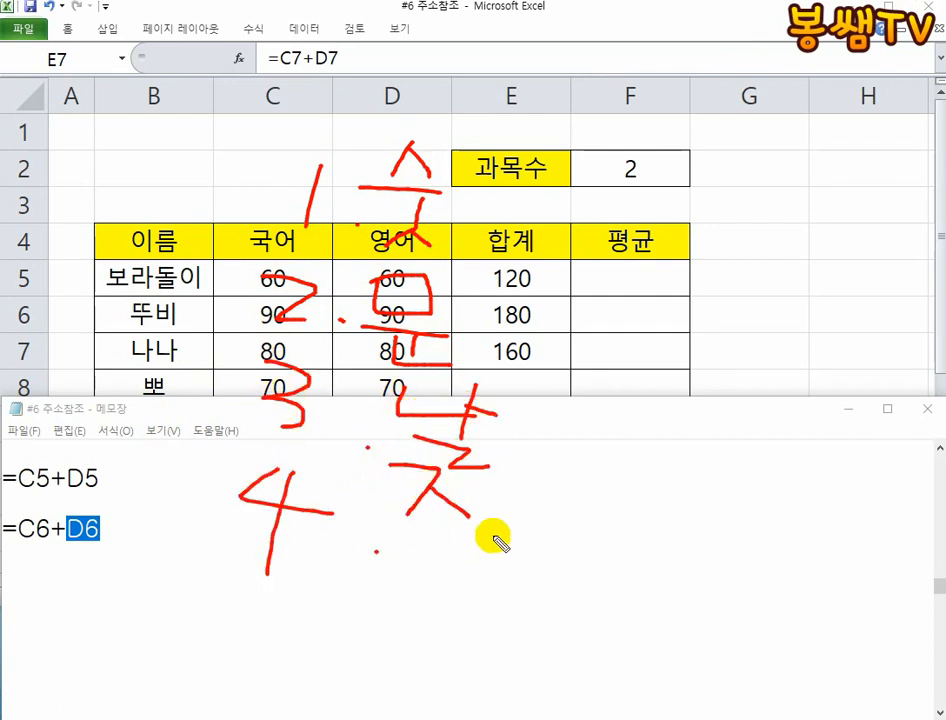
pyautogui.moveTo(388, 535); pyautogui.dragTo(497, 535)
pyautogui.moveTo(437, 545); pyautogui.dragTo(436, 598)
# - Circle the handwritten list, link its circled fourth item to D6 with a red line, and clear the markings
pyautogui.moveTo(372, 610)
pyautogui.mouseDown()
pyautogui.moveTo(407, 91)
pyautogui.moveTo(474, 384)
pyautogui.mouseUp()
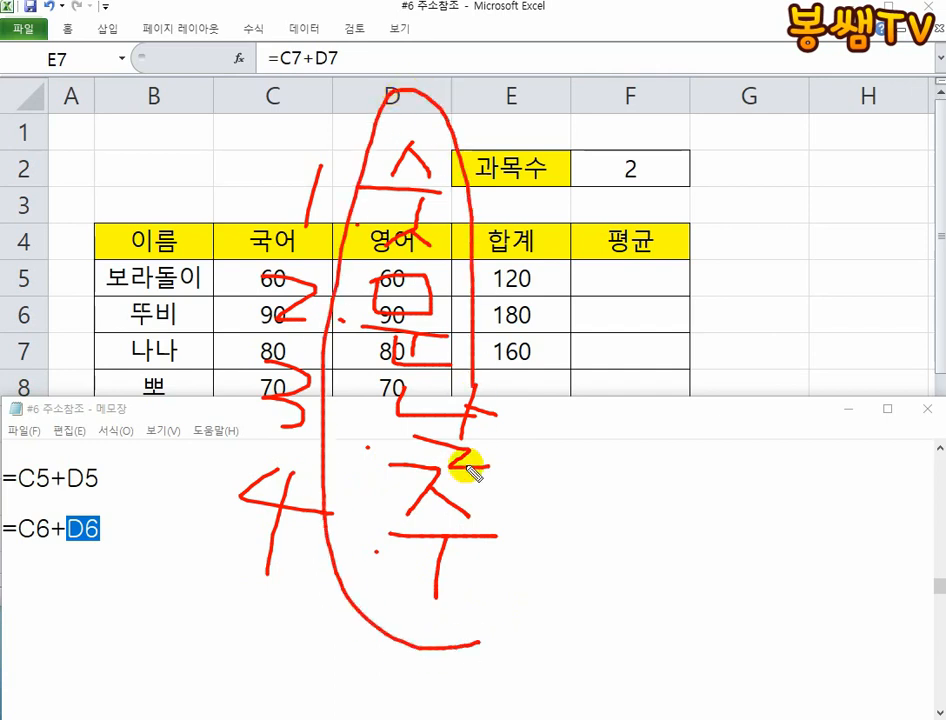
pyautogui.moveTo(467, 472); pyautogui.dragTo(437, 623)
pyautogui.moveTo(114, 529)
pyautogui.mouseDown()
pyautogui.moveTo(431, 630)
pyautogui.moveTo(326, 470)
pyautogui.moveTo(498, 642)
pyautogui.mouseUp()
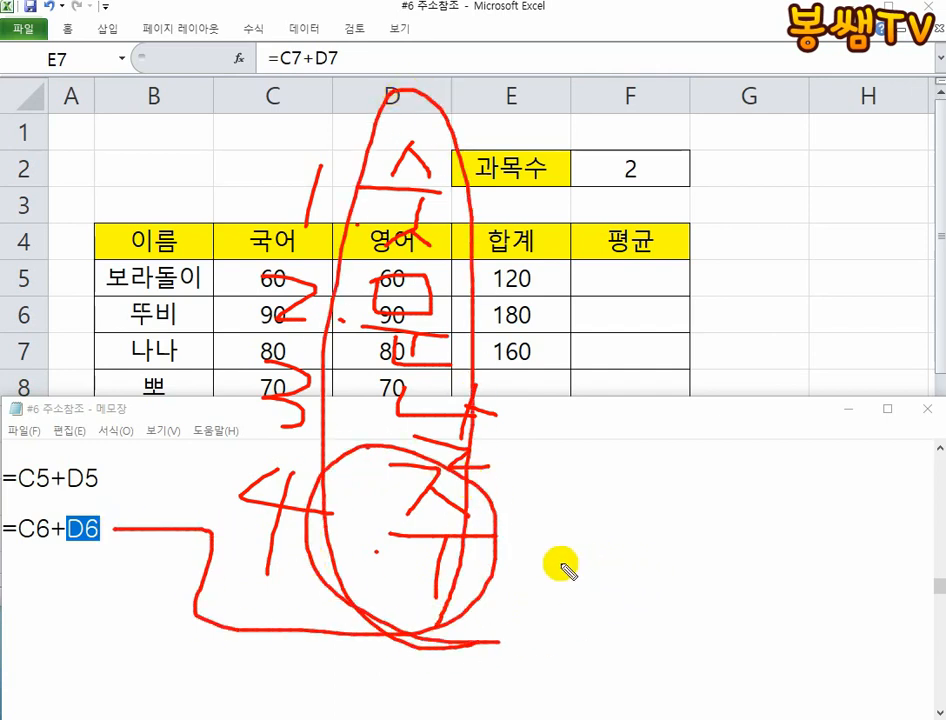
pyautogui.press('Escape')
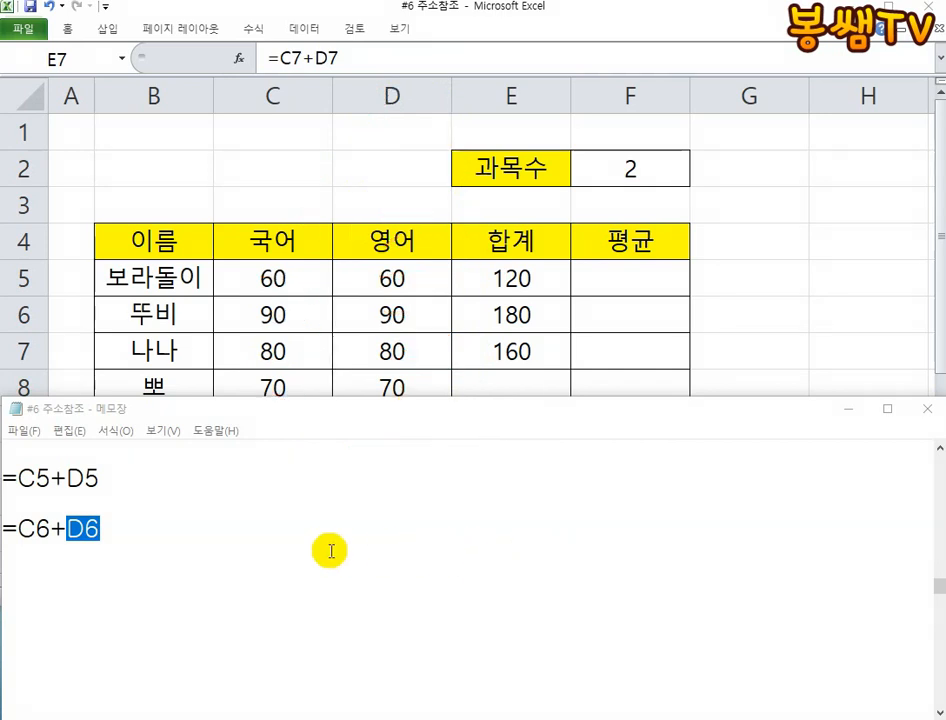
# - Remove the equals sign from =C6+D6 in Notepad and add C6+D7 beneath it, separated by a blank line
pyautogui.click(18, 529)
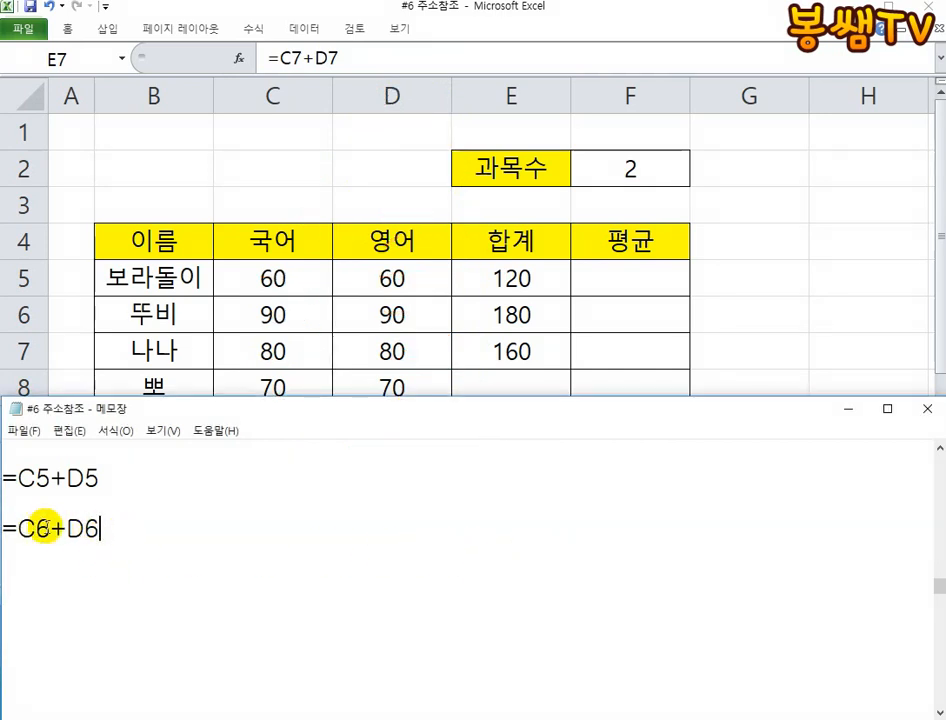
pyautogui.click(20, 524)
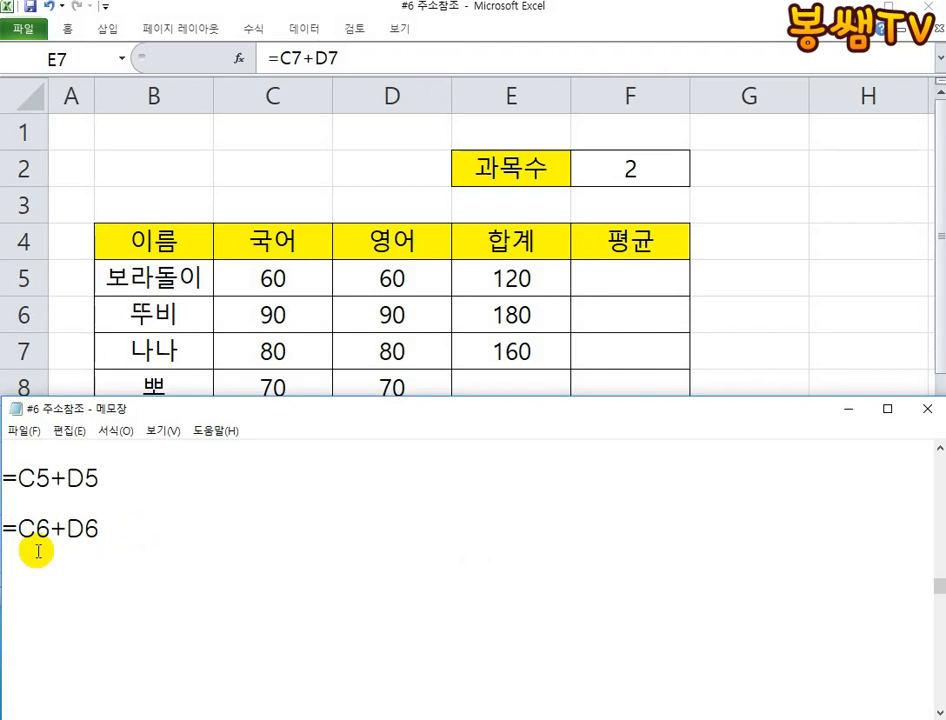
pyautogui.moveTo(68, 525); pyautogui.dragTo(0, 528)
pyautogui.moveTo(116, 537); pyautogui.dragTo(85, 528)
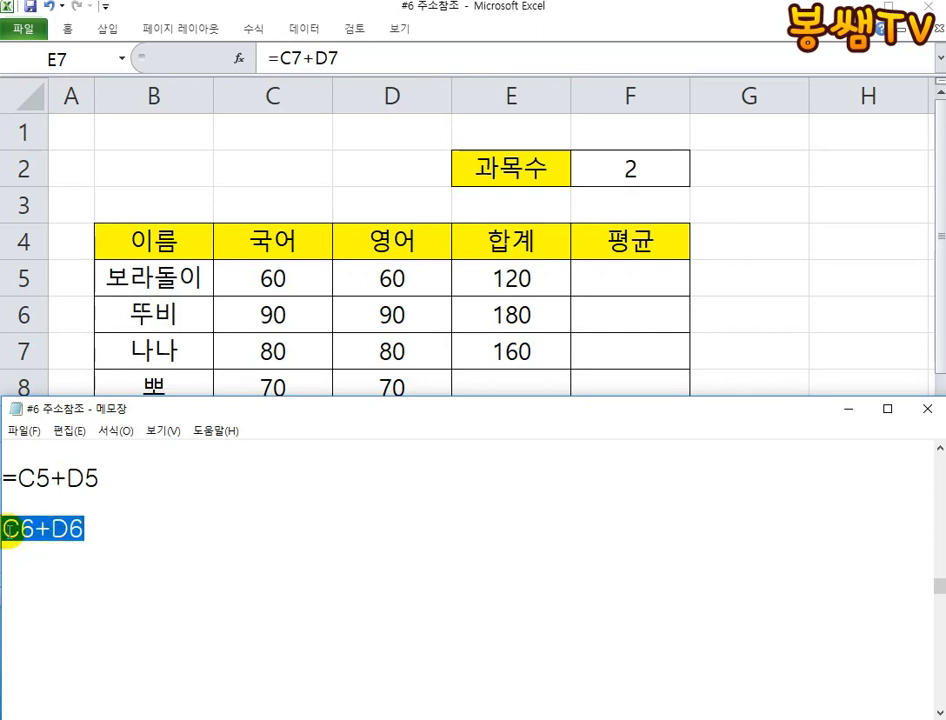
pyautogui.moveTo(101, 521); pyautogui.dragTo(5, 522)
pyautogui.click(133, 530)
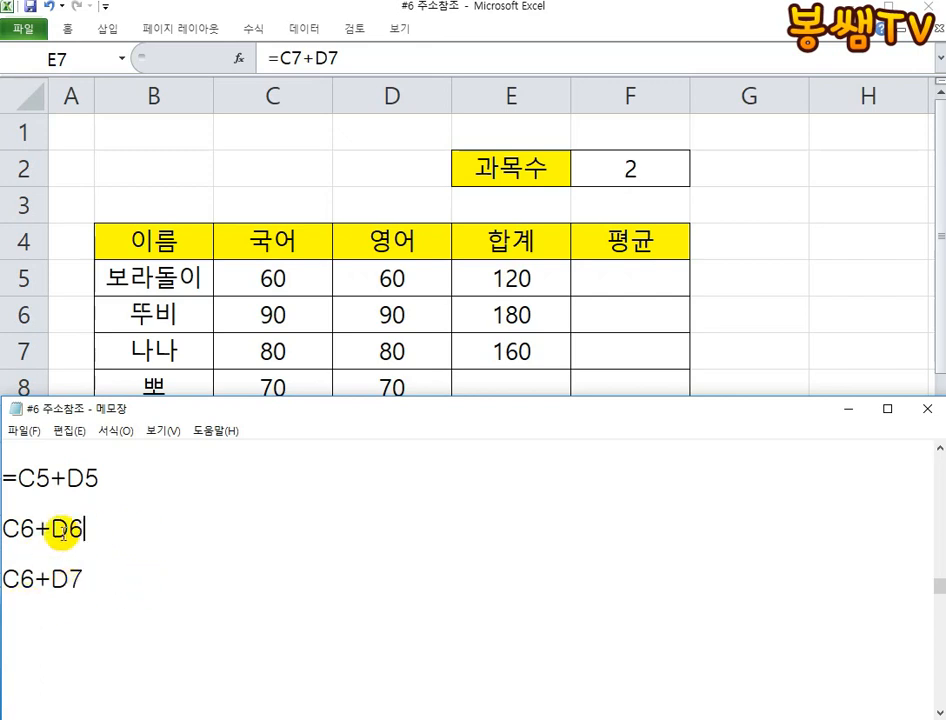
# - Copy C6+D6 from Notepad into Excel cell B11 and autofill it down to B15
pyautogui.doubleClick(62, 531)
pyautogui.rightClick(62, 531)
pyautogui.click(70, 588)
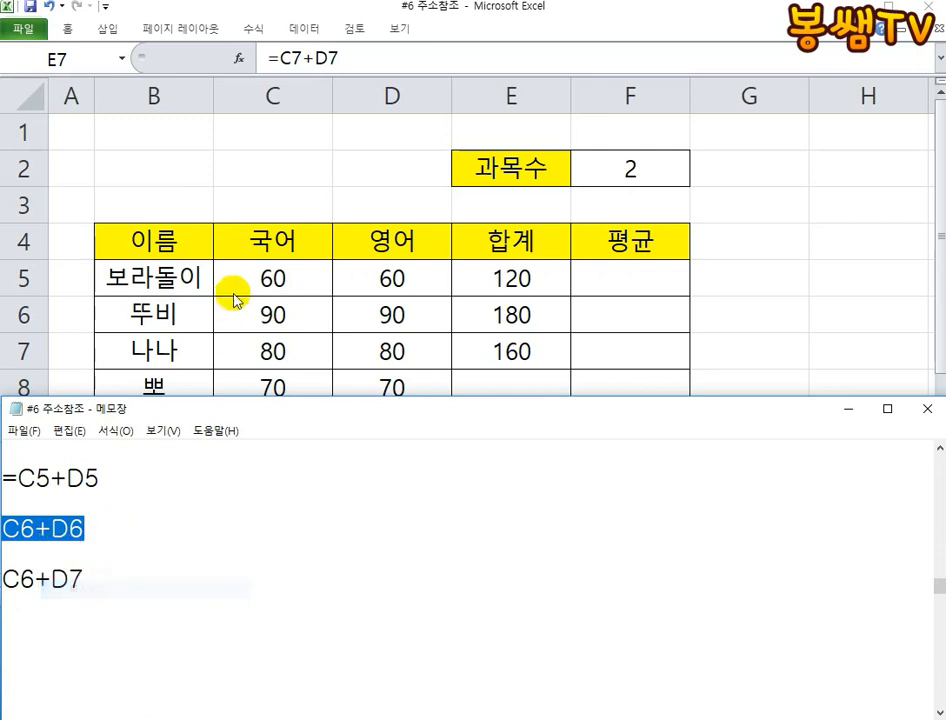
pyautogui.click(233, 301)
pyautogui.scroll(-1, 207, 444)
pyautogui.rightClick(151, 376)
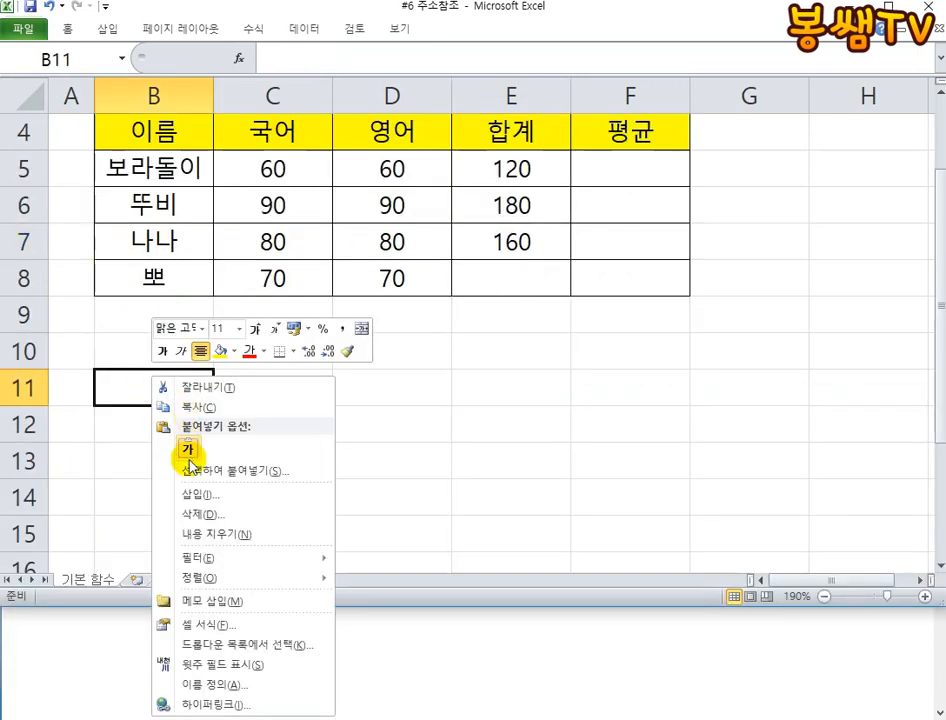
pyautogui.click(186, 448)
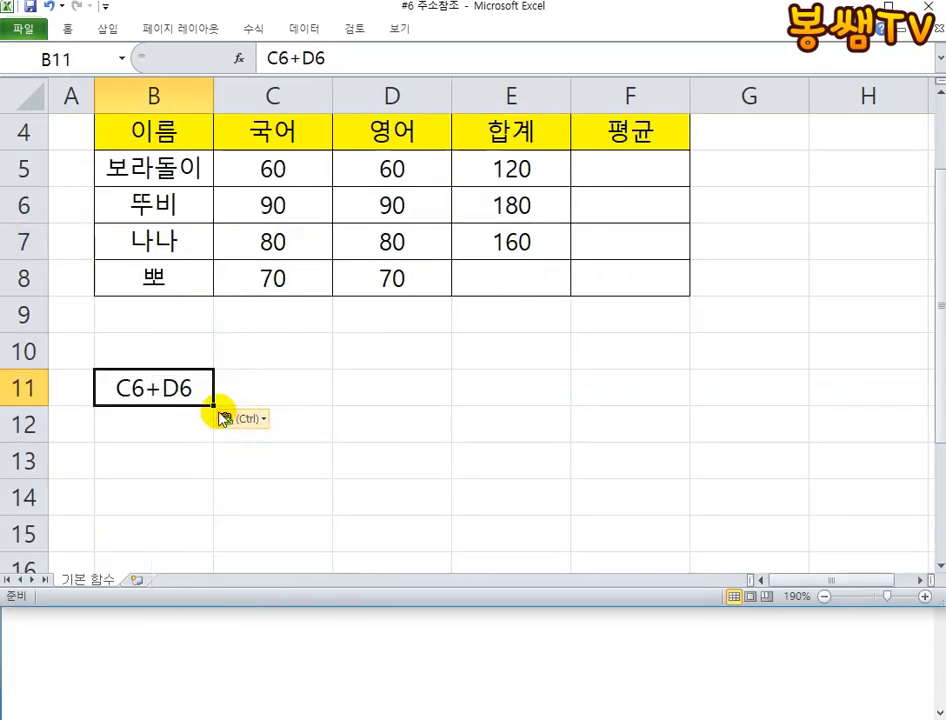
pyautogui.moveTo(212, 404); pyautogui.dragTo(212, 540)
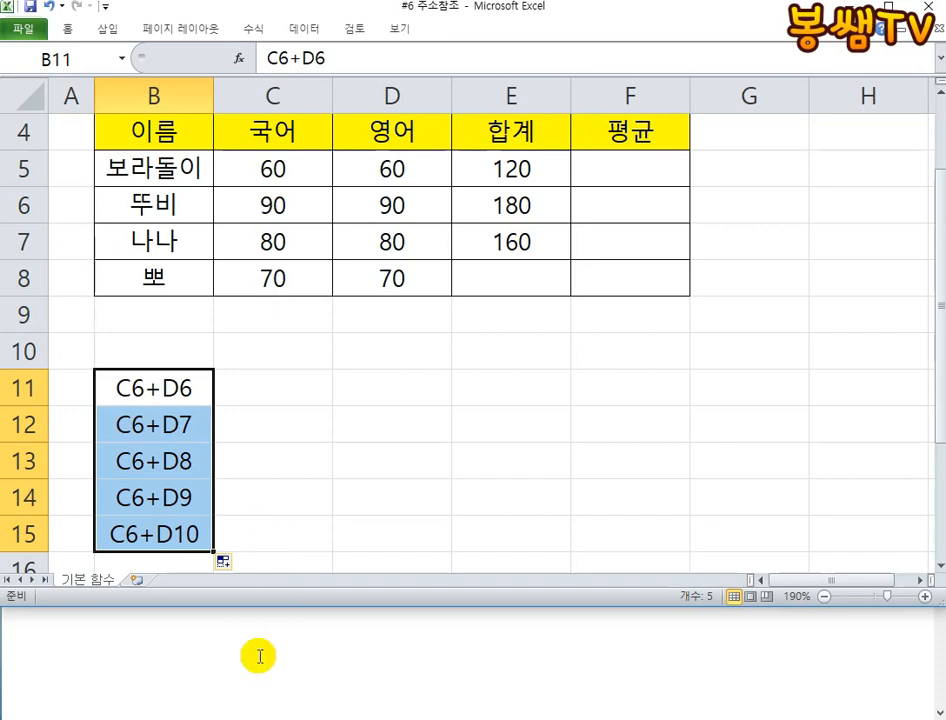
# - Switch to Notepad, delete the C6+D7 line, and restore the equals sign so the line above reads =C6+D6
pyautogui.click(177, 612)
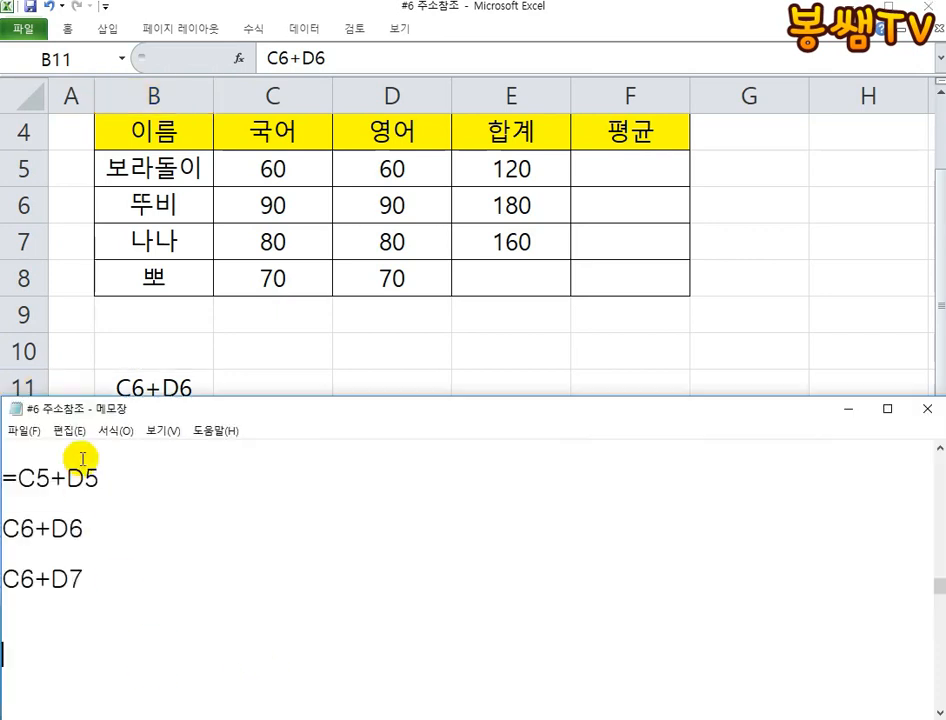
pyautogui.moveTo(93, 577); pyautogui.dragTo(4, 577)
pyautogui.press('BackSpace')
pyautogui.click(100, 528)
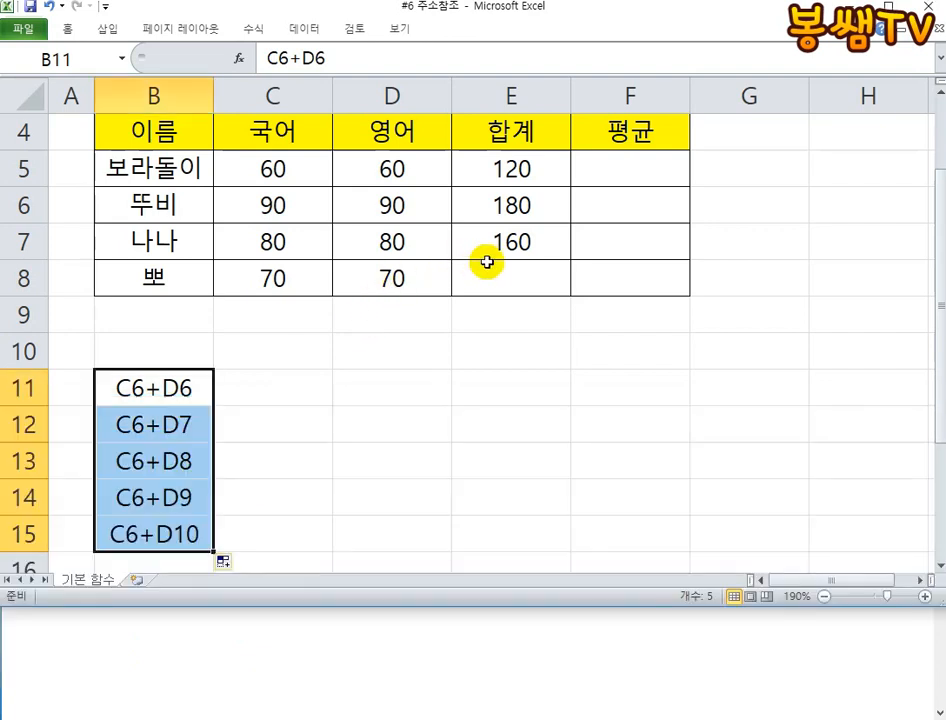
# - Clear the total in Excel cell E7 and open the E6 formula to examine its cell references
pyautogui.click(486, 243)
pyautogui.press('Delete')
pyautogui.doubleClick(509, 207)
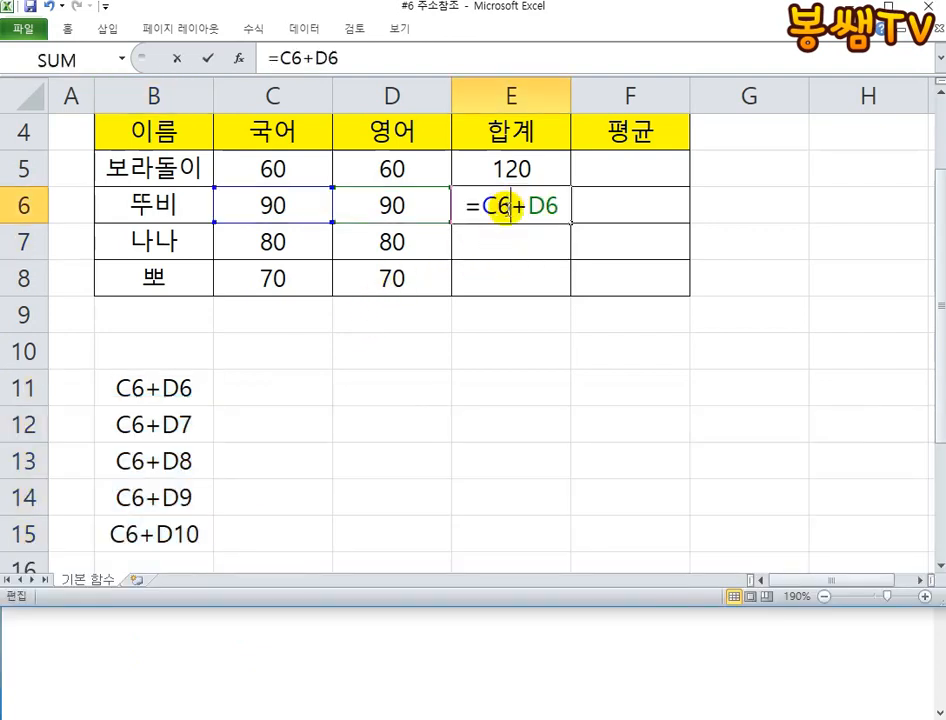
pyautogui.click(500, 206)
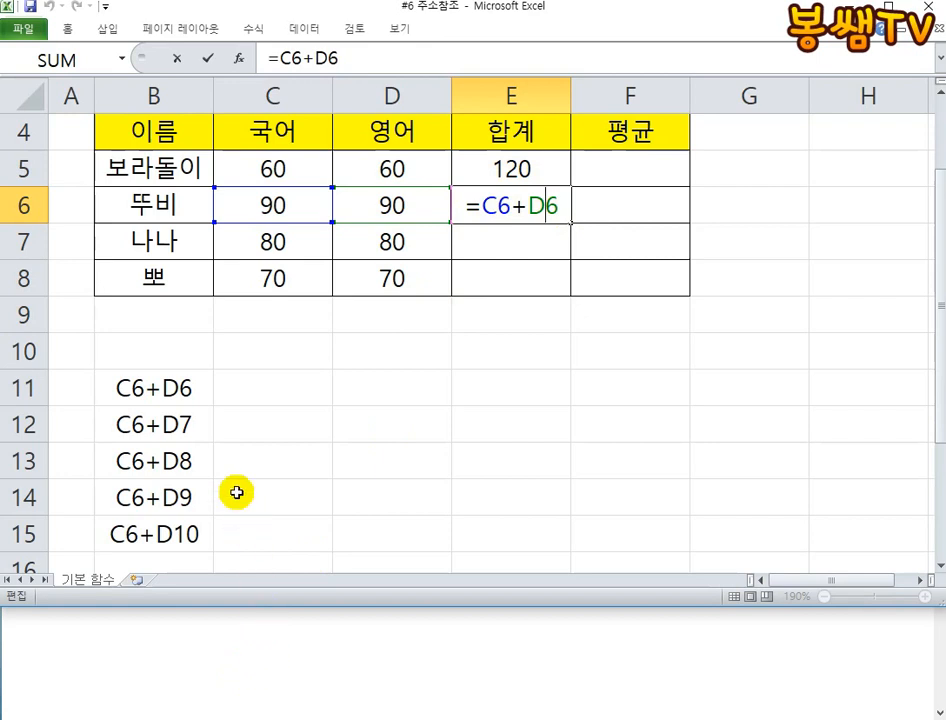
# - Clear the autofilled text from cells B11 to B15
pyautogui.moveTo(183, 390); pyautogui.dragTo(169, 536)
pyautogui.press('Delete')
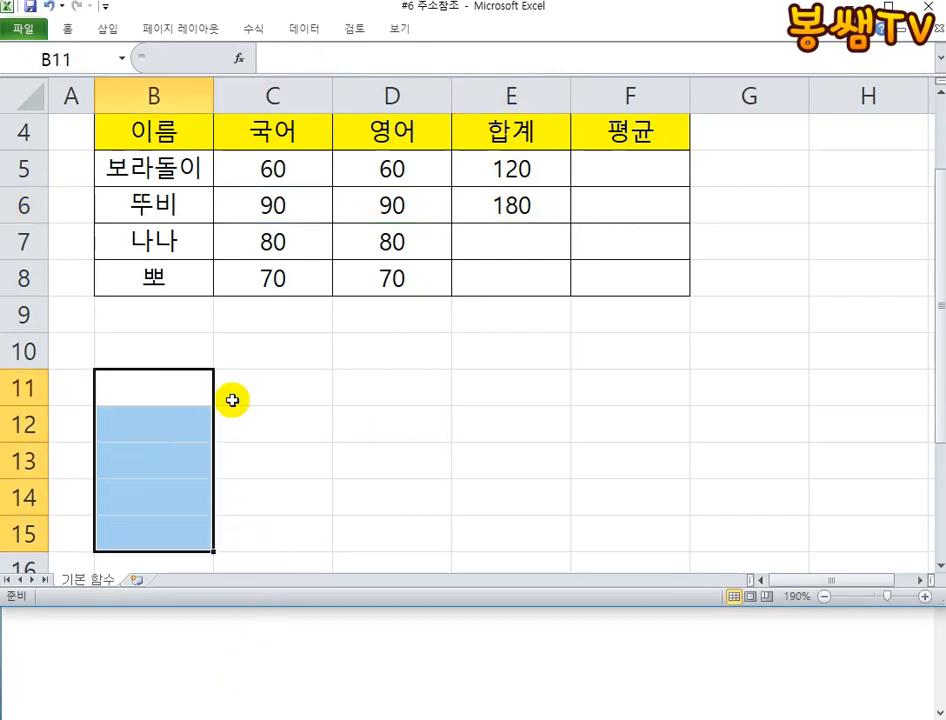
# - Switch to Notepad and examine the note on how address data behaves when autofilled
pyautogui.click(189, 615)
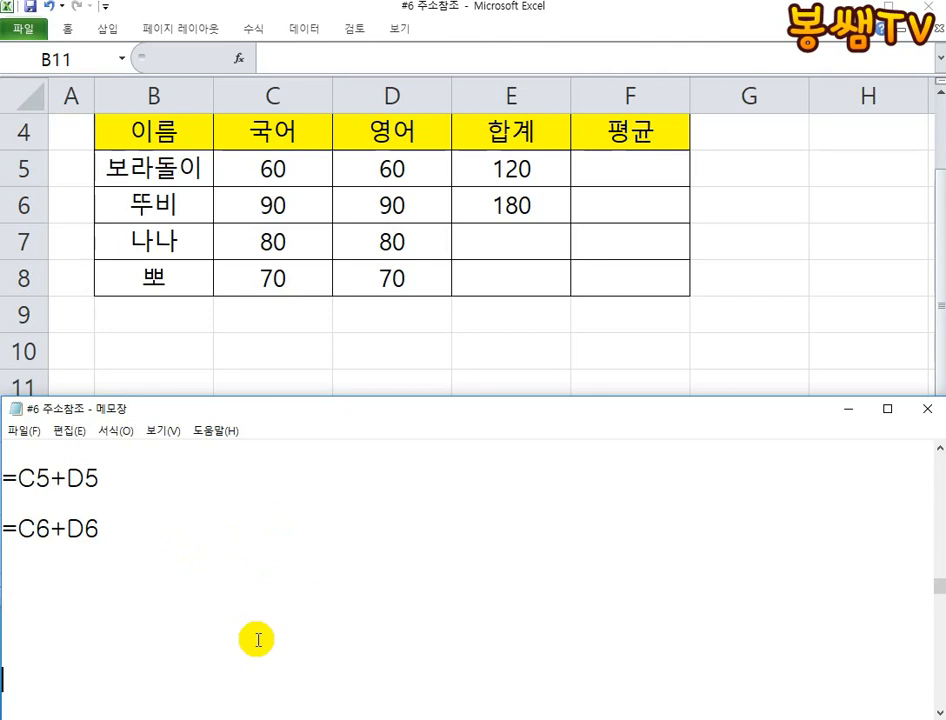
pyautogui.scroll(-2, 250, 550)
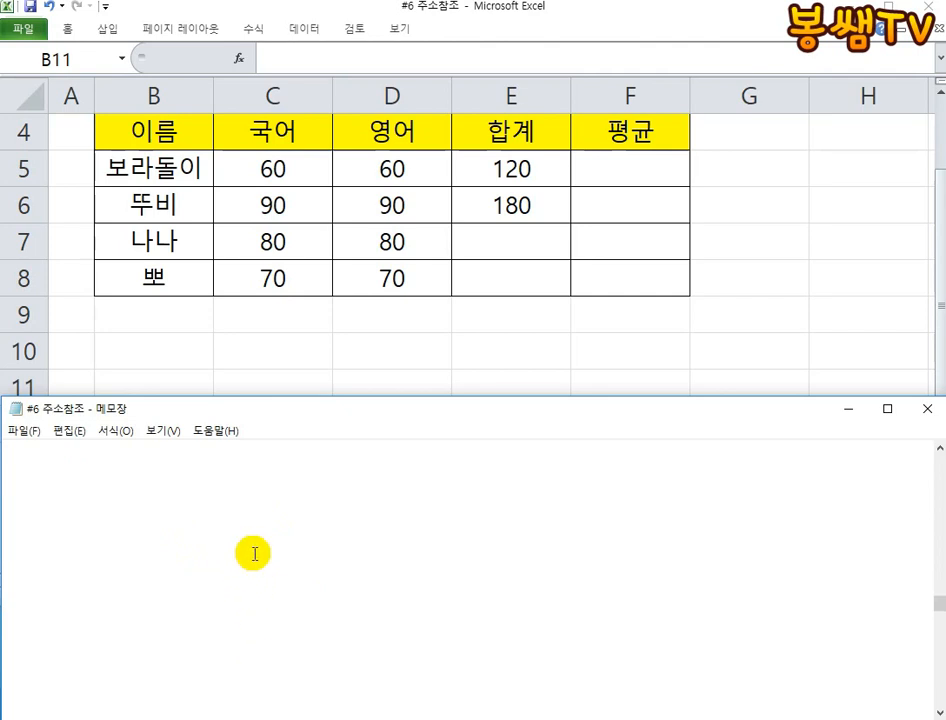
pyautogui.scroll(-4, 256, 555)
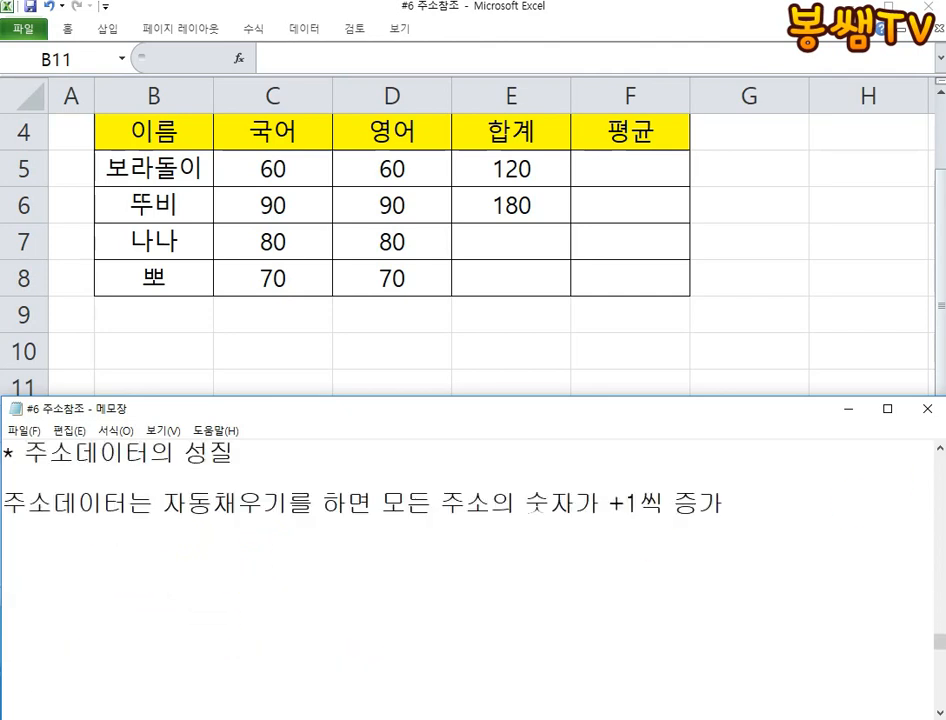
pyautogui.click(937, 449)
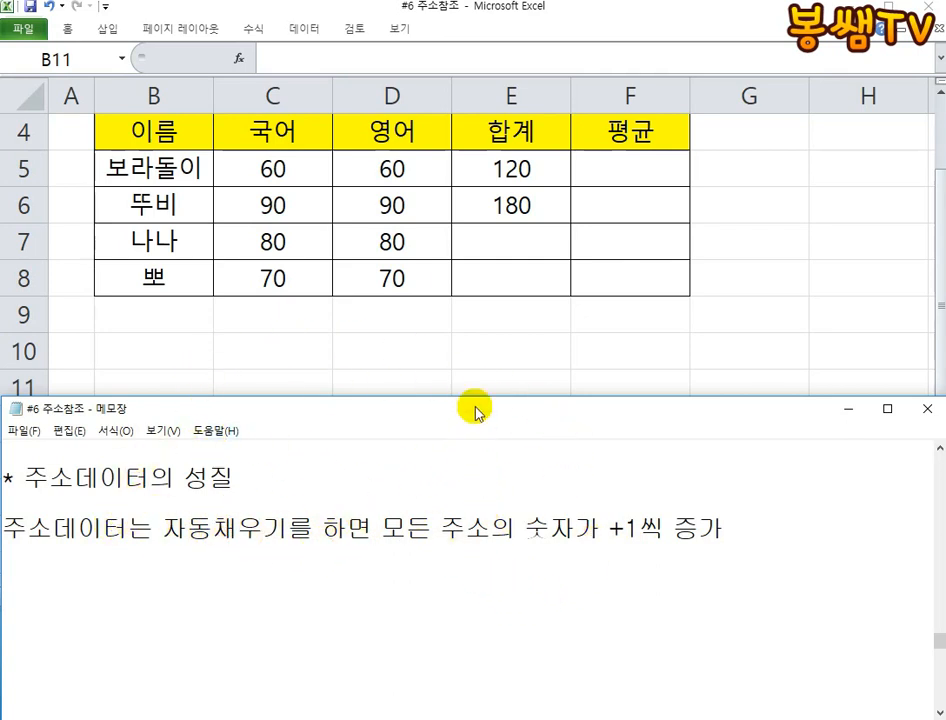
# - Open the E6 formula in Excel, handwrite =C7+D7 on screen beneath it, underline the Notepad rule, and clear the ink
pyautogui.click(528, 200)
pyautogui.doubleClick(528, 200)
pyautogui.click(575, 635)
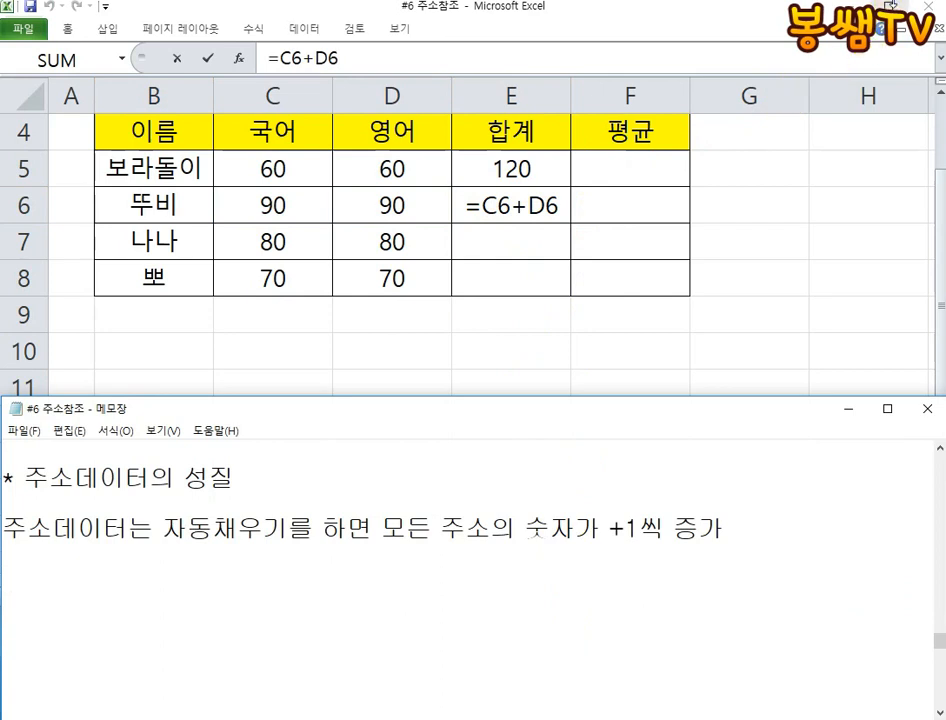
pyautogui.click(910, 1)
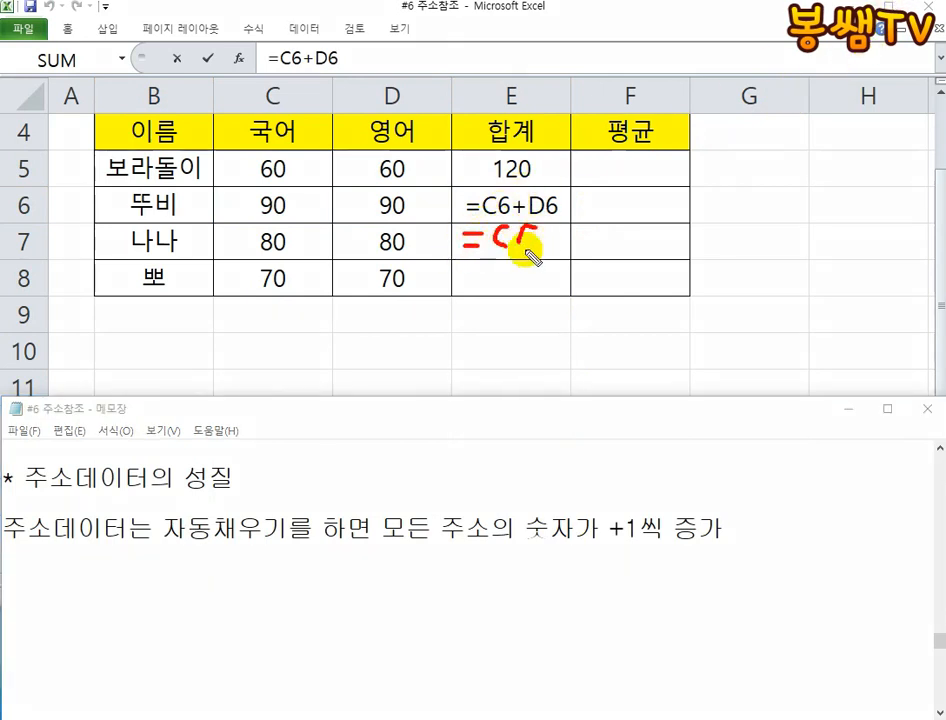
pyautogui.moveTo(562, 247)
pyautogui.mouseDown()
pyautogui.moveTo(560, 268)
pyautogui.moveTo(577, 266)
pyautogui.moveTo(575, 283)
pyautogui.moveTo(605, 235)
pyautogui.moveTo(628, 256)
pyautogui.mouseUp()
pyautogui.moveTo(688, 277); pyautogui.dragTo(500, 279)
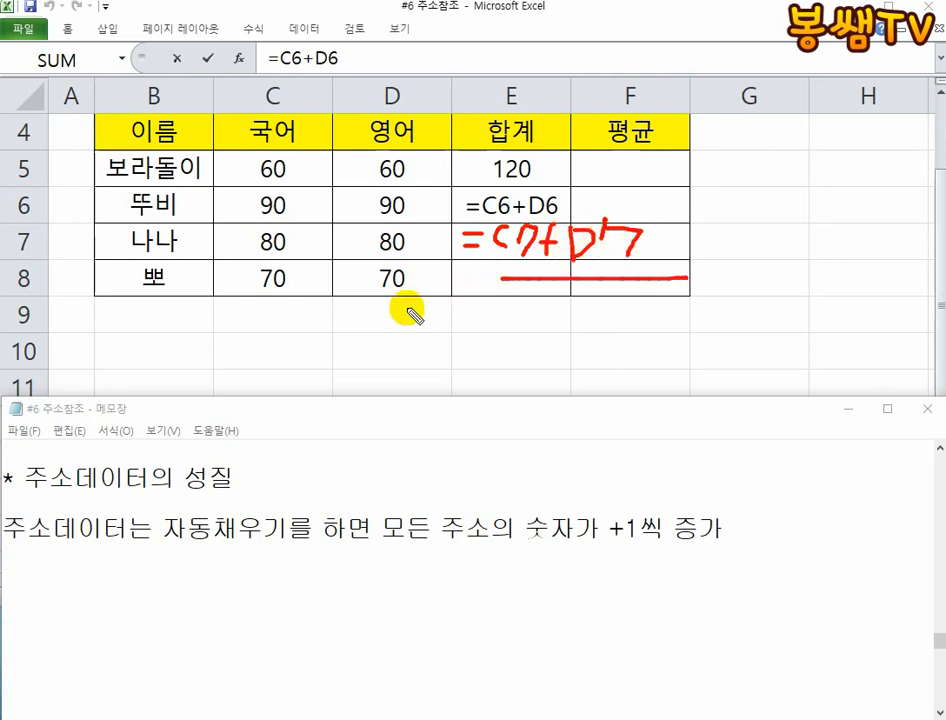
pyautogui.moveTo(764, 575); pyautogui.dragTo(60, 558)
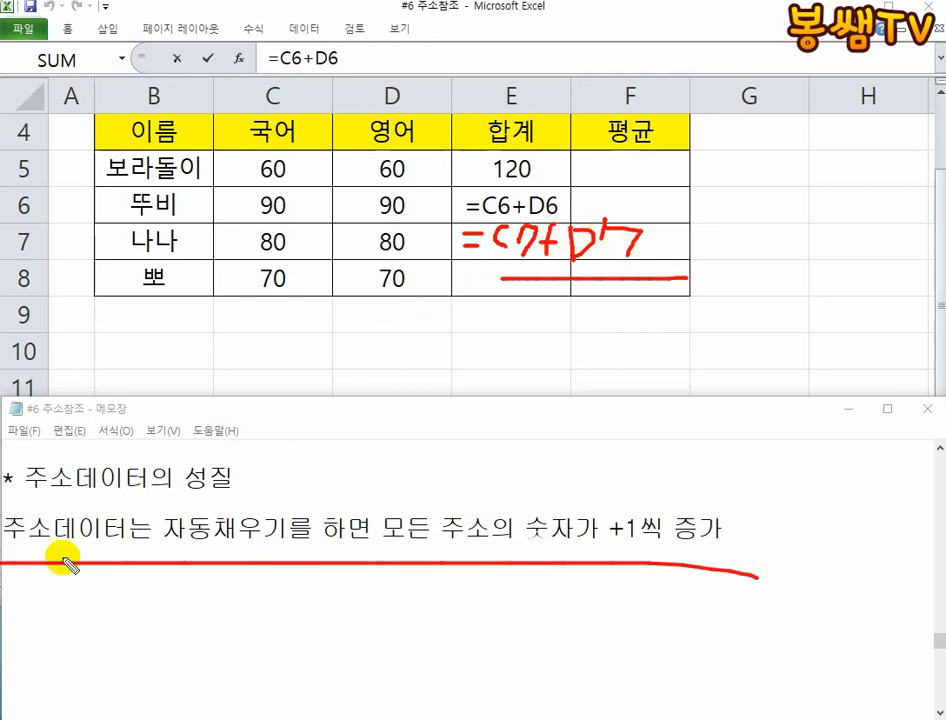
pyautogui.press('Escape')
# - In Excel, autofill the E6 total down to E7 and E8, opening each filled formula to examine its references
pyautogui.click(497, 382)
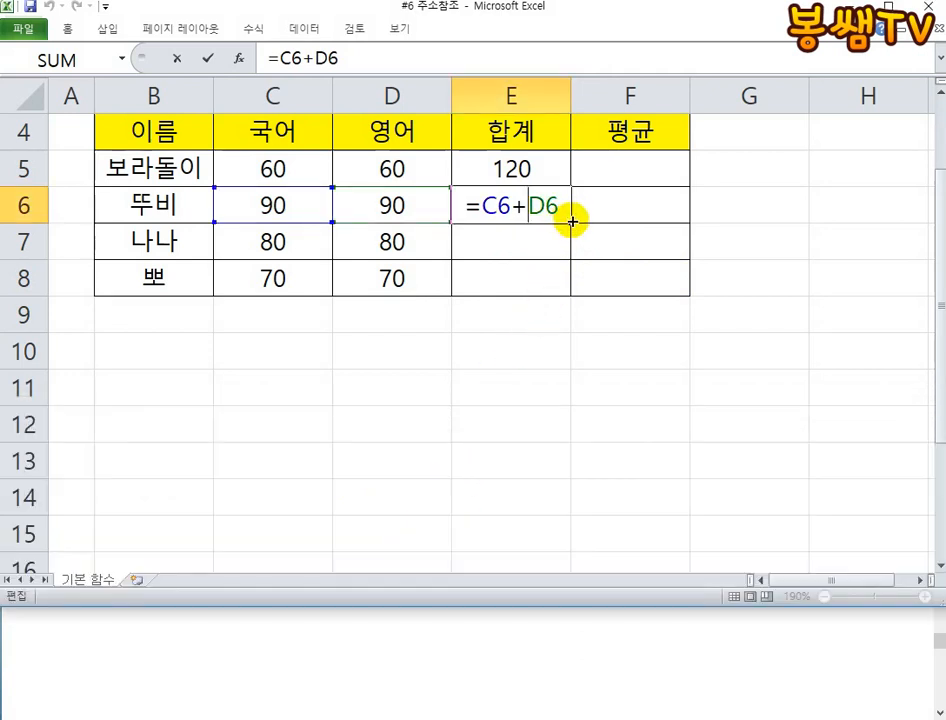
pyautogui.hotkey('ctrl', 'Return')
pyautogui.moveTo(572, 221); pyautogui.dragTo(570, 249)
pyautogui.click(545, 245)
pyautogui.doubleClick(545, 245)
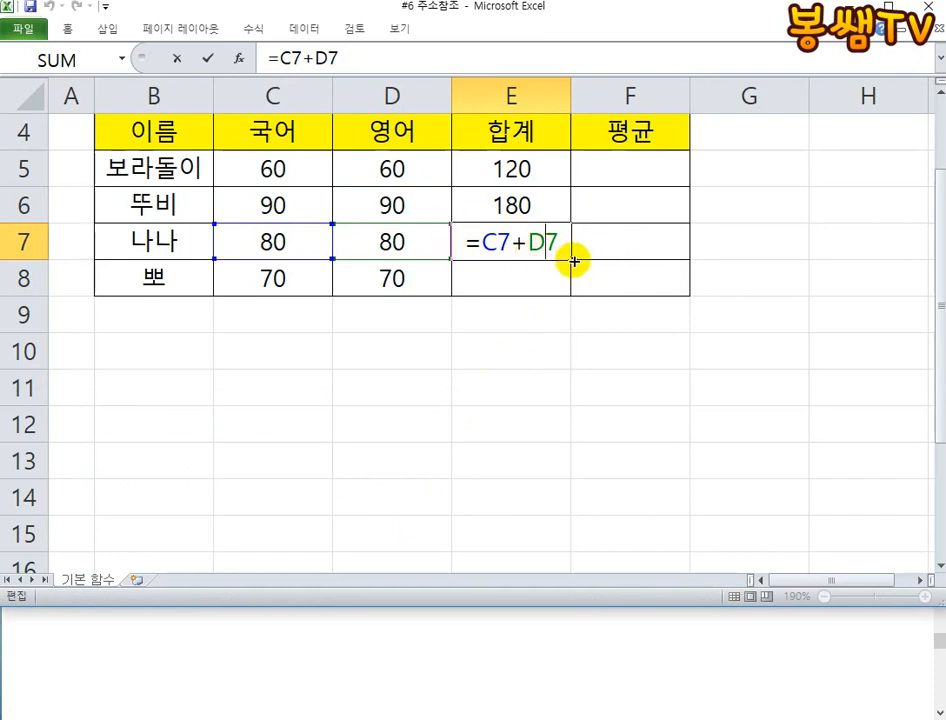
pyautogui.moveTo(575, 261); pyautogui.dragTo(570, 280)
pyautogui.doubleClick(545, 279)
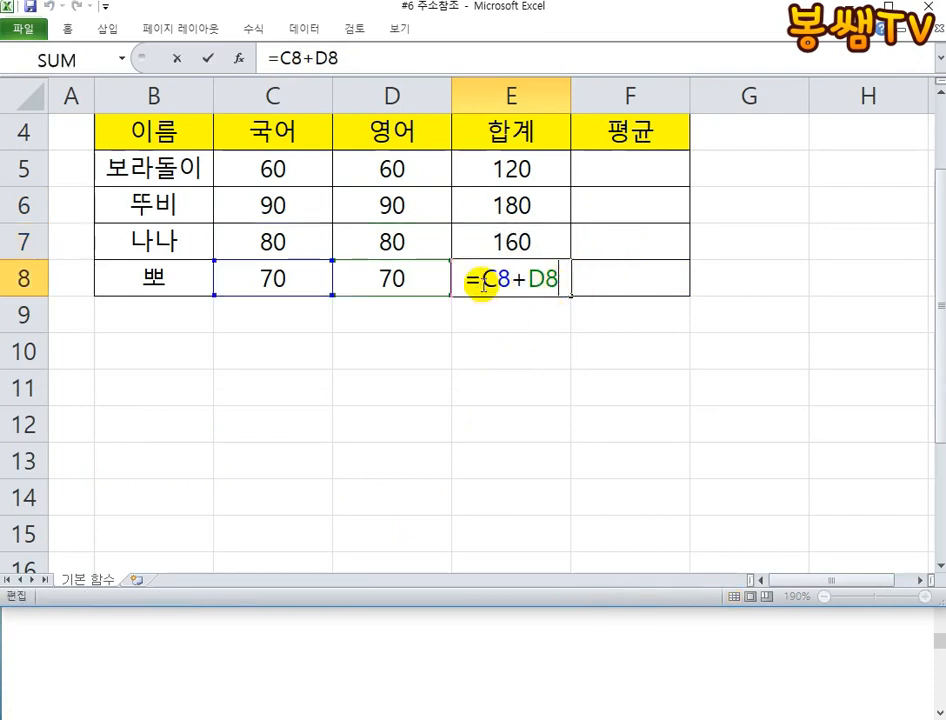
# - Switch to Notepad and highlight the rule about address numbers in autofill, checking it against Excel cell E8
pyautogui.click(340, 659)
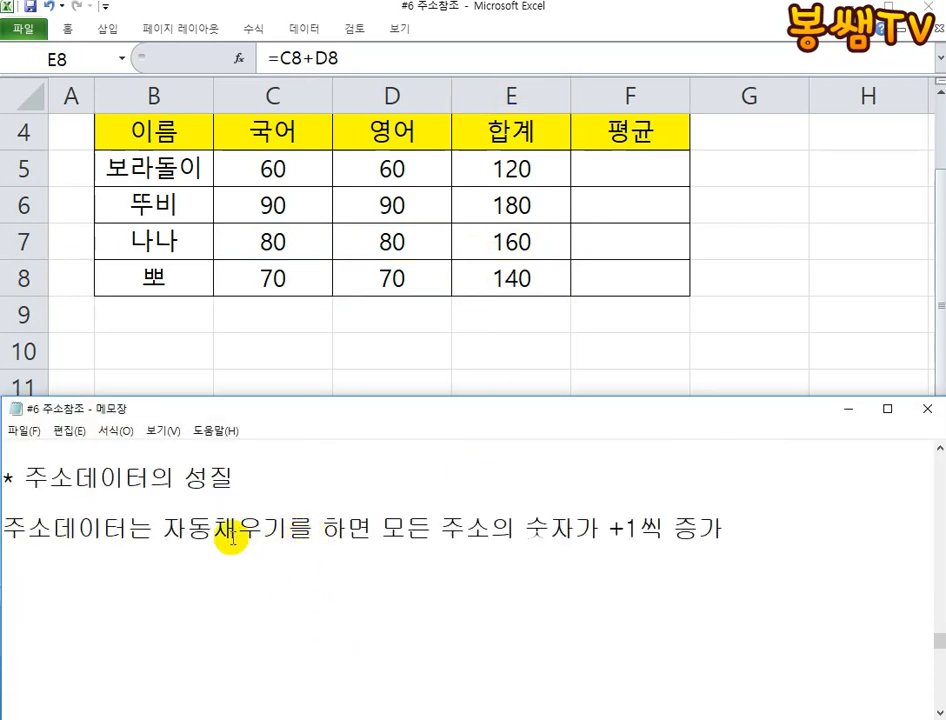
pyautogui.moveTo(727, 535); pyautogui.dragTo(18, 528)
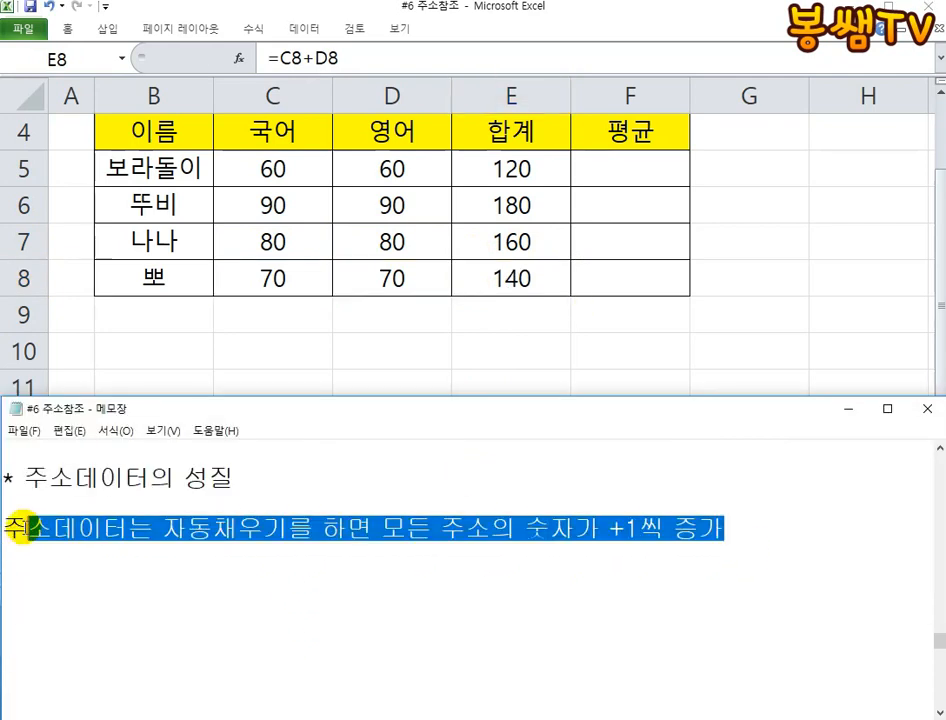
pyautogui.moveTo(736, 531); pyautogui.dragTo(120, 505)
pyautogui.click(330, 526)
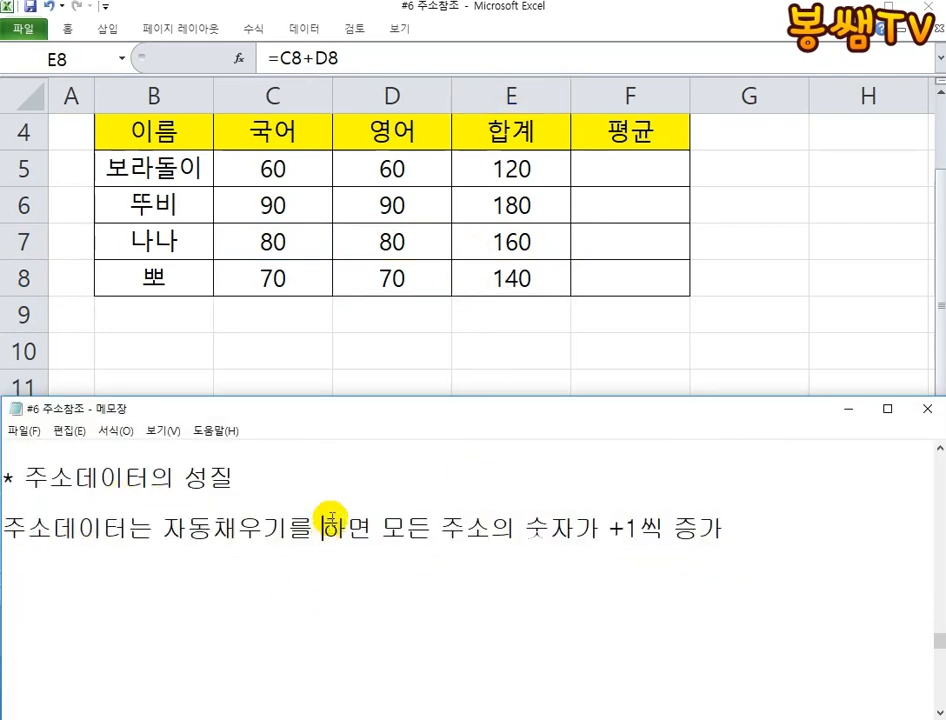
pyautogui.click(530, 290)
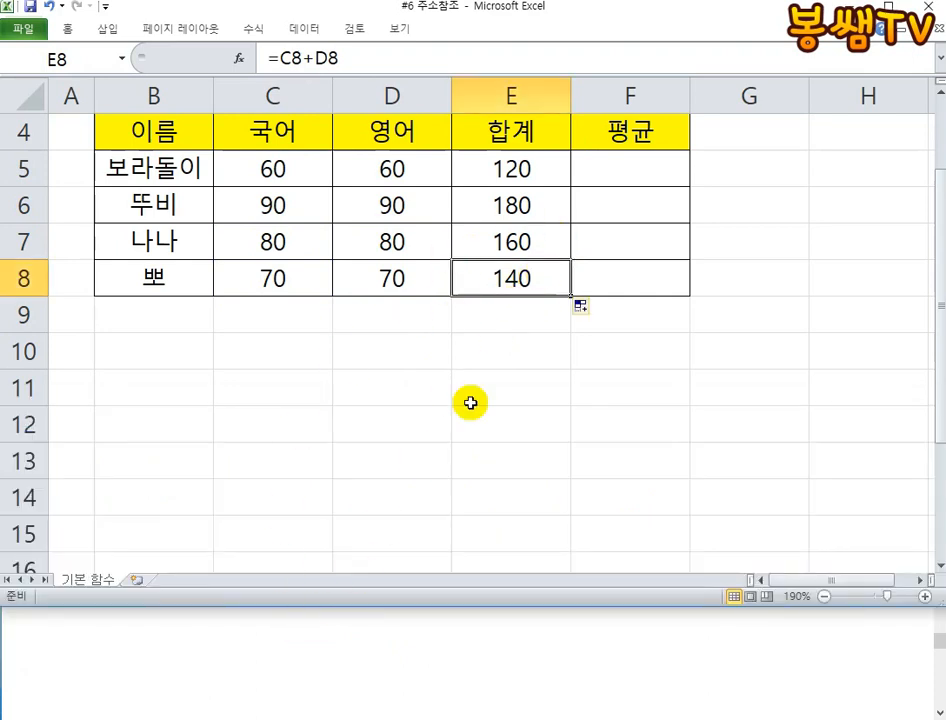
pyautogui.click(445, 647)
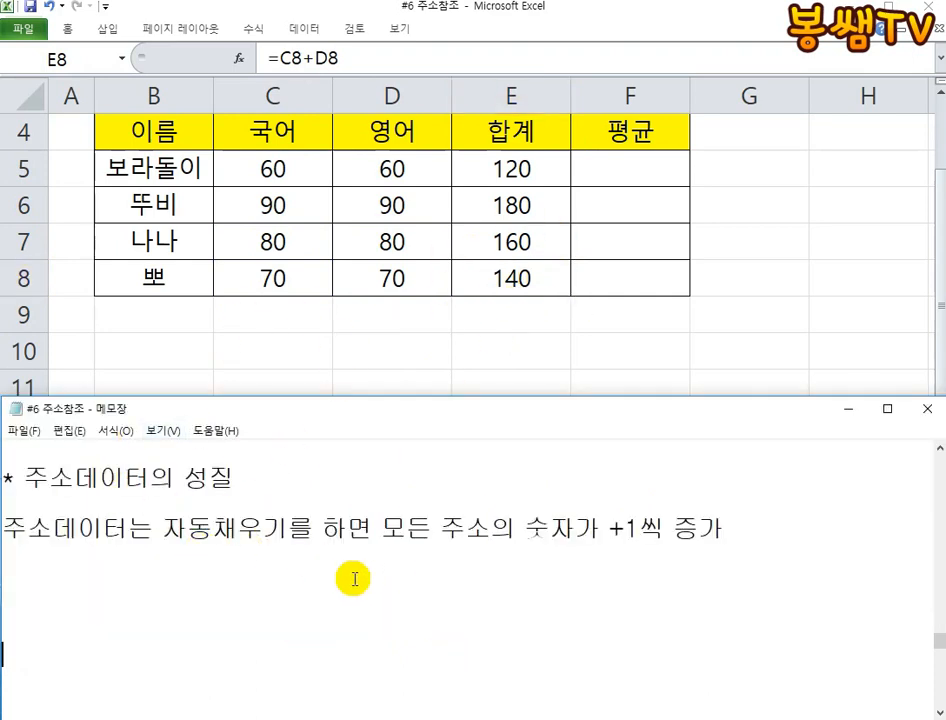
# - Find the =C5+D5 and =C6+D6 lines in Notepad and compare them by highlighting each in turn
pyautogui.scroll(3, 355, 578)
pyautogui.scroll(3, 353, 576)
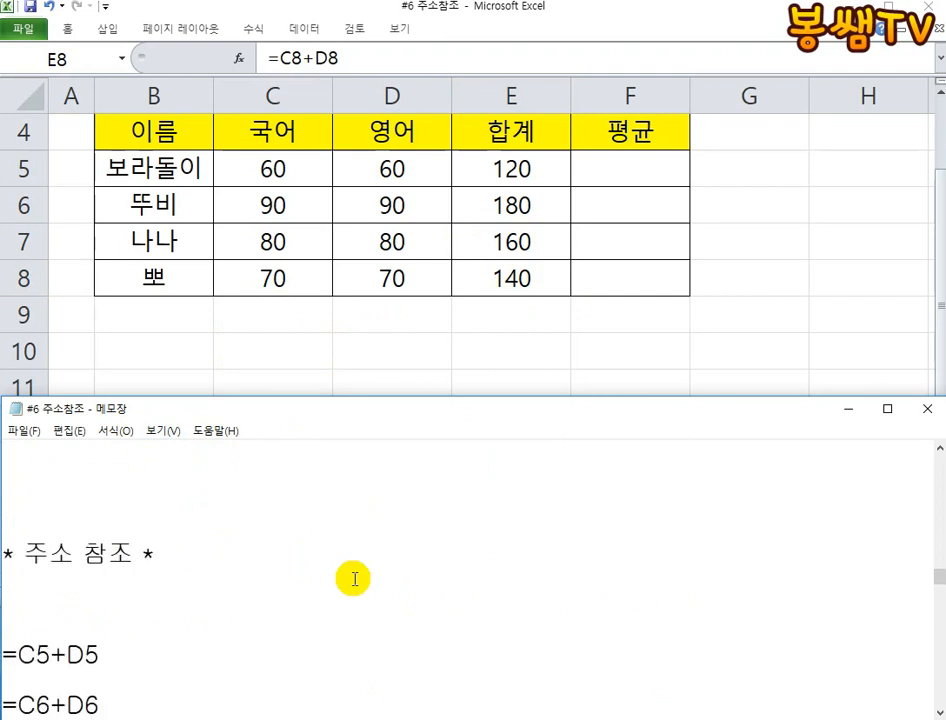
pyautogui.scroll(-2, 300, 560)
pyautogui.moveTo(103, 503); pyautogui.dragTo(87, 503)
pyautogui.click(116, 548)
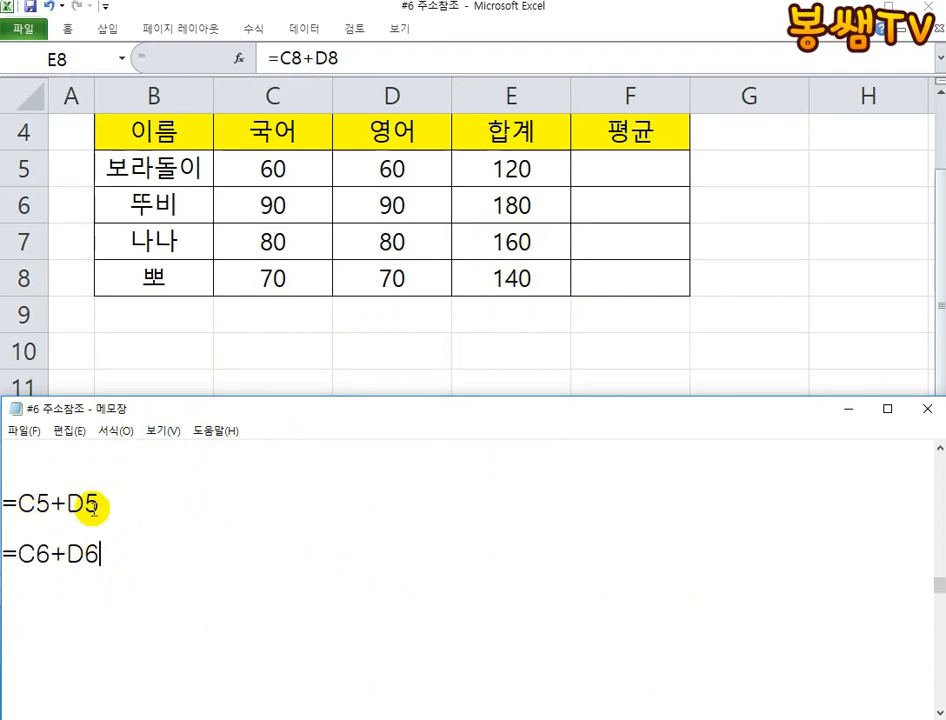
pyautogui.moveTo(120, 507); pyautogui.dragTo(3, 503)
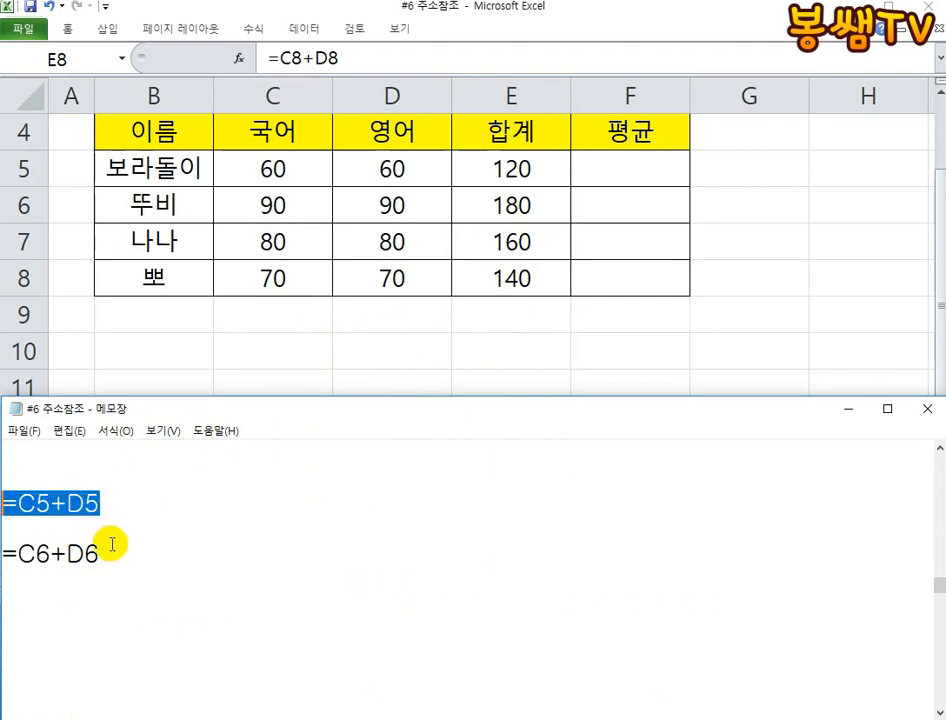
pyautogui.moveTo(110, 548); pyautogui.dragTo(21, 551)
pyautogui.click(105, 507)
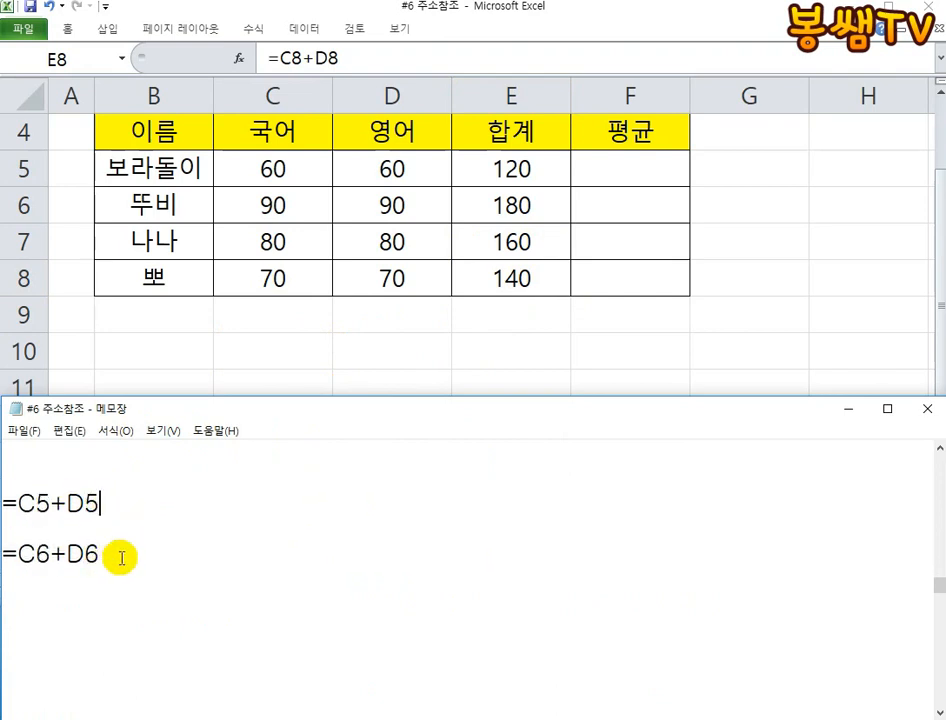
pyautogui.moveTo(8, 503); pyautogui.dragTo(100, 505)
pyautogui.moveTo(110, 553); pyautogui.dragTo(5, 553)
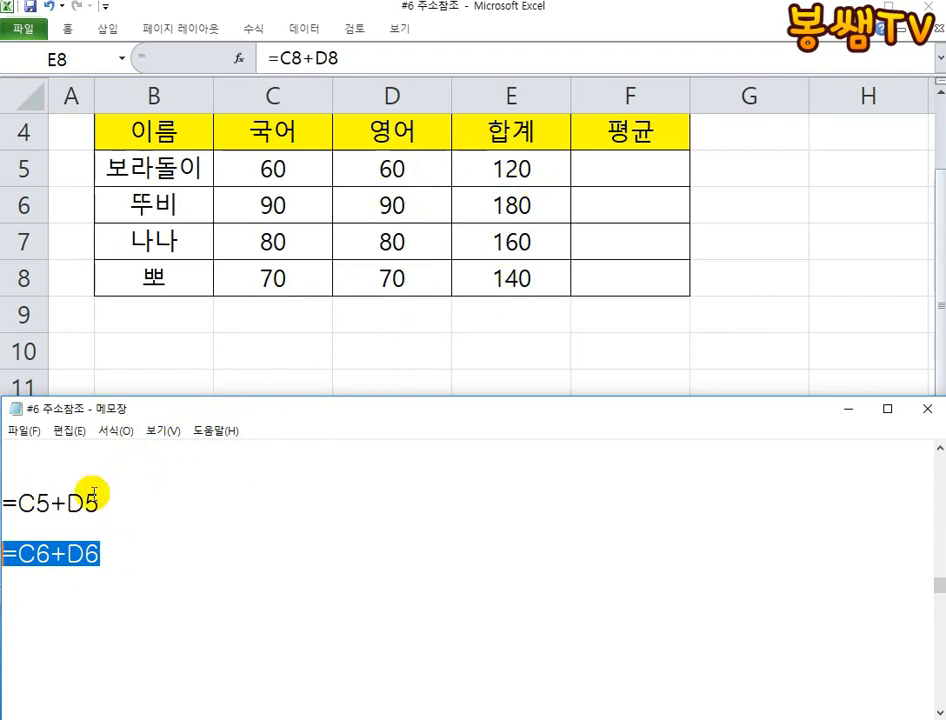
pyautogui.click(92, 550)
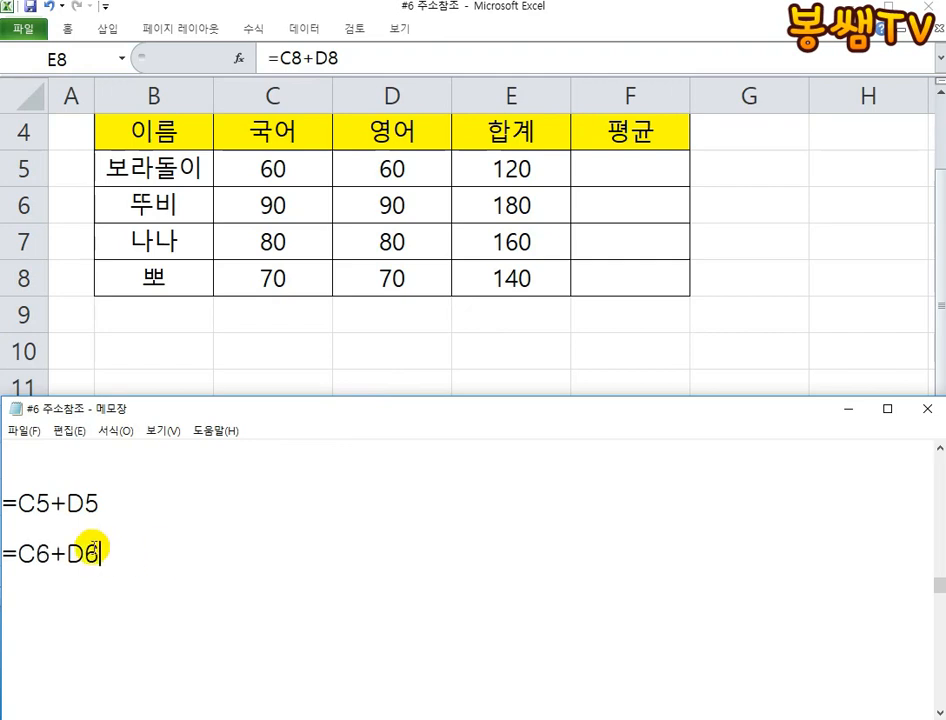
pyautogui.click(101, 505)
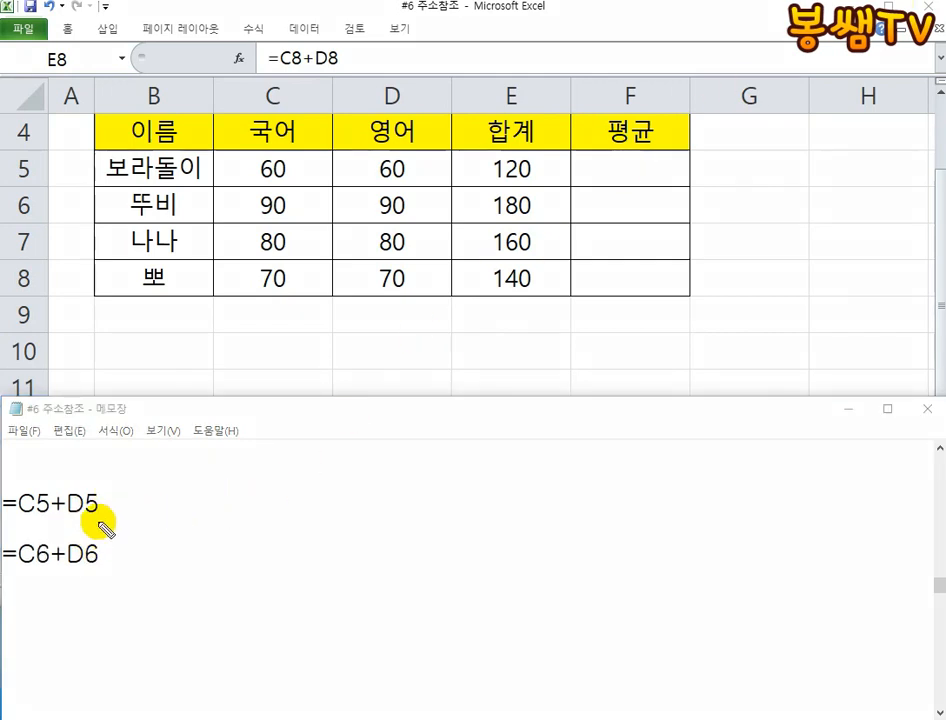
# - Mark the character-by-character match between the two Notepad formulas with a plus sign, arrow, strokes and circles, and clear the ink
pyautogui.moveTo(98, 521); pyautogui.dragTo(120, 521)
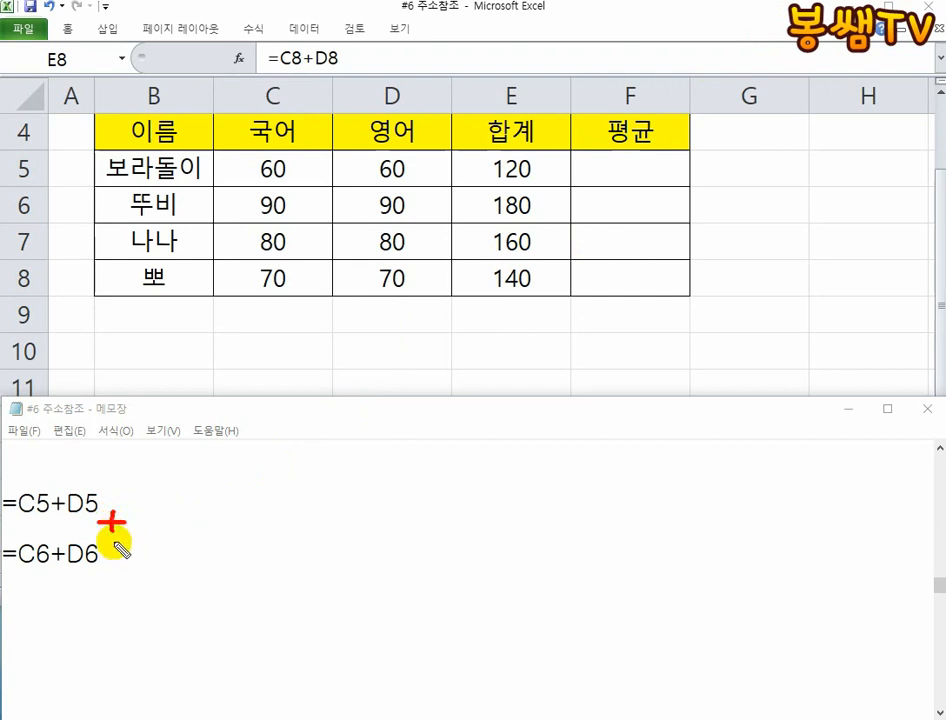
pyautogui.moveTo(112, 566)
pyautogui.mouseDown()
pyautogui.moveTo(127, 563)
pyautogui.moveTo(115, 575)
pyautogui.moveTo(2, 577)
pyautogui.mouseUp()
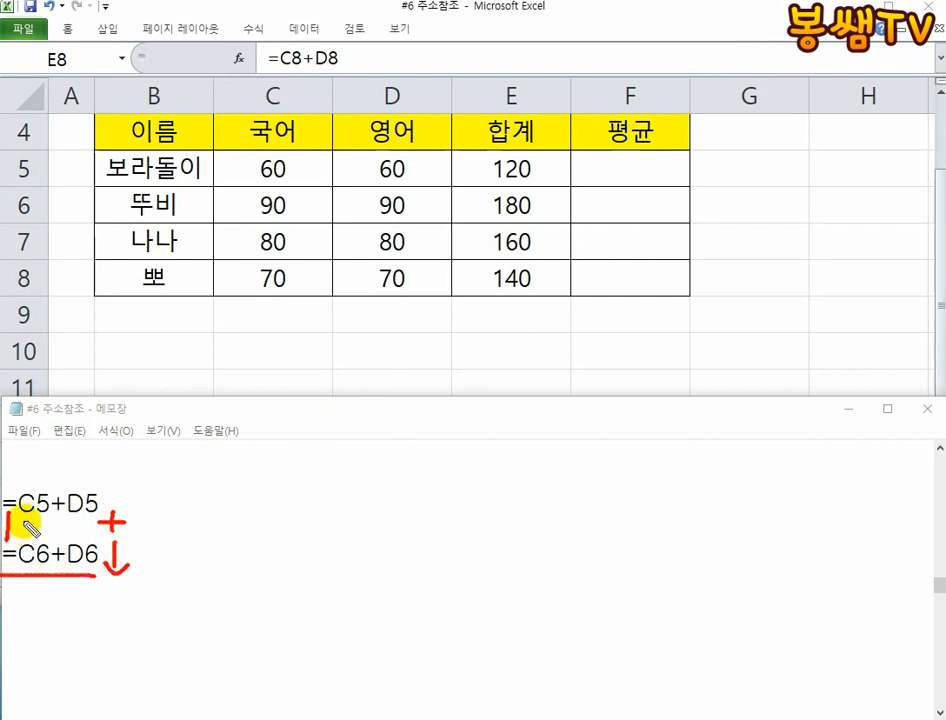
pyautogui.moveTo(23, 526); pyautogui.dragTo(23, 540)
pyautogui.moveTo(68, 516); pyautogui.dragTo(70, 540)
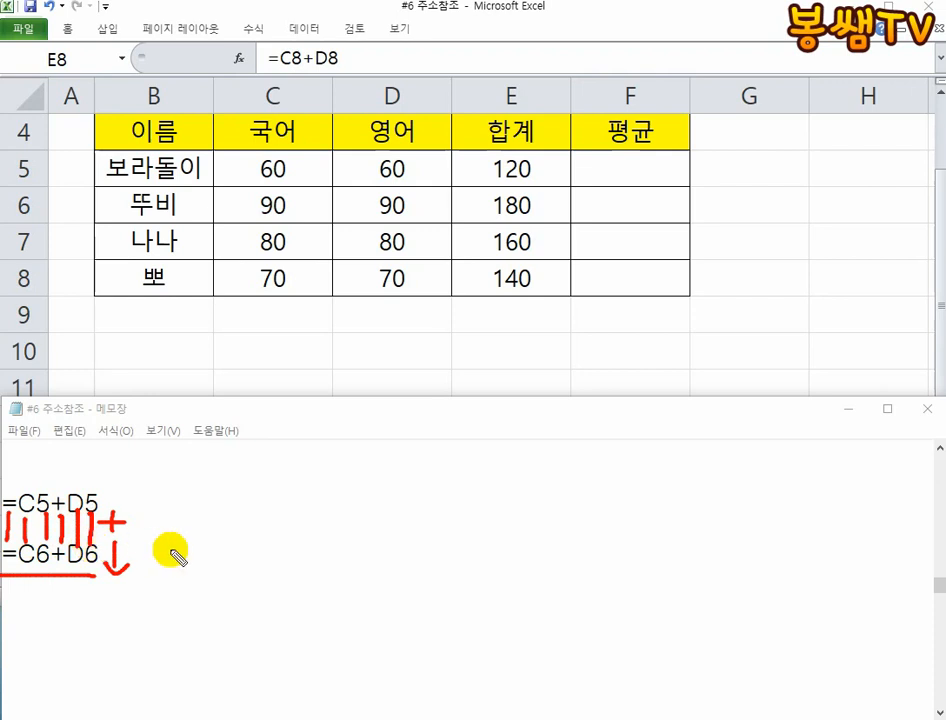
pyautogui.moveTo(94, 576); pyautogui.dragTo(23, 578)
pyautogui.moveTo(95, 524)
pyautogui.mouseDown()
pyautogui.moveTo(116, 540)
pyautogui.moveTo(74, 574)
pyautogui.moveTo(11, 560)
pyautogui.moveTo(52, 522)
pyautogui.moveTo(118, 575)
pyautogui.mouseUp()
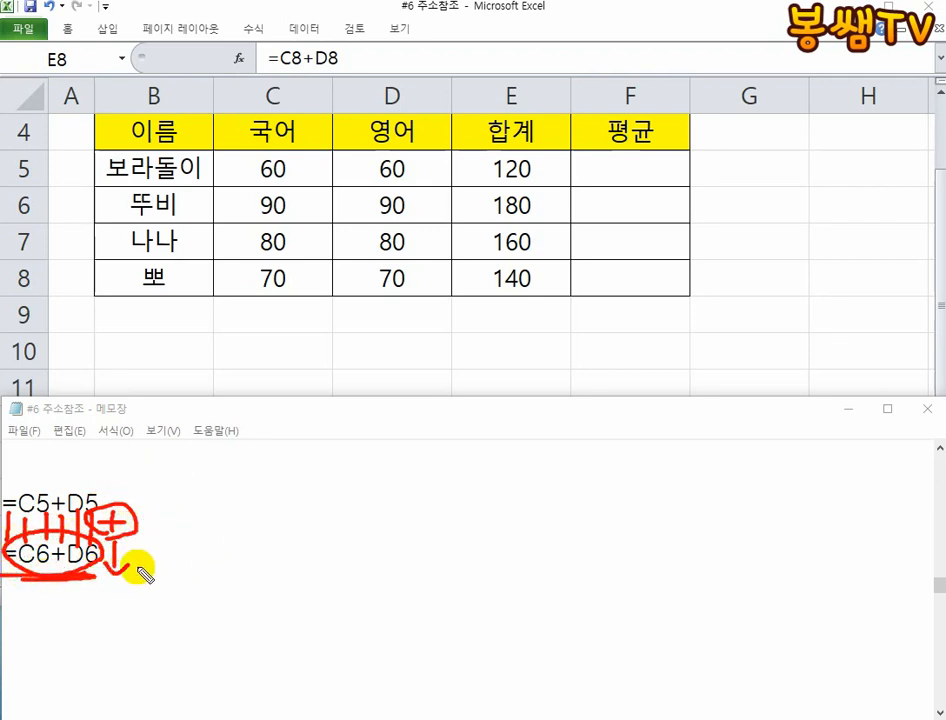
pyautogui.press('Escape')
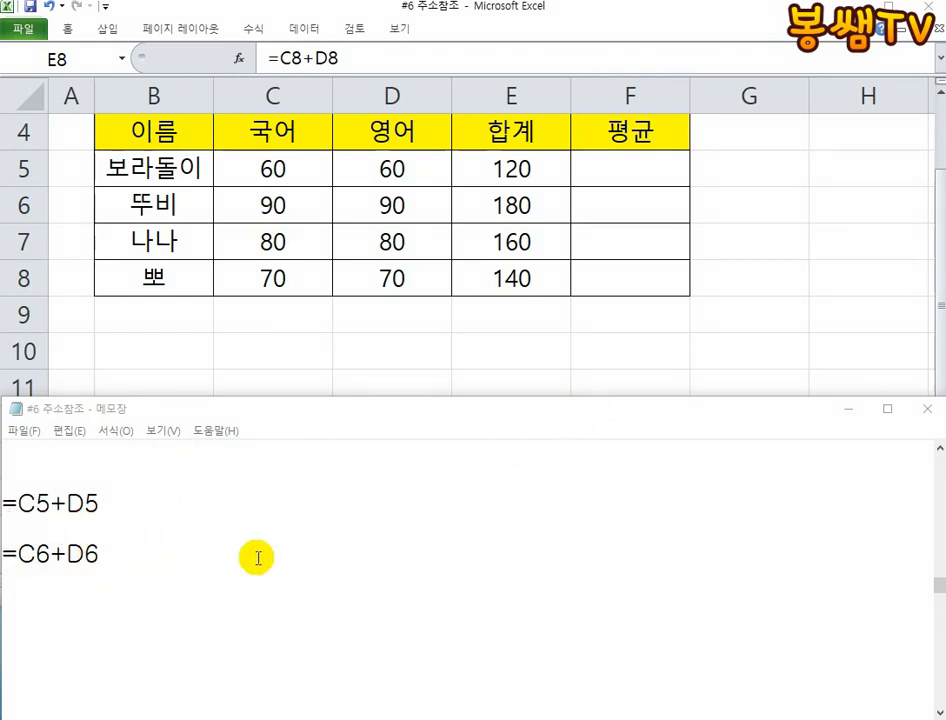
# - Switch to Excel and clear the totals in cells E6 to E8
pyautogui.hotkey('alt', 'Tab')
pyautogui.moveTo(545, 210); pyautogui.dragTo(528, 280)
pyautogui.press('Delete')
# - Examine the E5 formula, copy cell E5 into E6, and inspect the references in the pasted formula
pyautogui.click(510, 166)
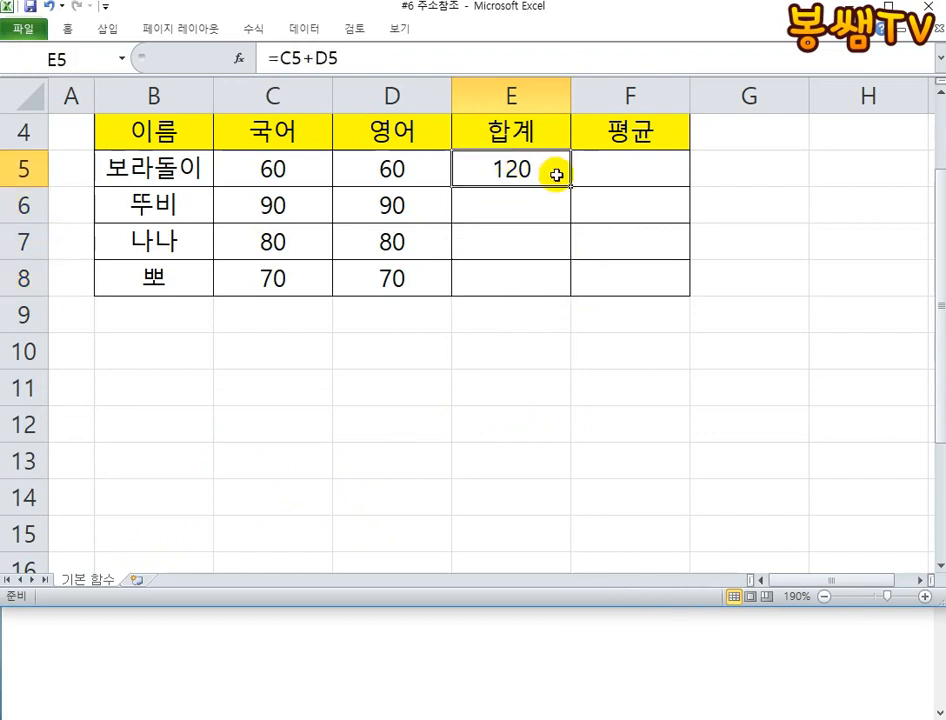
pyautogui.doubleClick(555, 172)
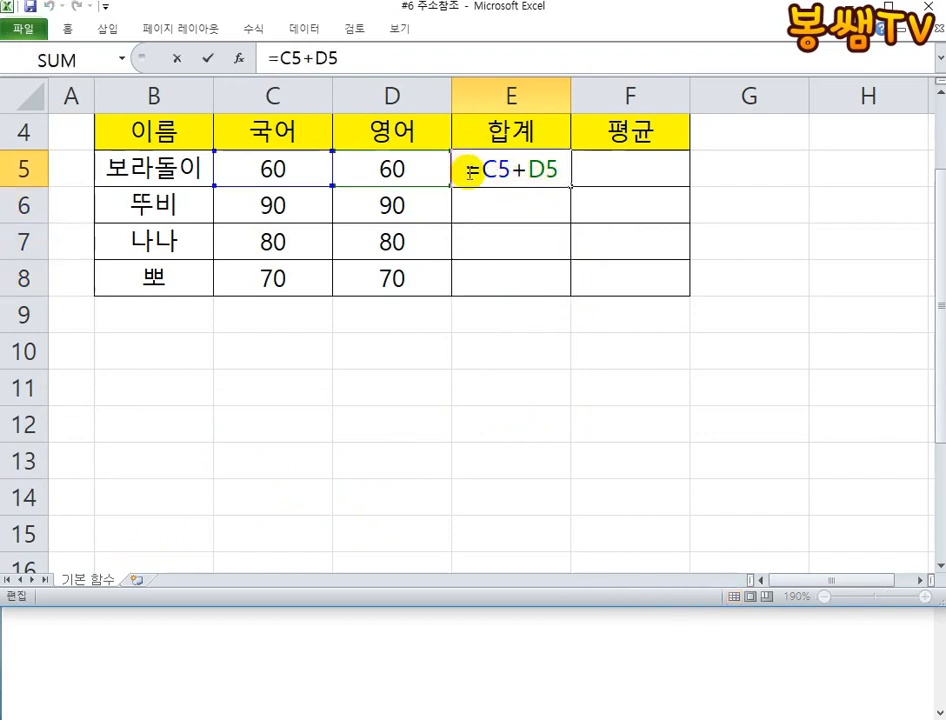
pyautogui.press('Escape')
pyautogui.hotkey('ctrl', 'c')
pyautogui.click(555, 205)
pyautogui.hotkey('ctrl', 'v')
pyautogui.doubleClick(562, 203)
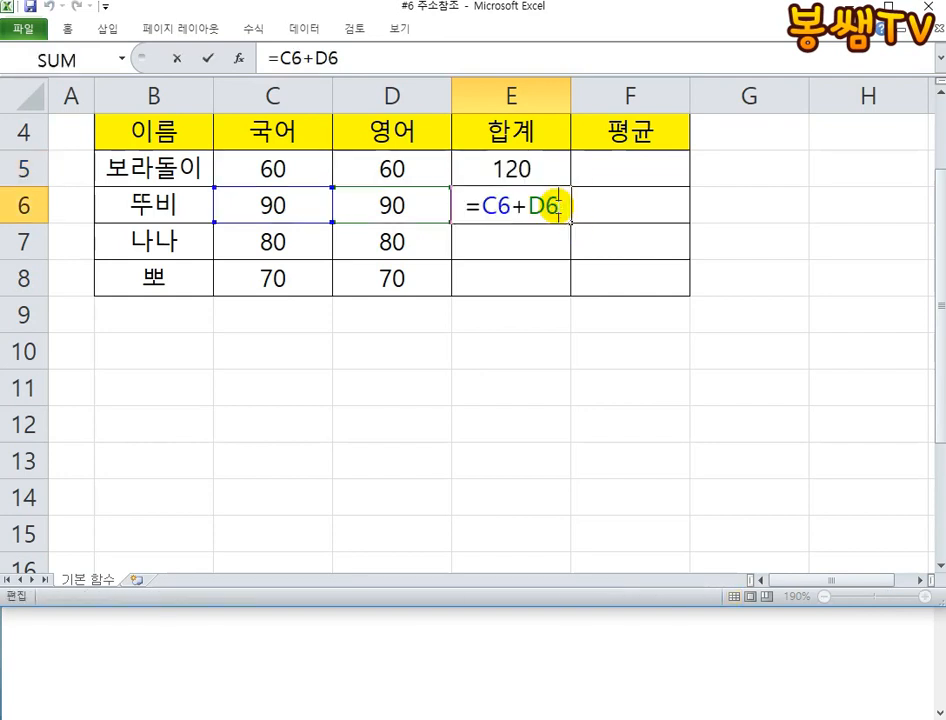
pyautogui.press('Escape')
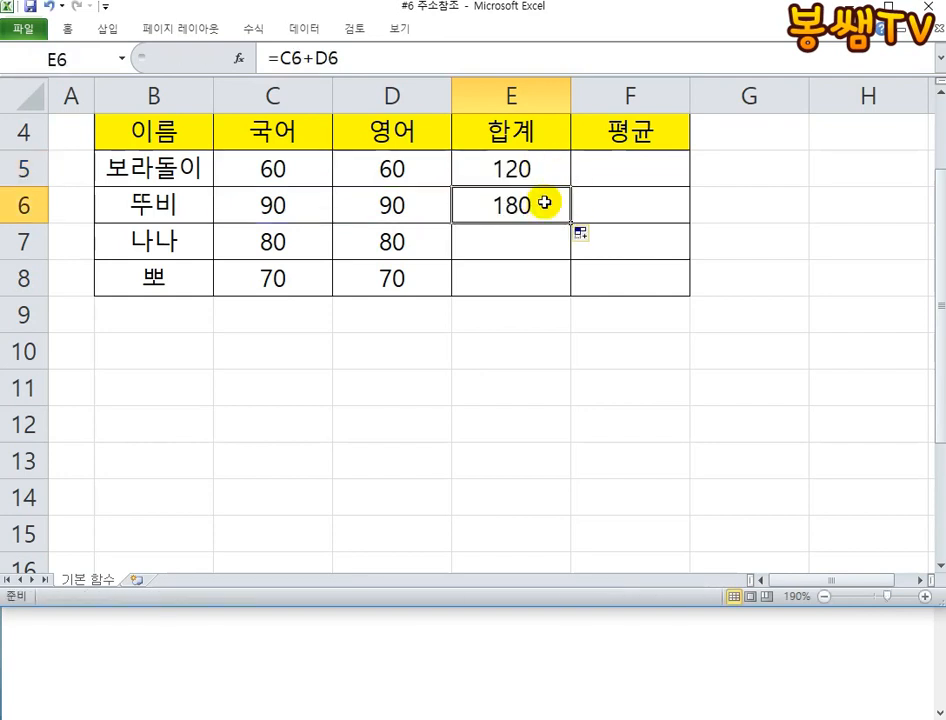
# - Clear cell E6 and rebuild its total by picking the two score cells, as =C6+D6
pyautogui.press('Delete')
pyautogui.write('=')
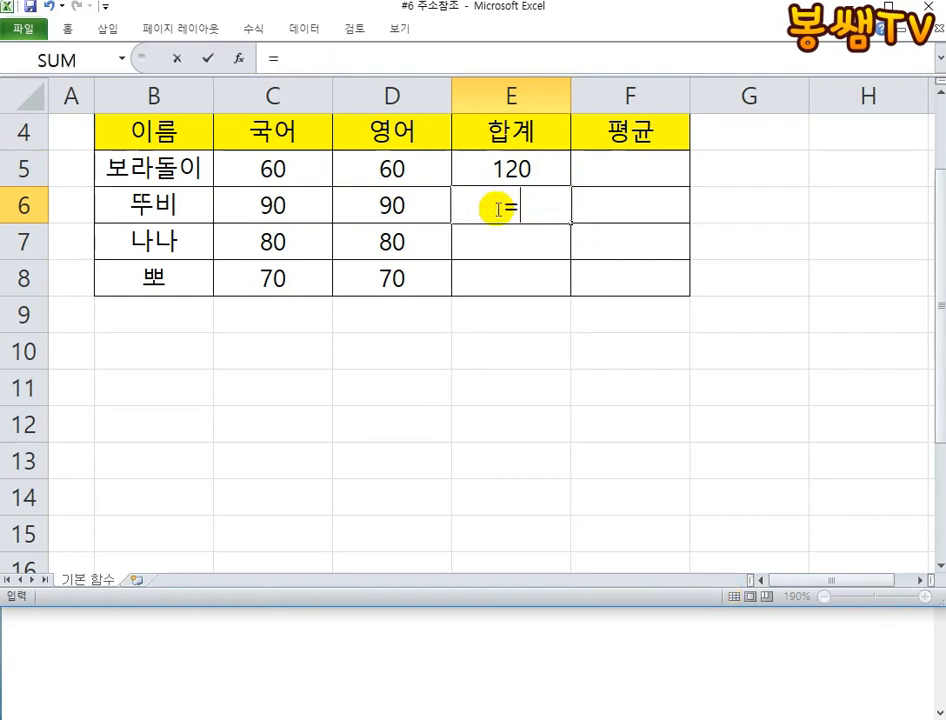
pyautogui.click(289, 169)
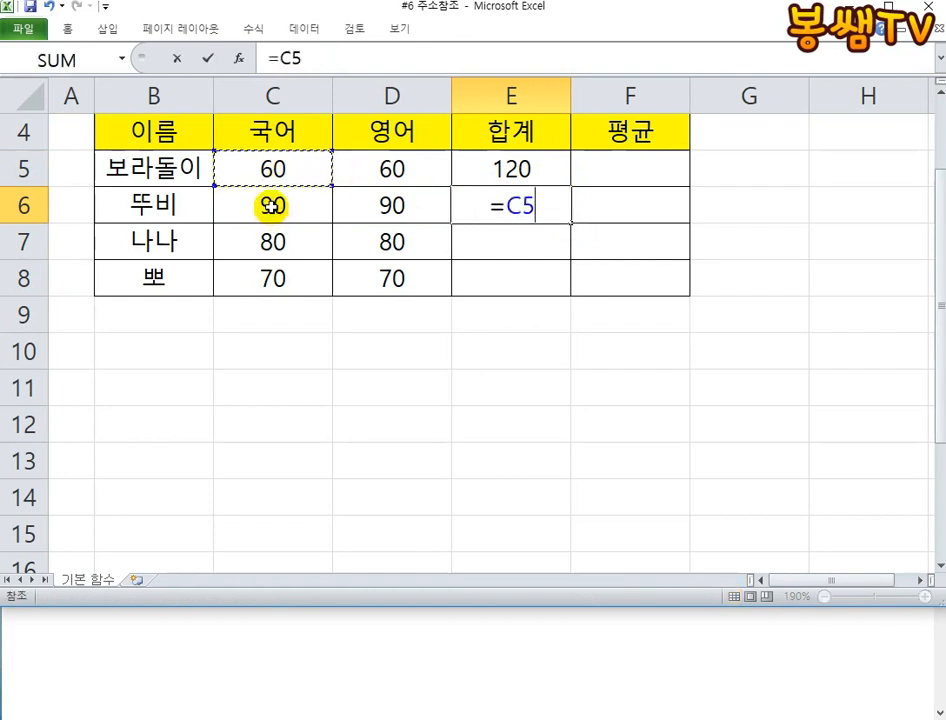
pyautogui.click(281, 205)
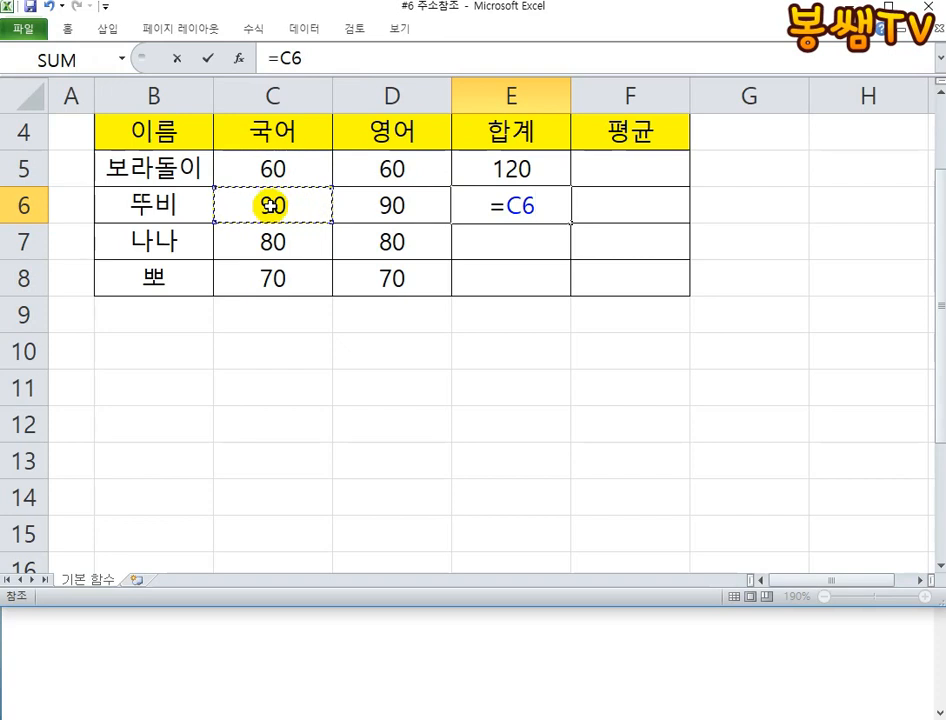
pyautogui.write('+')
pyautogui.click(396, 205)
pyautogui.press('Return')
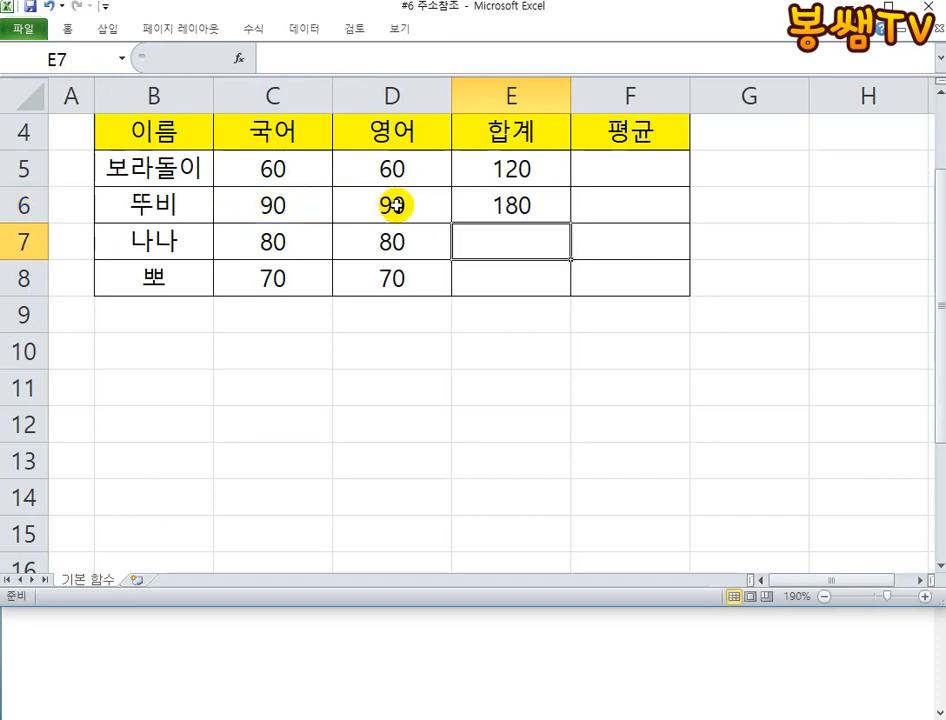
# - Compare the cell references in the E6 and E5 formulas by opening each one in turn
pyautogui.doubleClick(530, 207)
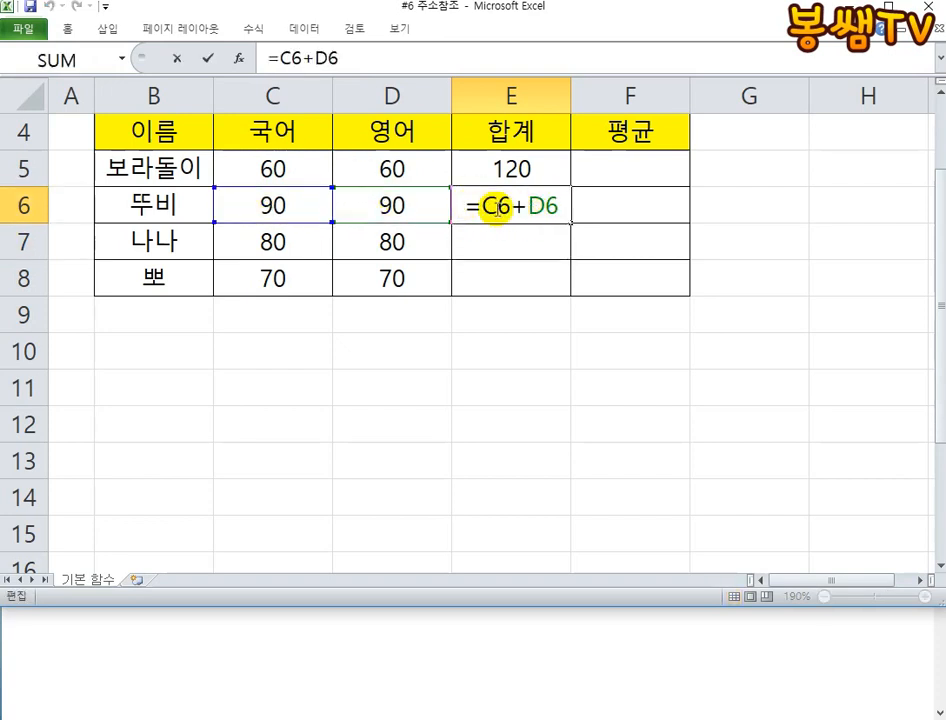
pyautogui.doubleClick(540, 170)
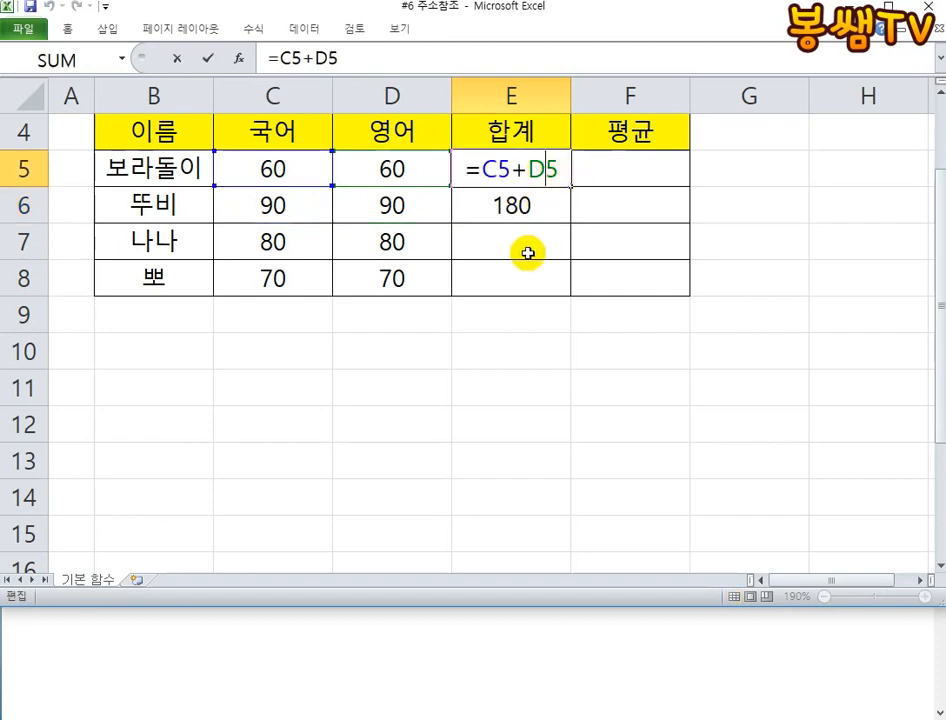
pyautogui.doubleClick(541, 205)
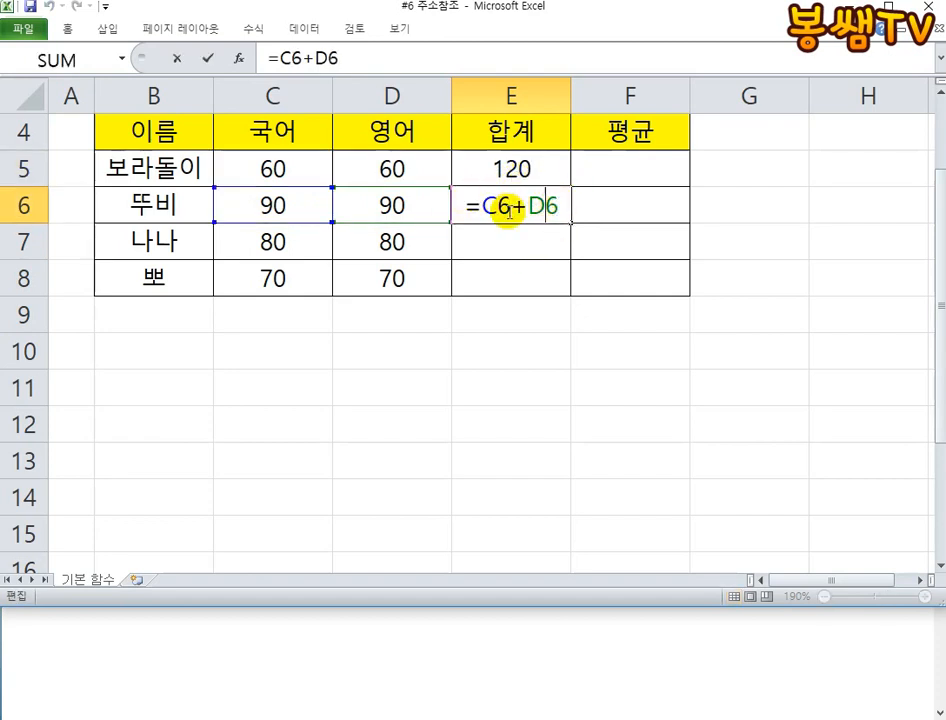
pyautogui.press('Escape')
# - Clear E6, then autofill the E5 total down to E8 and inspect the formula in E8
pyautogui.press('Delete')
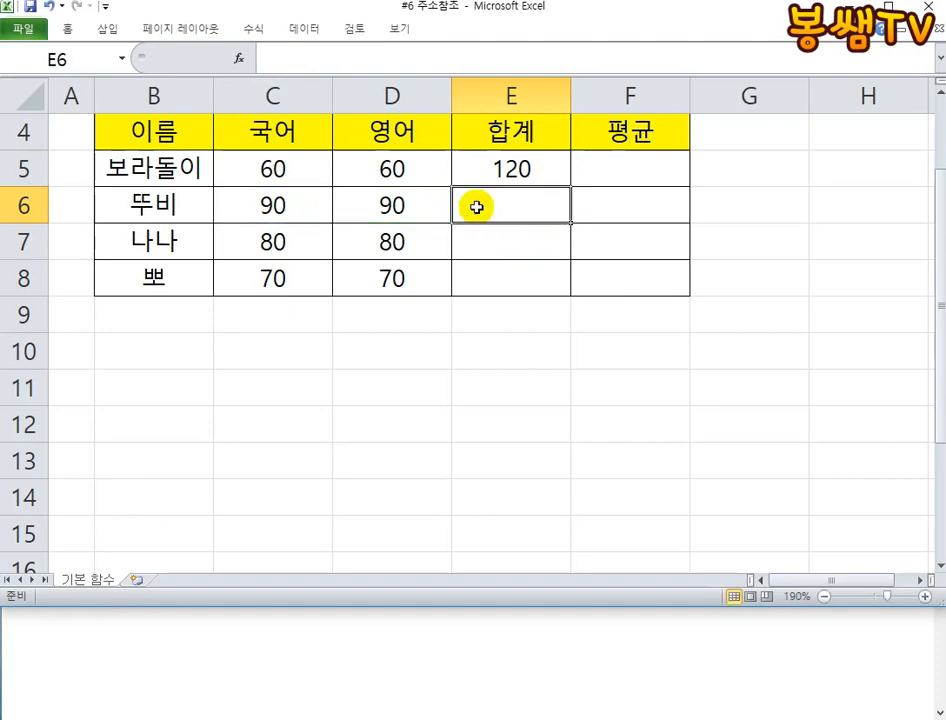
pyautogui.click(531, 169)
pyautogui.moveTo(568, 187); pyautogui.dragTo(564, 290)
pyautogui.click(540, 282)
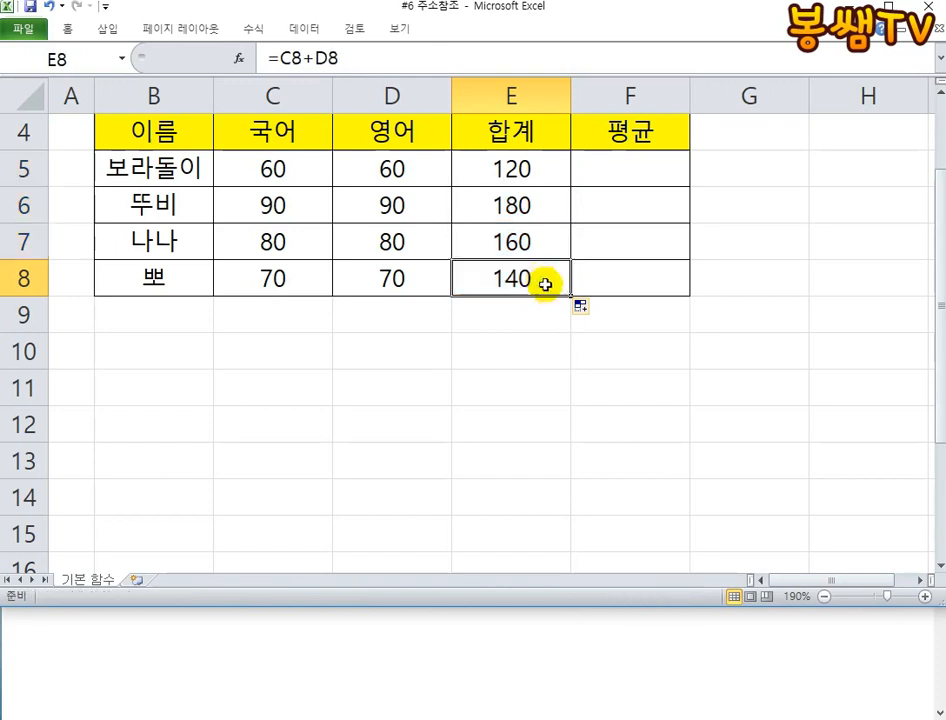
pyautogui.doubleClick(542, 283)
pyautogui.press('Escape')
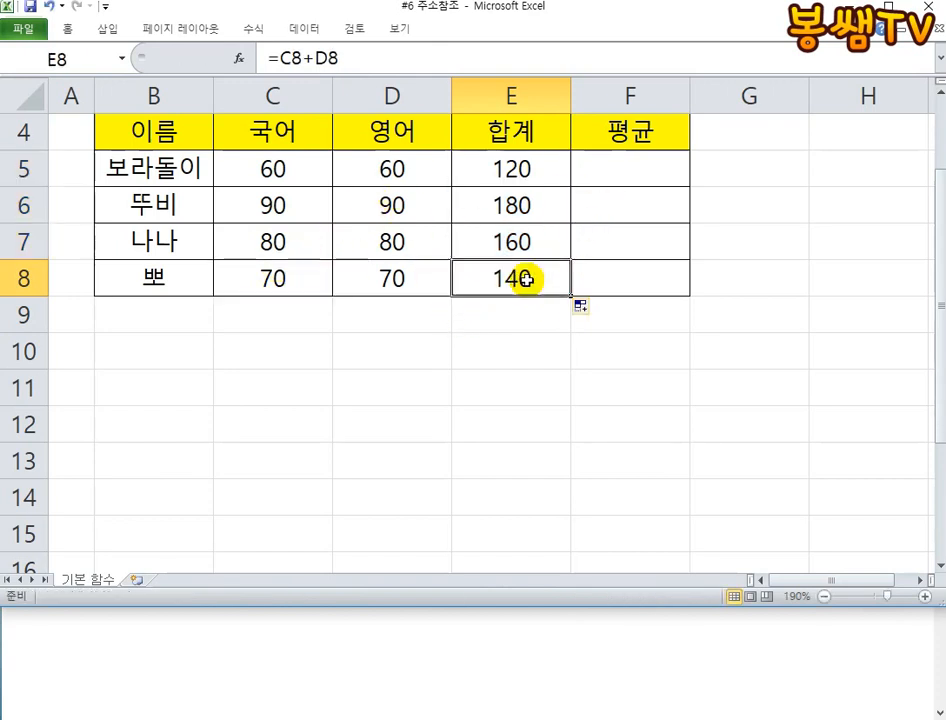
# - Switch to Notepad and find the 주소데이터의 성질 rule about address numbers when autofilling
pyautogui.click(403, 636)
pyautogui.scroll(-2, 230, 580)
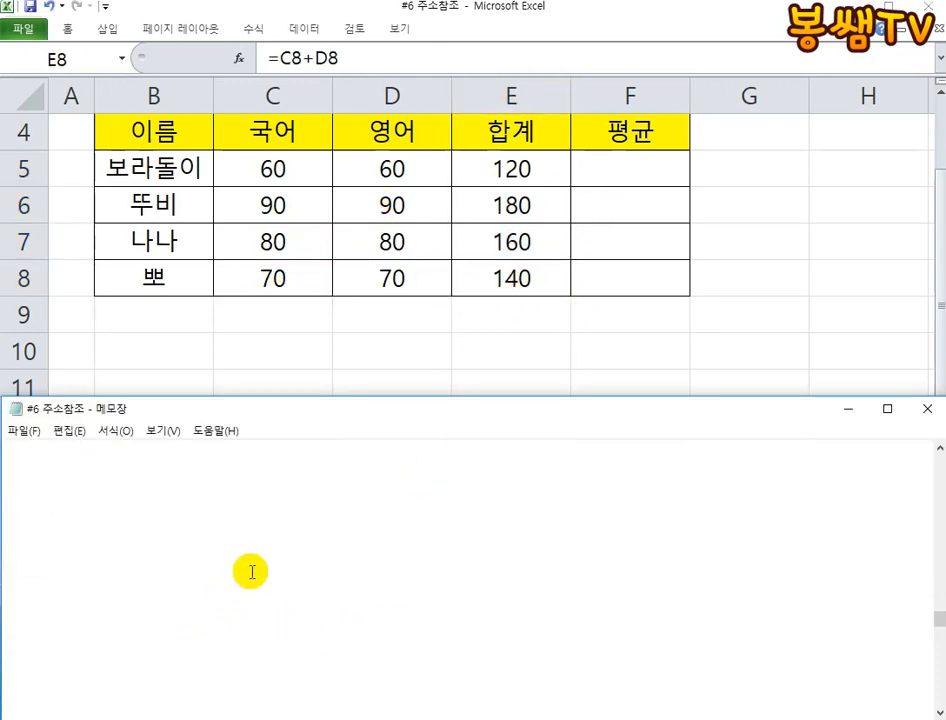
pyautogui.scroll(2, 248, 572)
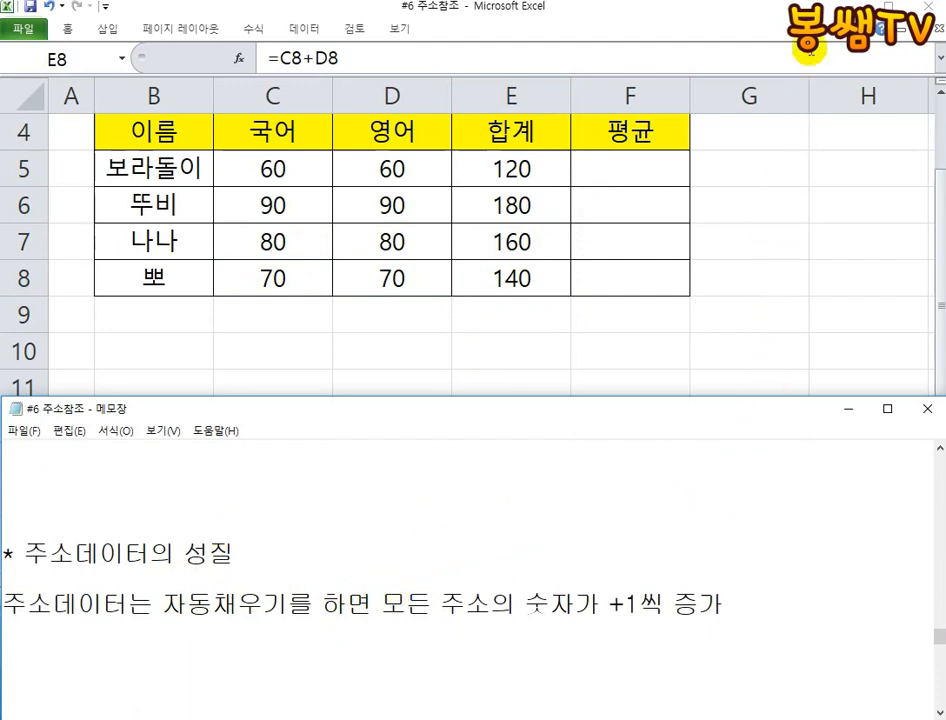
pyautogui.click(840, 1)
pyautogui.click(509, 541)
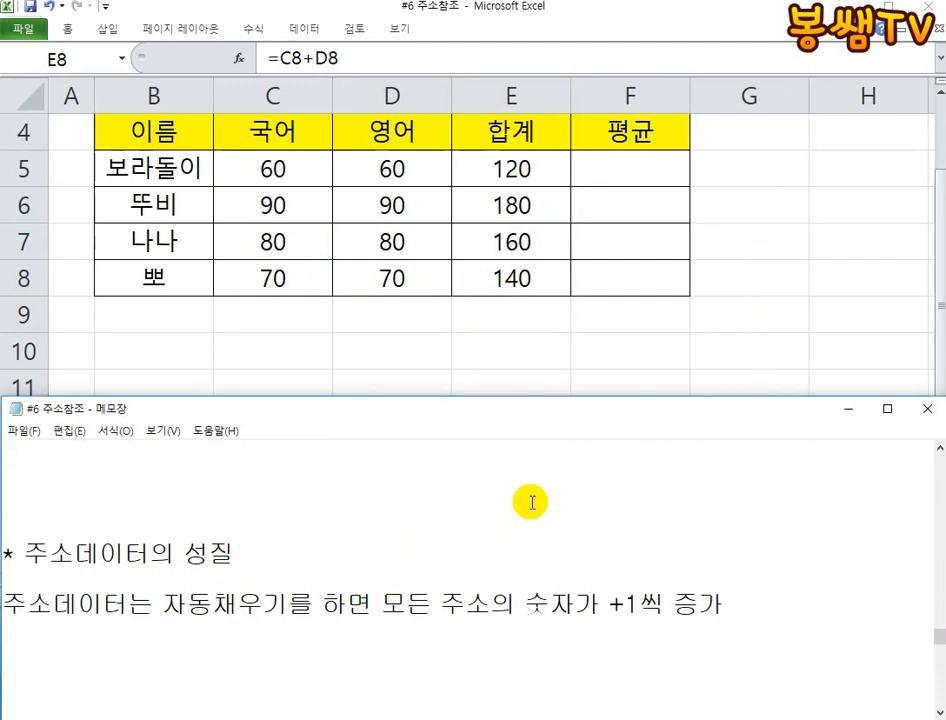
pyautogui.click(535, 231)
pyautogui.click(323, 627)
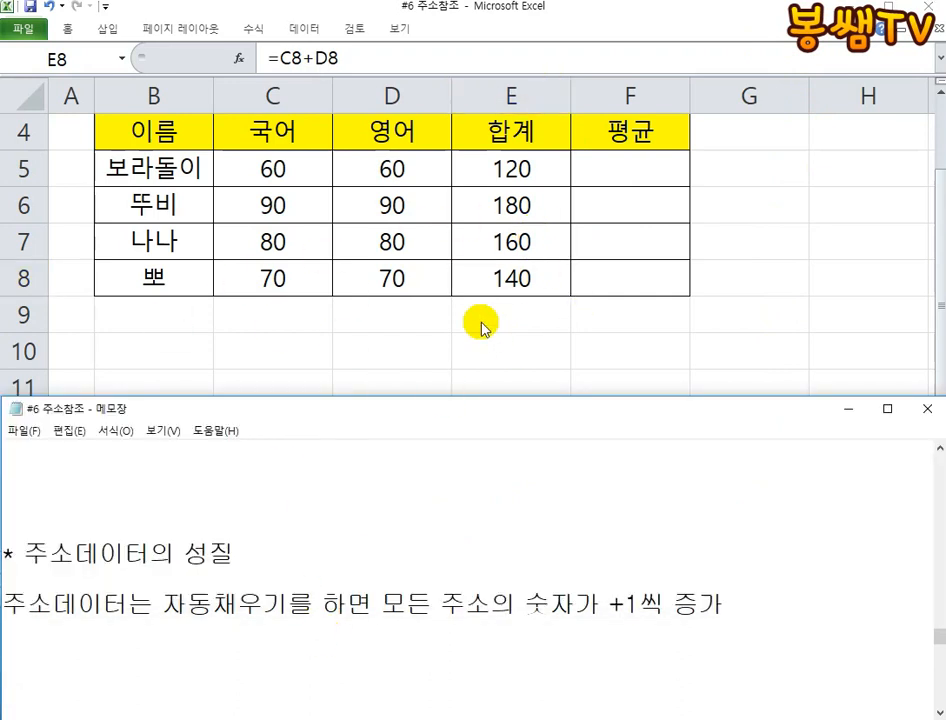
# - Switch to Excel, clear the totals in E6 to E8, and open the E5 formula for editing
pyautogui.moveTo(538, 195); pyautogui.dragTo(534, 264)
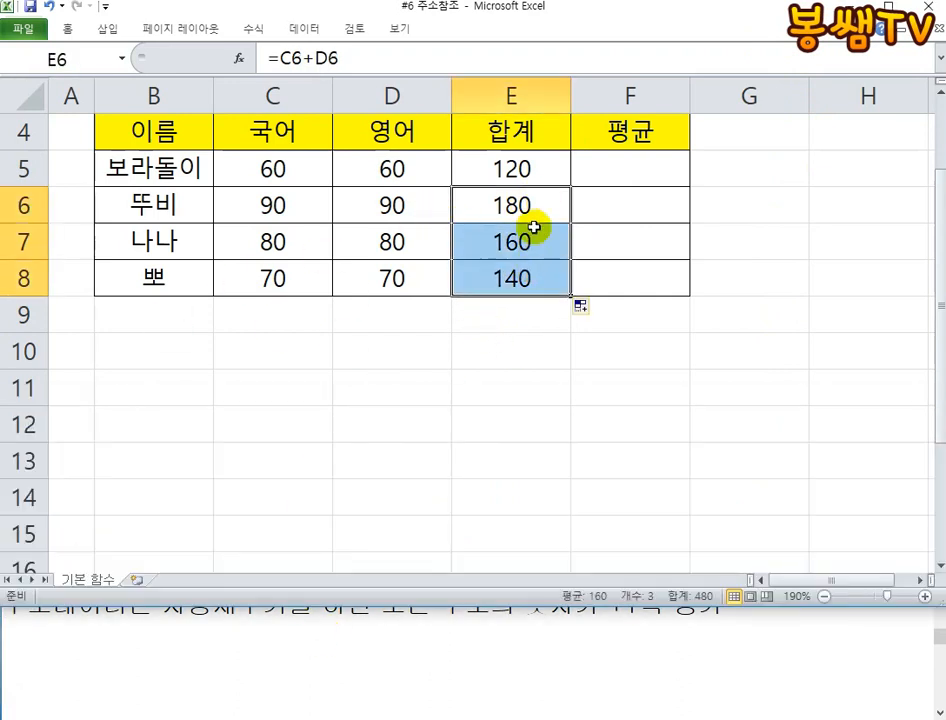
pyautogui.press('Delete')
pyautogui.doubleClick(534, 167)
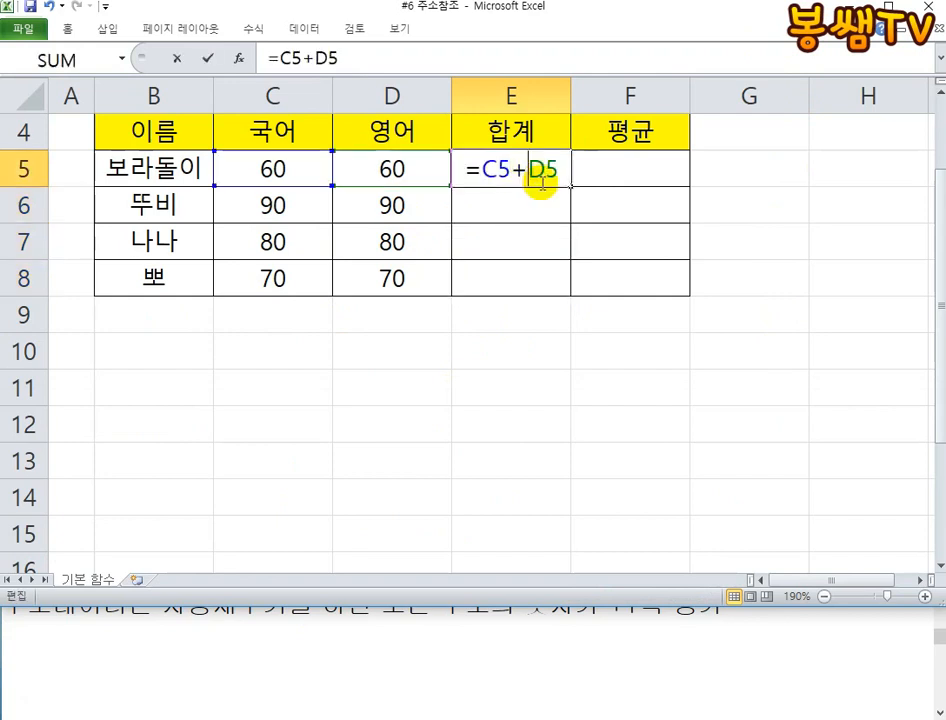
# - With the pen, mark a plus at E5's fill handle, write 6 under each formula row number, strike column C and row 6, and circle D6
pyautogui.click(910, 2)
pyautogui.moveTo(564, 188)
pyautogui.mouseDown()
pyautogui.moveTo(586, 188)
pyautogui.moveTo(570, 191)
pyautogui.moveTo(569, 224)
pyautogui.mouseUp()
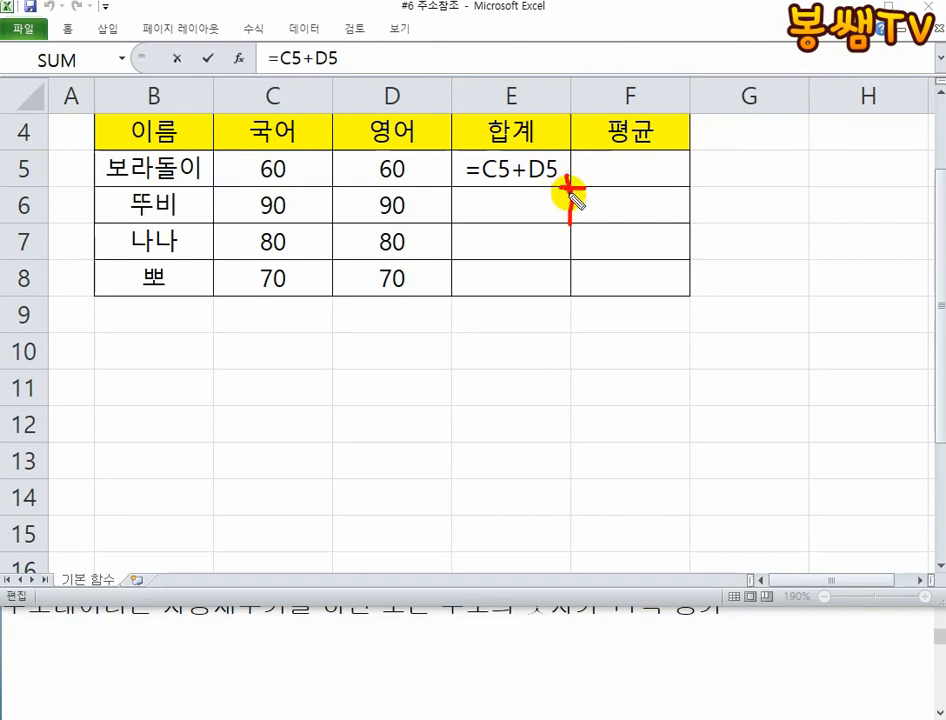
pyautogui.moveTo(507, 189); pyautogui.dragTo(518, 225)
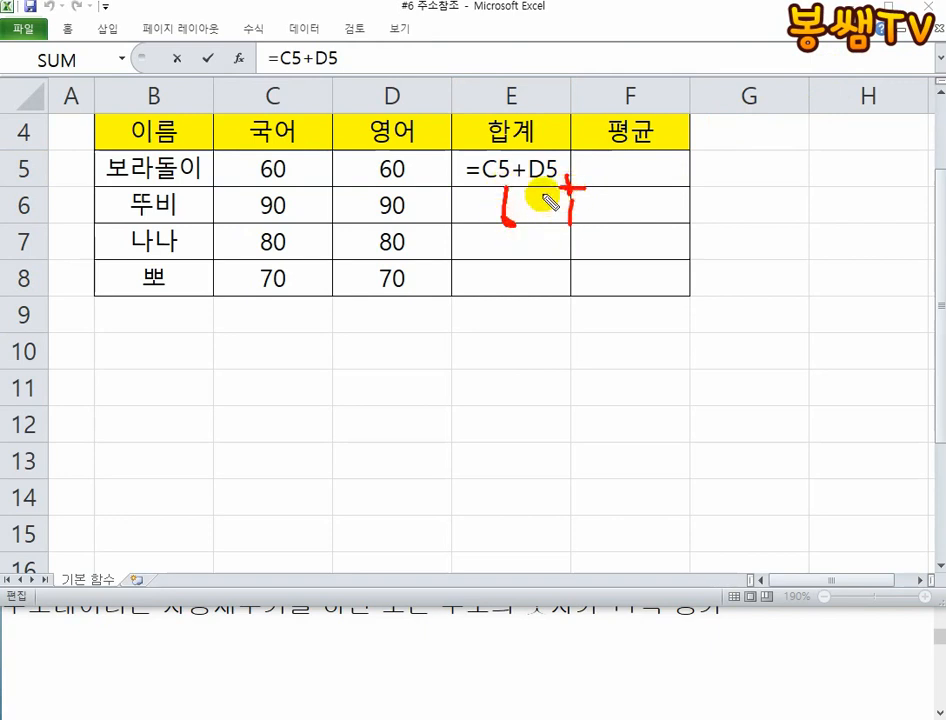
pyautogui.moveTo(556, 192); pyautogui.dragTo(548, 214)
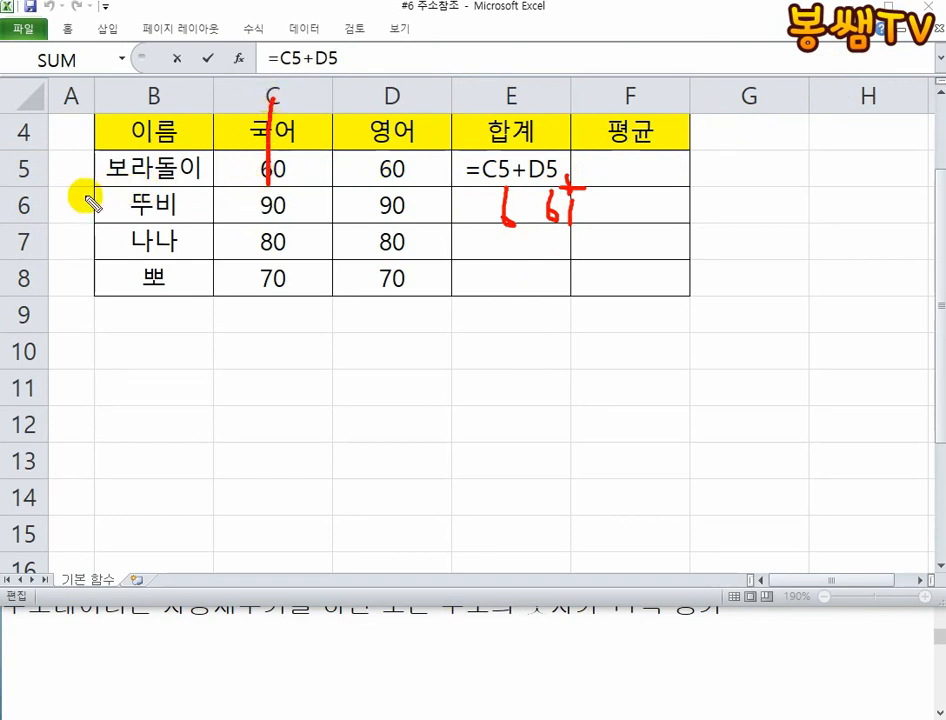
pyautogui.moveTo(60, 207)
pyautogui.mouseDown()
pyautogui.moveTo(230, 209)
pyautogui.moveTo(340, 234)
pyautogui.moveTo(433, 196)
pyautogui.moveTo(405, 238)
pyautogui.mouseUp()
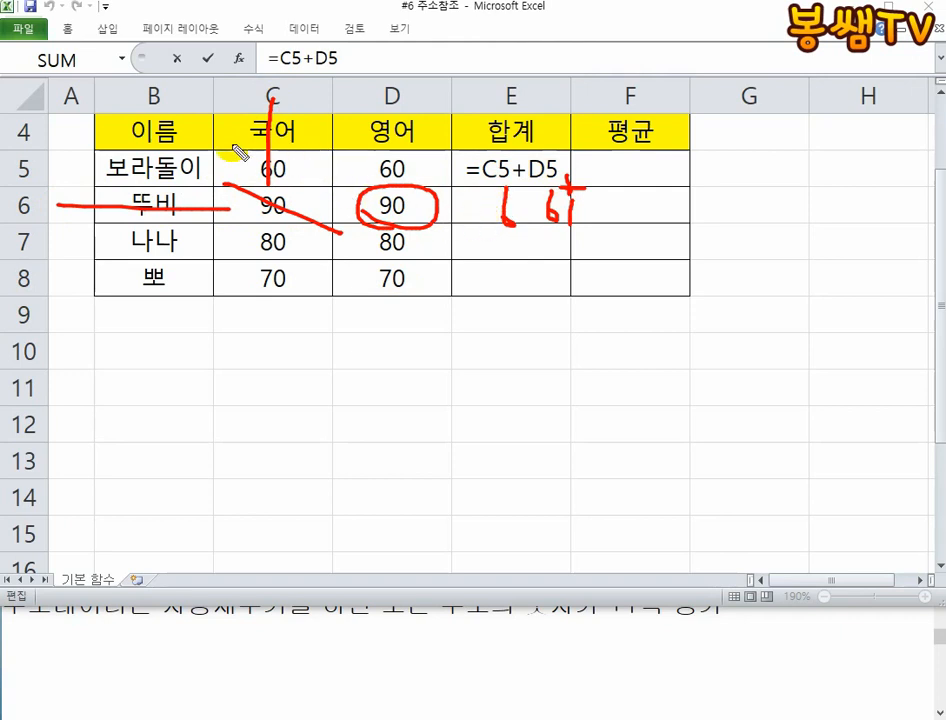
# - Box C5 and D5 in ink, draw arrows down to C6 and D6 and another toward E6, and clear the ink
pyautogui.moveTo(232, 150)
pyautogui.mouseDown()
pyautogui.moveTo(327, 184)
pyautogui.moveTo(296, 152)
pyautogui.moveTo(240, 148)
pyautogui.mouseUp()
pyautogui.moveTo(352, 158)
pyautogui.mouseDown()
pyautogui.moveTo(352, 176)
pyautogui.moveTo(367, 152)
pyautogui.mouseUp()
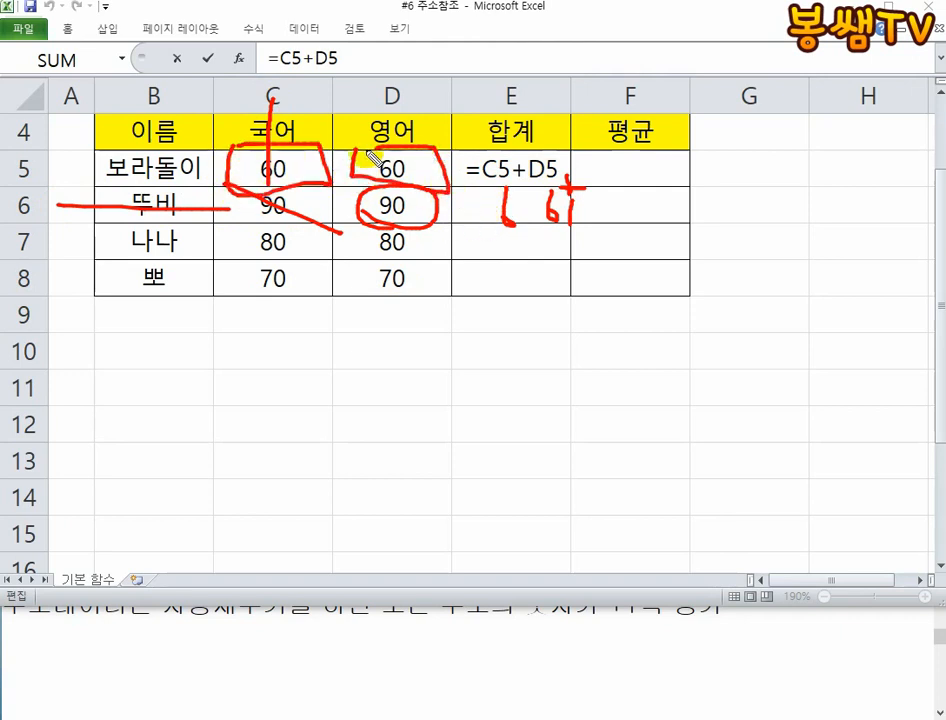
pyautogui.moveTo(296, 166); pyautogui.dragTo(290, 215)
pyautogui.moveTo(275, 206)
pyautogui.mouseDown()
pyautogui.moveTo(293, 222)
pyautogui.moveTo(325, 207)
pyautogui.mouseUp()
pyautogui.moveTo(424, 170)
pyautogui.mouseDown()
pyautogui.moveTo(431, 203)
pyautogui.moveTo(447, 210)
pyautogui.mouseUp()
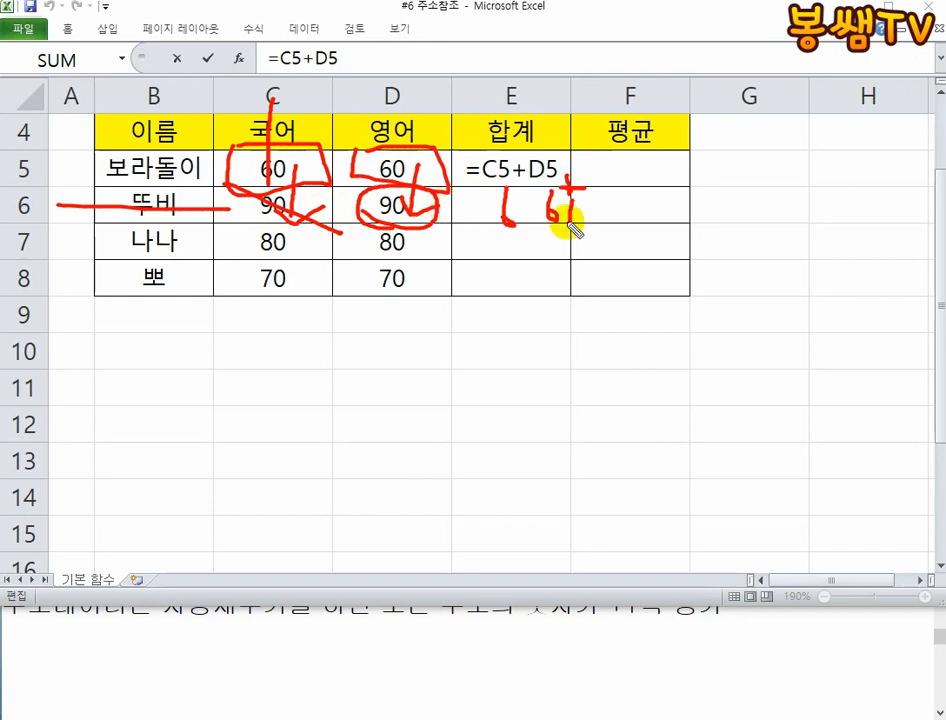
pyautogui.moveTo(662, 209); pyautogui.dragTo(578, 208)
pyautogui.moveTo(578, 208); pyautogui.dragTo(605, 228)
pyautogui.click(253, 160)
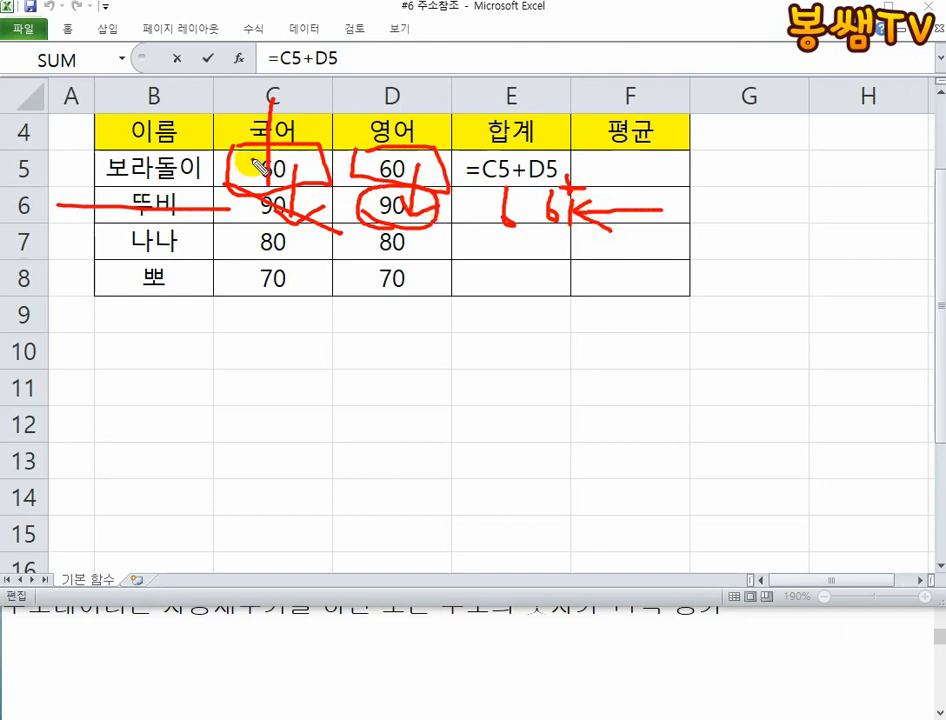
pyautogui.click(391, 171)
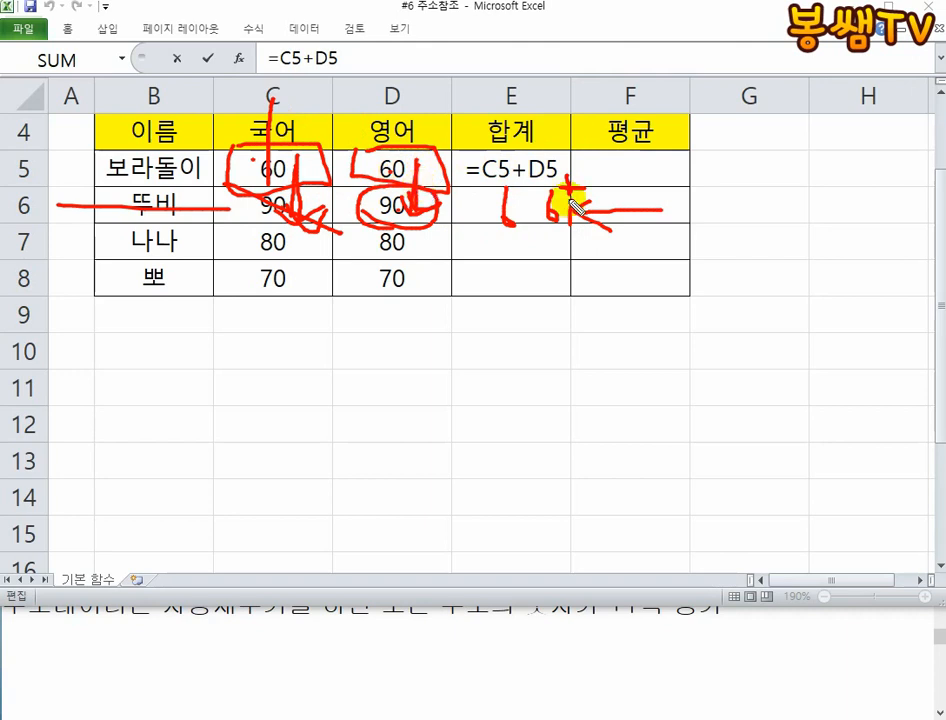
pyautogui.press('Escape')
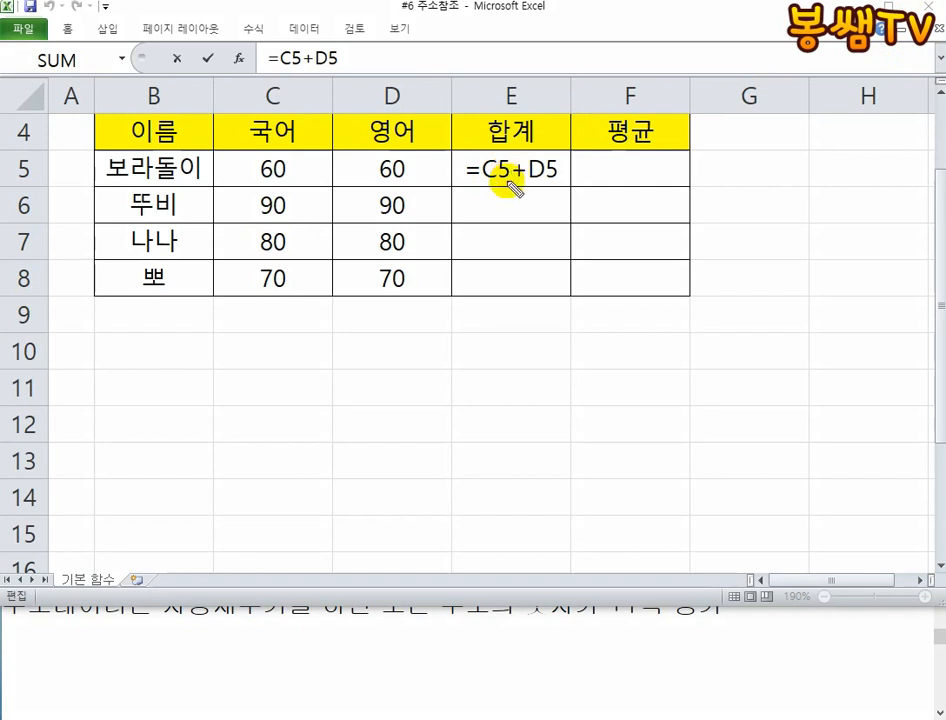
# - Handwrite C6 and D6 under the E5 formula, underline both, and draw downward arrows from C5 and D5 to the cells below
pyautogui.moveTo(506, 188)
pyautogui.mouseDown()
pyautogui.moveTo(516, 212)
pyautogui.moveTo(566, 218)
pyautogui.mouseUp()
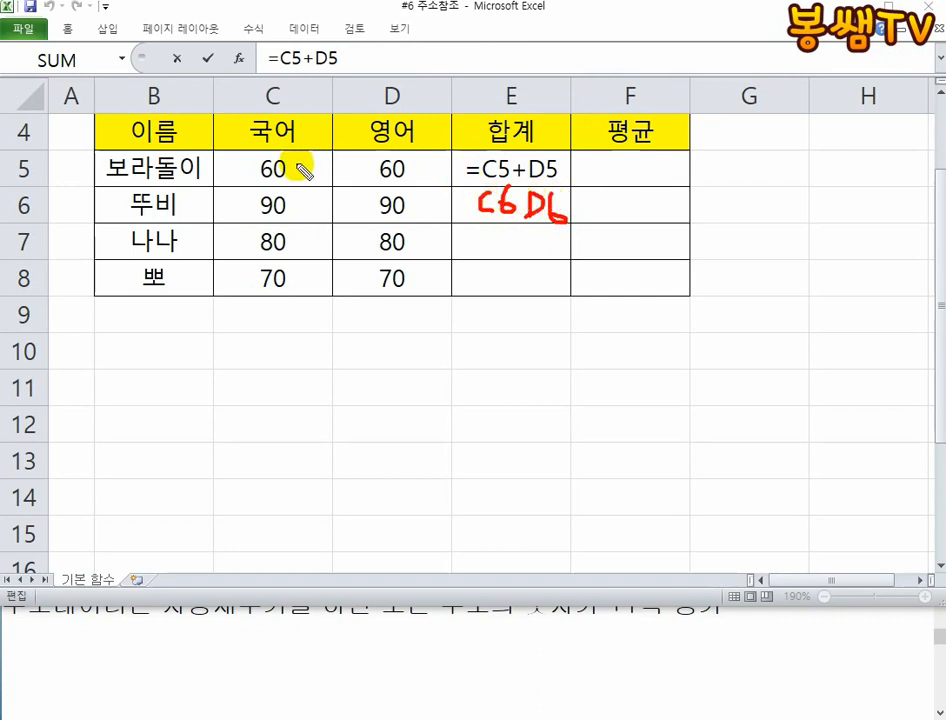
pyautogui.moveTo(298, 182)
pyautogui.mouseDown()
pyautogui.moveTo(298, 211)
pyautogui.moveTo(318, 186)
pyautogui.mouseUp()
pyautogui.moveTo(416, 172)
pyautogui.mouseDown()
pyautogui.moveTo(416, 210)
pyautogui.moveTo(433, 198)
pyautogui.mouseUp()
pyautogui.moveTo(517, 225); pyautogui.dragTo(481, 225)
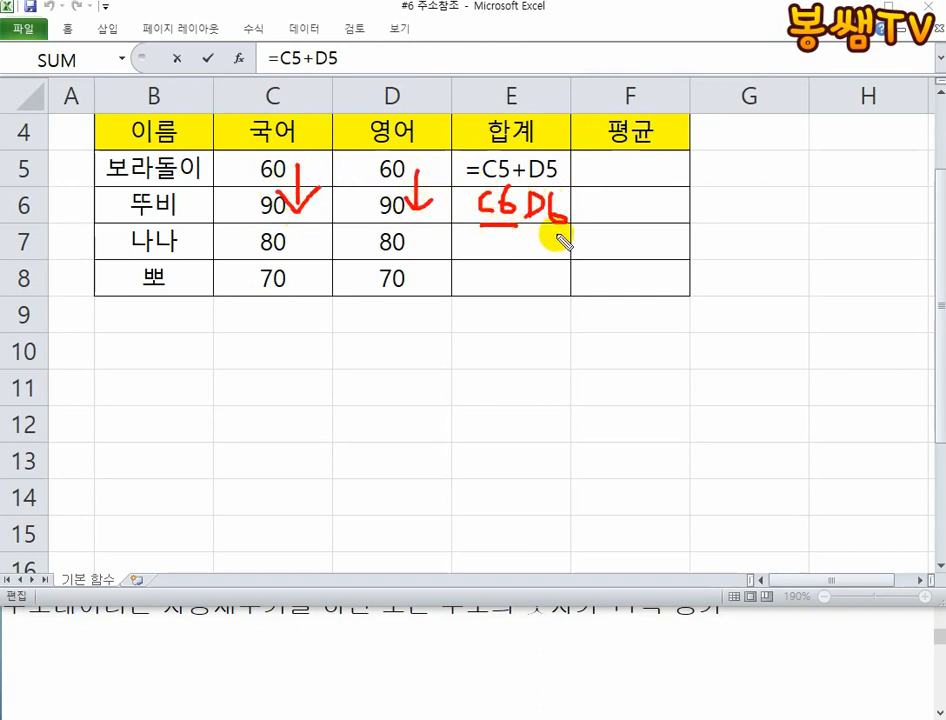
pyautogui.moveTo(572, 235); pyautogui.dragTo(545, 236)
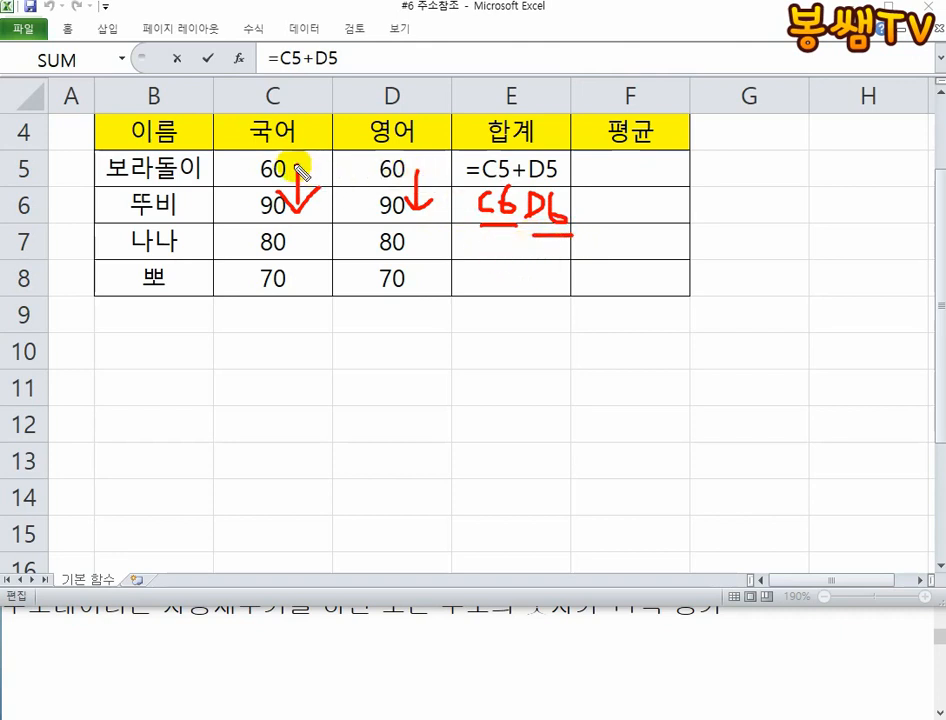
pyautogui.moveTo(413, 172); pyautogui.dragTo(416, 212)
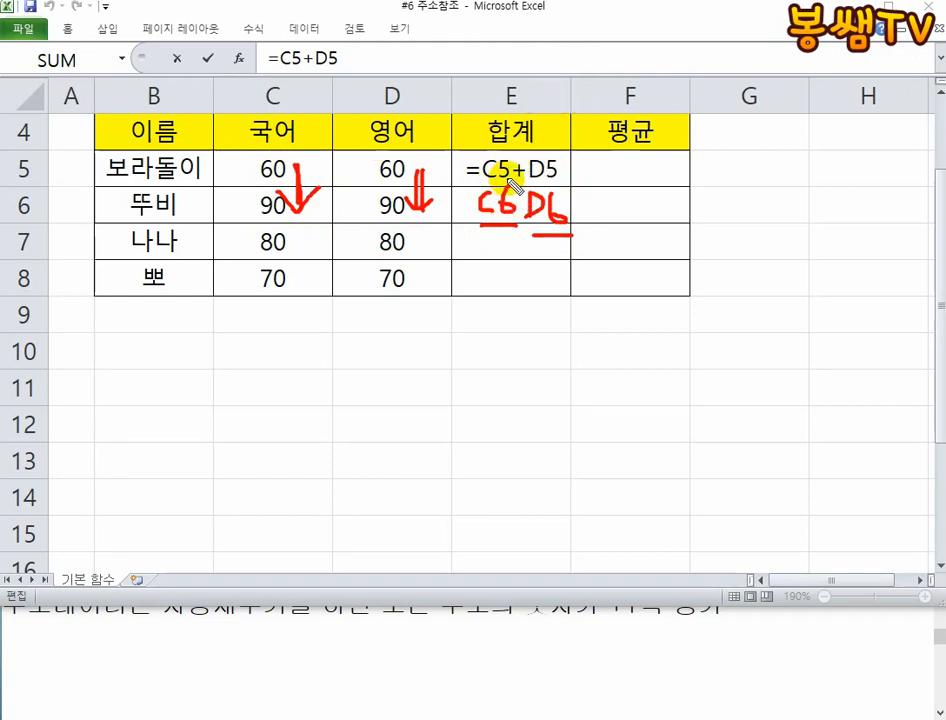
# - Underline C5 in the formula, branch lines from its letter and number, label the number 행, and draw arrows down row headers 4 to 8
pyautogui.moveTo(470, 181)
pyautogui.mouseDown()
pyautogui.moveTo(490, 182)
pyautogui.moveTo(420, 71)
pyautogui.mouseUp()
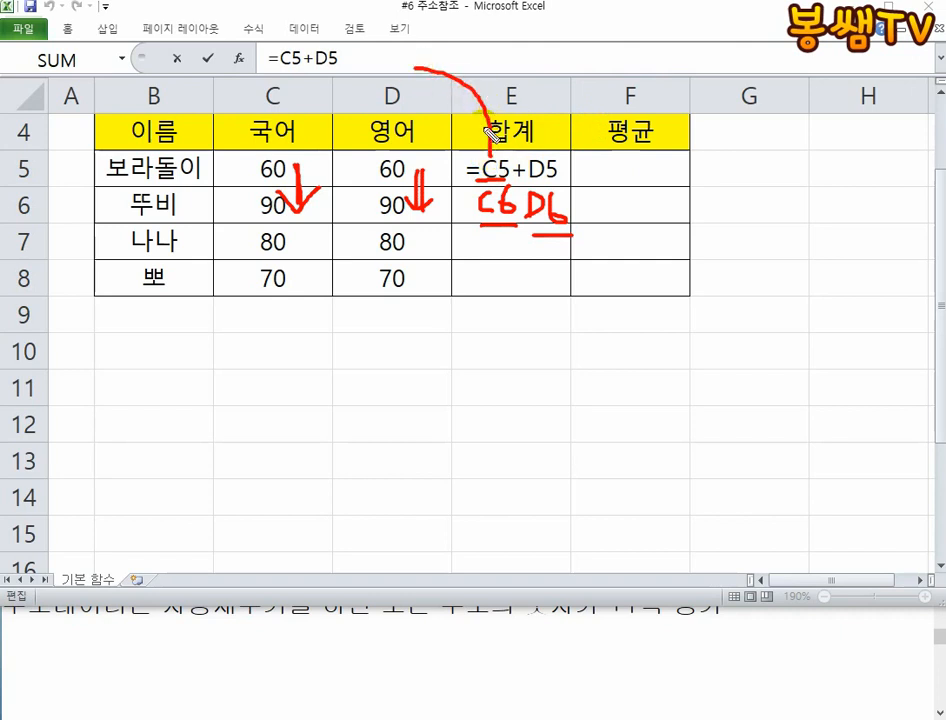
pyautogui.moveTo(510, 155); pyautogui.dragTo(557, 78)
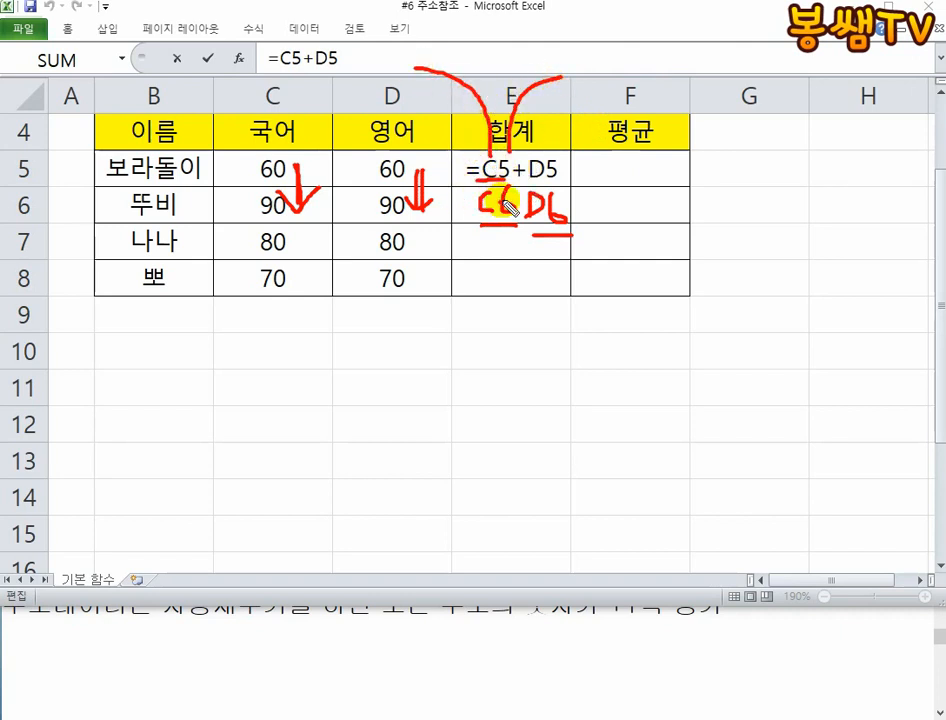
pyautogui.moveTo(574, 62)
pyautogui.mouseDown()
pyautogui.moveTo(600, 60)
pyautogui.moveTo(595, 91)
pyautogui.mouseUp()
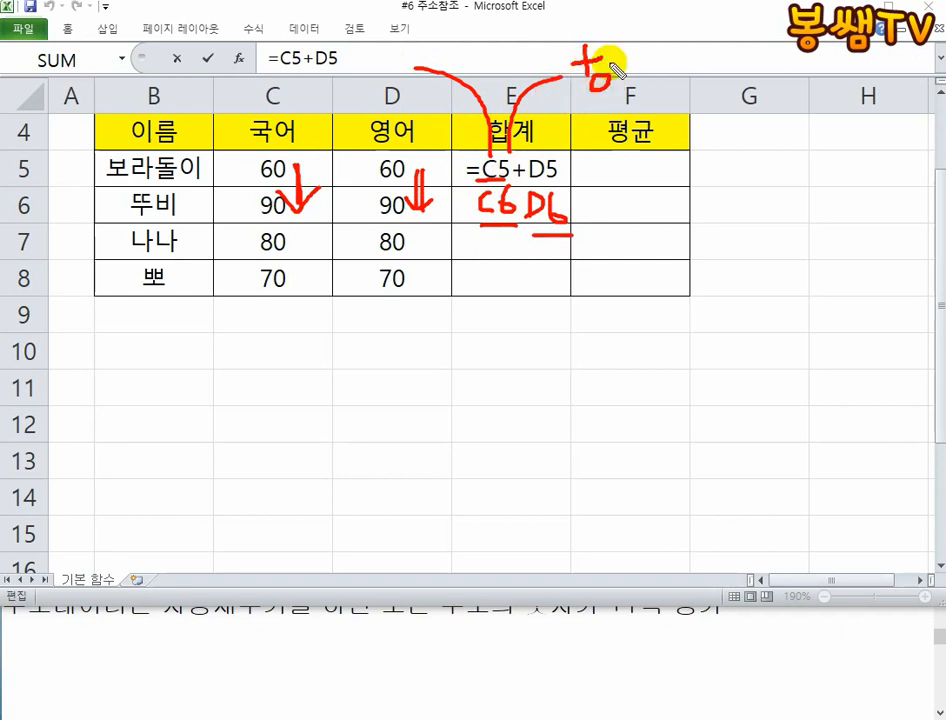
pyautogui.moveTo(623, 32)
pyautogui.mouseDown()
pyautogui.moveTo(623, 99)
pyautogui.moveTo(612, 93)
pyautogui.mouseUp()
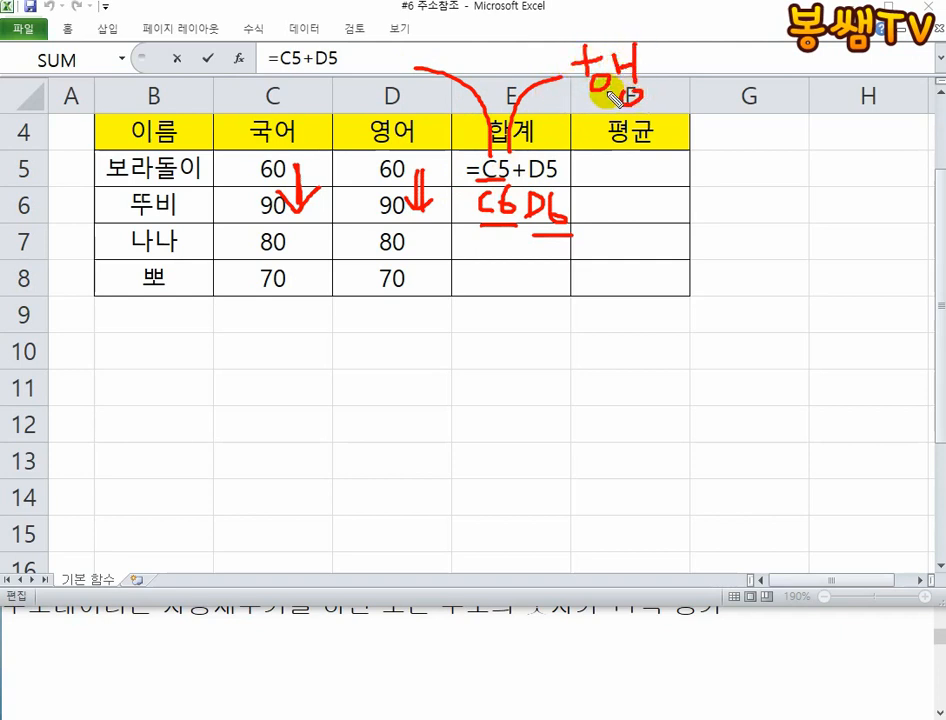
pyautogui.moveTo(589, 193); pyautogui.dragTo(587, 226)
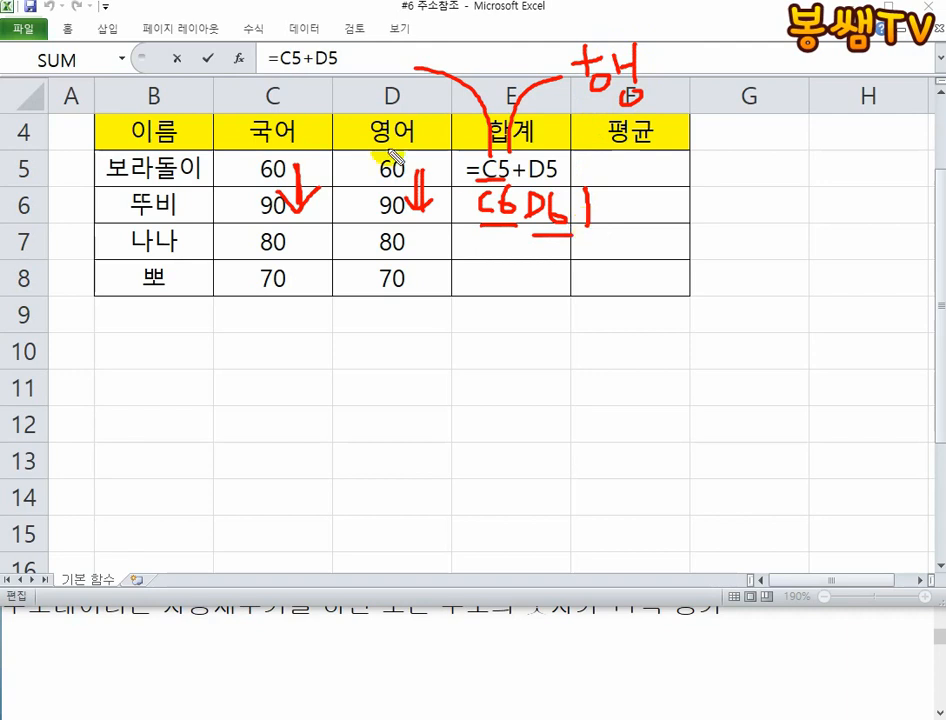
pyautogui.moveTo(33, 152); pyautogui.dragTo(36, 244)
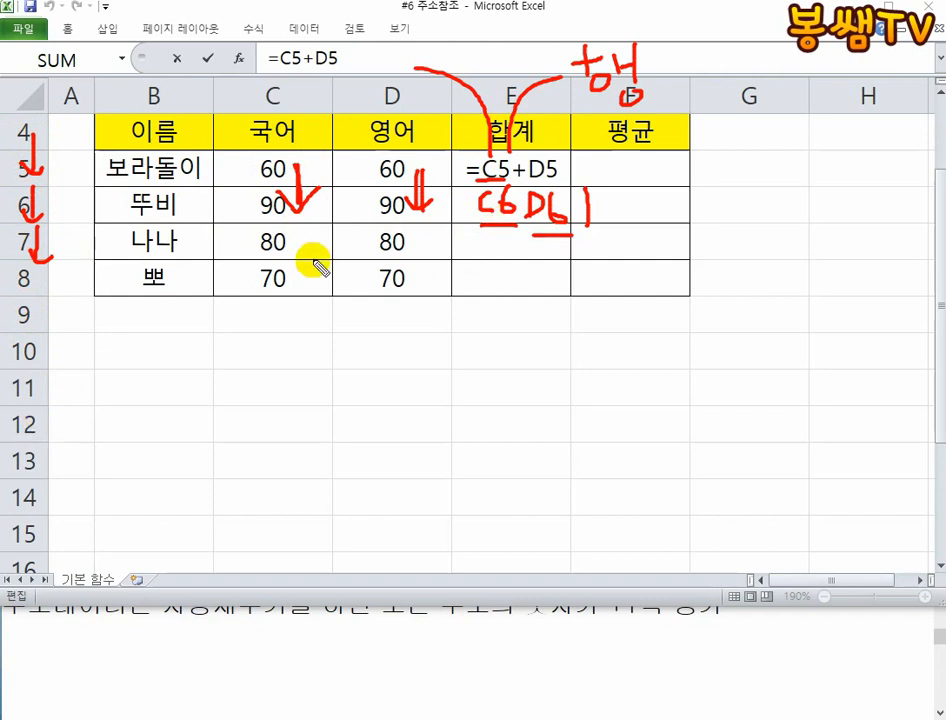
# - Clear the ink, mark a plus and downward arrow at E5's fill handle, and handwrite C6+D6 under the E5 formula
pyautogui.press('Escape')
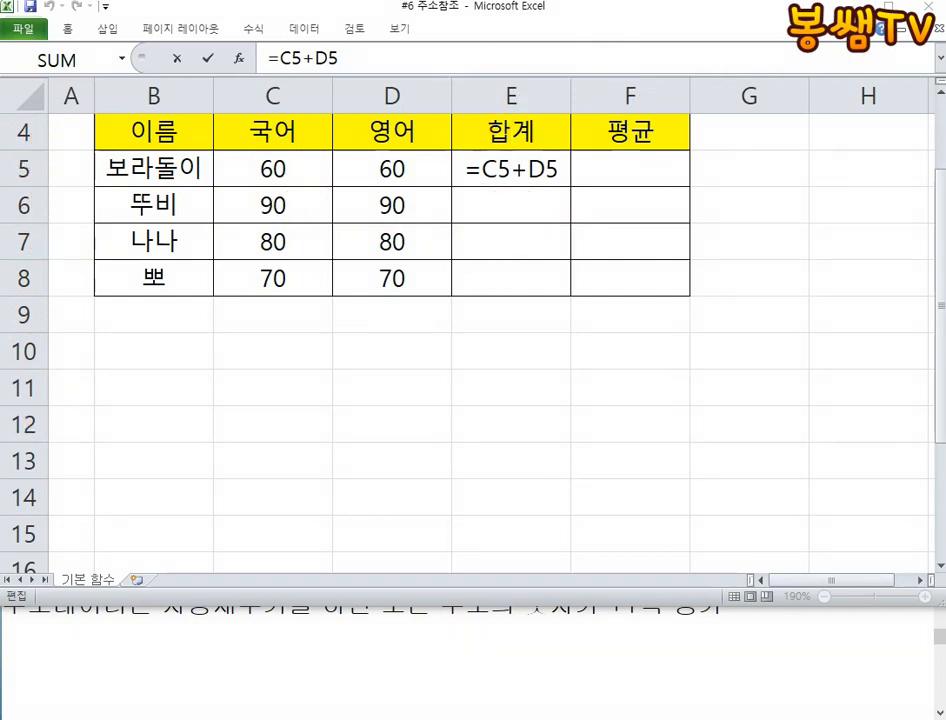
pyautogui.rightClick(924, 5)
pyautogui.click(918, 25)
pyautogui.moveTo(565, 187)
pyautogui.mouseDown()
pyautogui.moveTo(583, 187)
pyautogui.moveTo(574, 230)
pyautogui.moveTo(604, 225)
pyautogui.mouseUp()
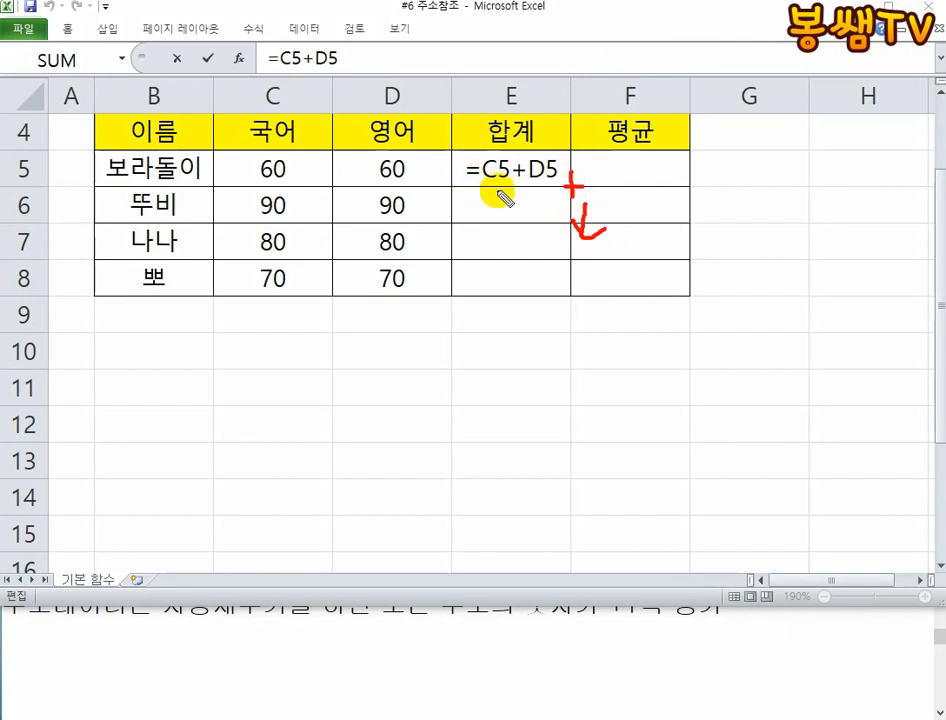
pyautogui.moveTo(492, 204)
pyautogui.mouseDown()
pyautogui.moveTo(490, 212)
pyautogui.moveTo(522, 225)
pyautogui.moveTo(575, 218)
pyautogui.mouseUp()
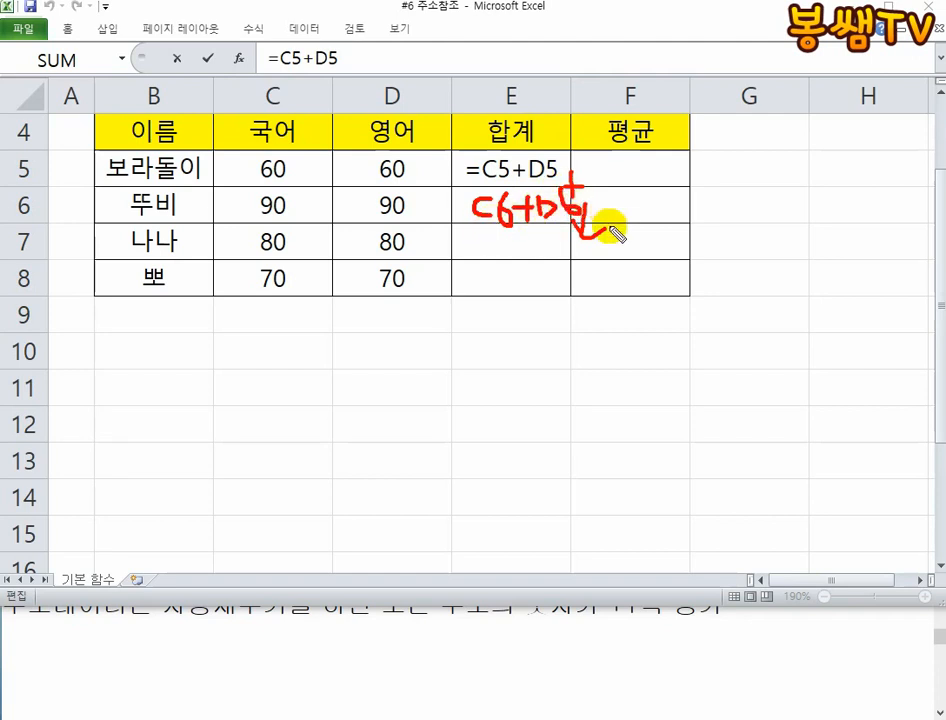
# - Dot C5 and D5 in ink, box C6 and D6, draw an arrow from row header 5 to 6, and clear the ink
pyautogui.click(285, 166)
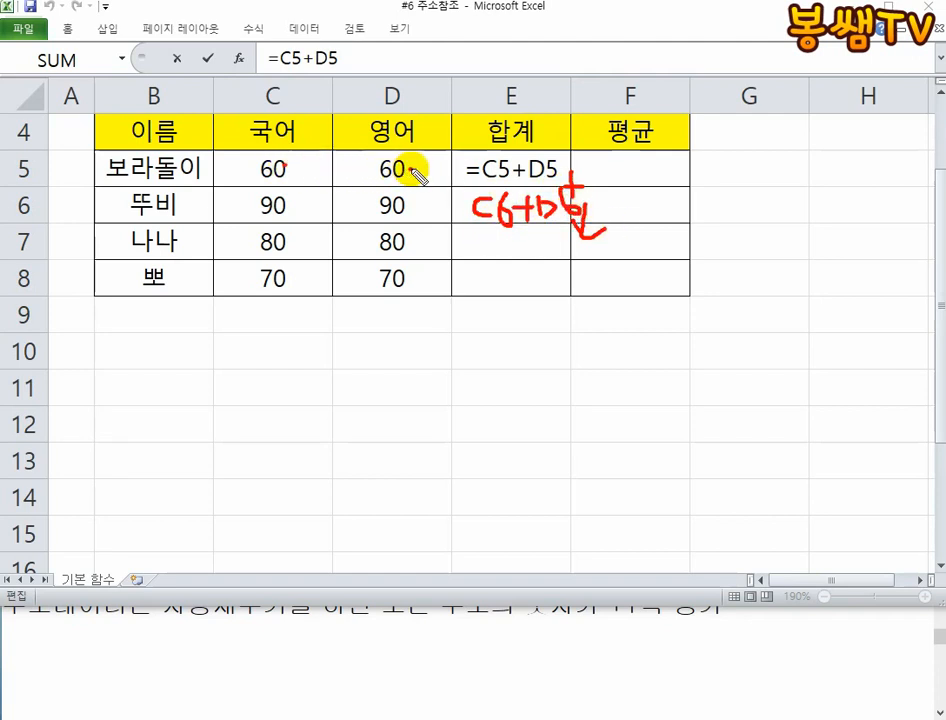
pyautogui.click(410, 170)
pyautogui.moveTo(230, 190)
pyautogui.mouseDown()
pyautogui.moveTo(230, 222)
pyautogui.moveTo(308, 190)
pyautogui.moveTo(228, 183)
pyautogui.mouseUp()
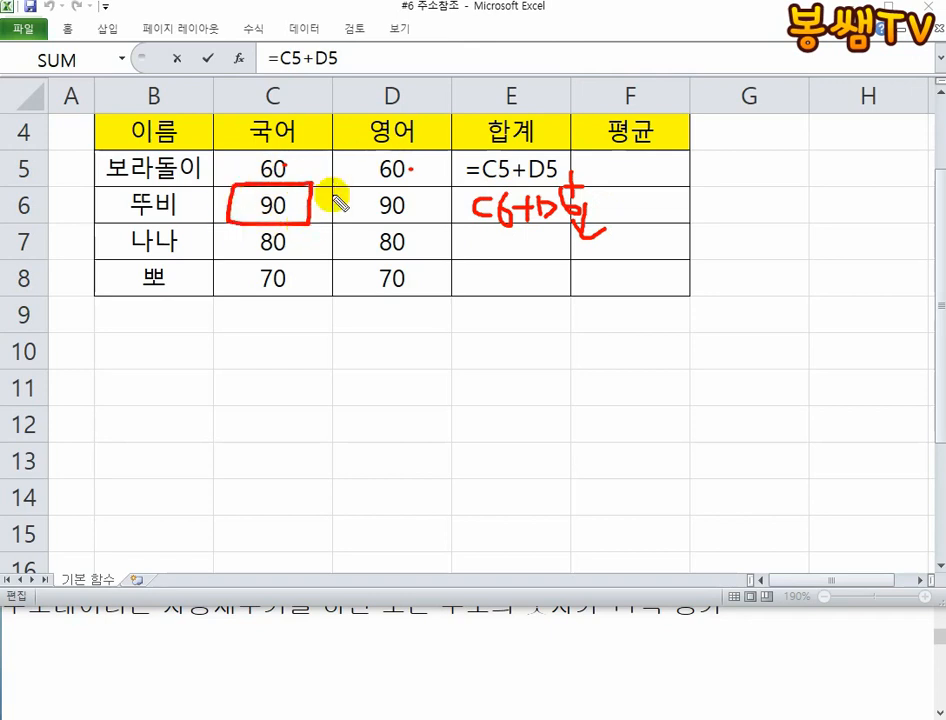
pyautogui.moveTo(350, 183)
pyautogui.mouseDown()
pyautogui.moveTo(345, 228)
pyautogui.moveTo(422, 208)
pyautogui.mouseUp()
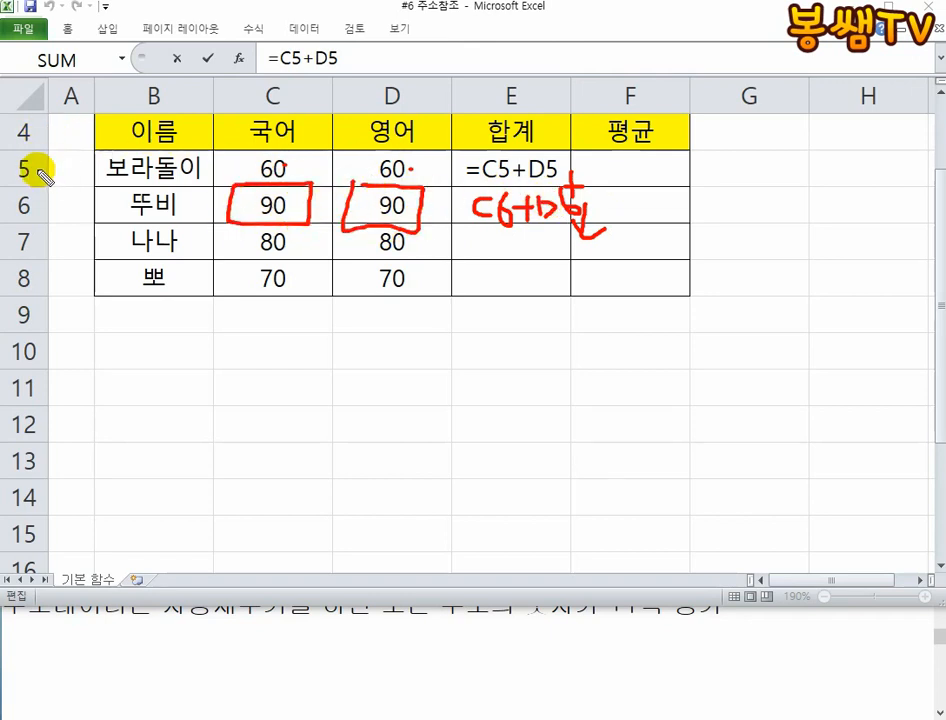
pyautogui.moveTo(34, 170)
pyautogui.mouseDown()
pyautogui.moveTo(31, 214)
pyautogui.moveTo(41, 196)
pyautogui.mouseUp()
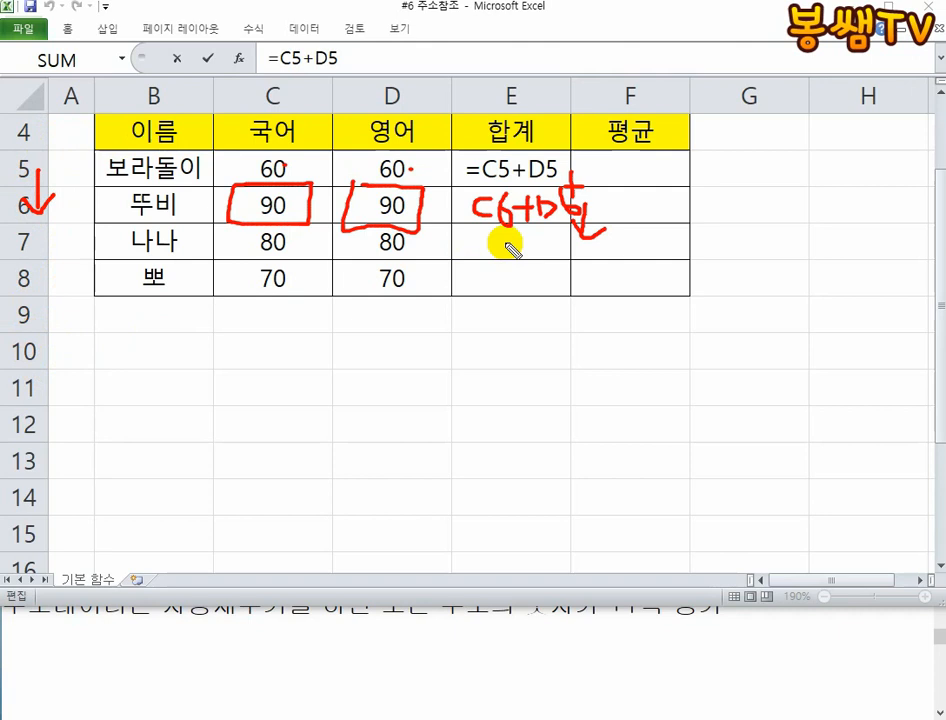
pyautogui.press('Escape')
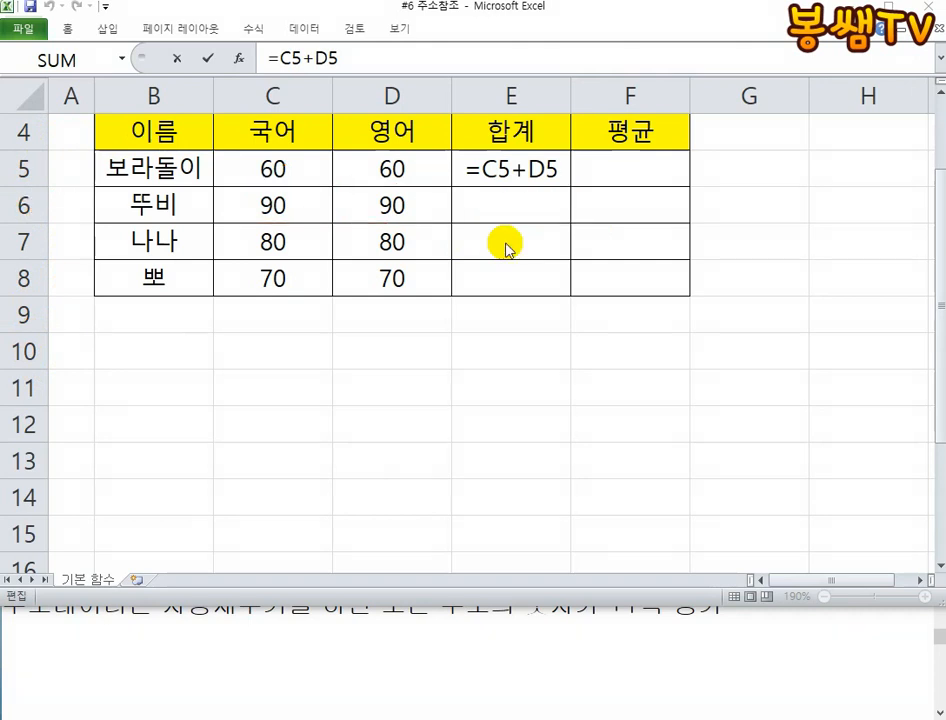
# - Leave E5's edit mode with its formula intact and autofill the total formula from E5 down to E8
pyautogui.click(487, 250)
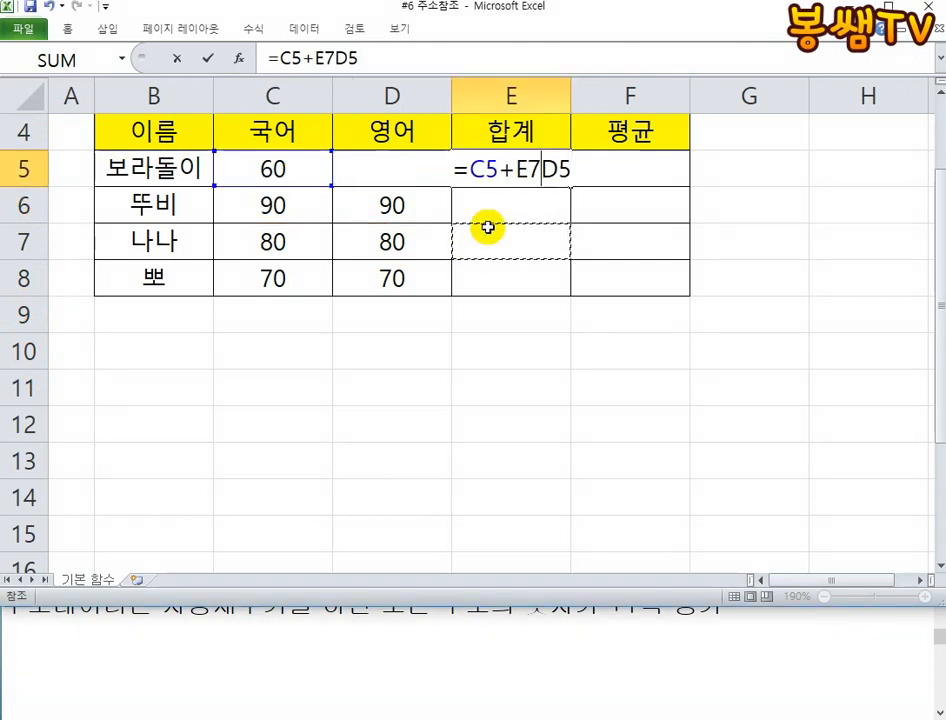
pyautogui.press('Escape')
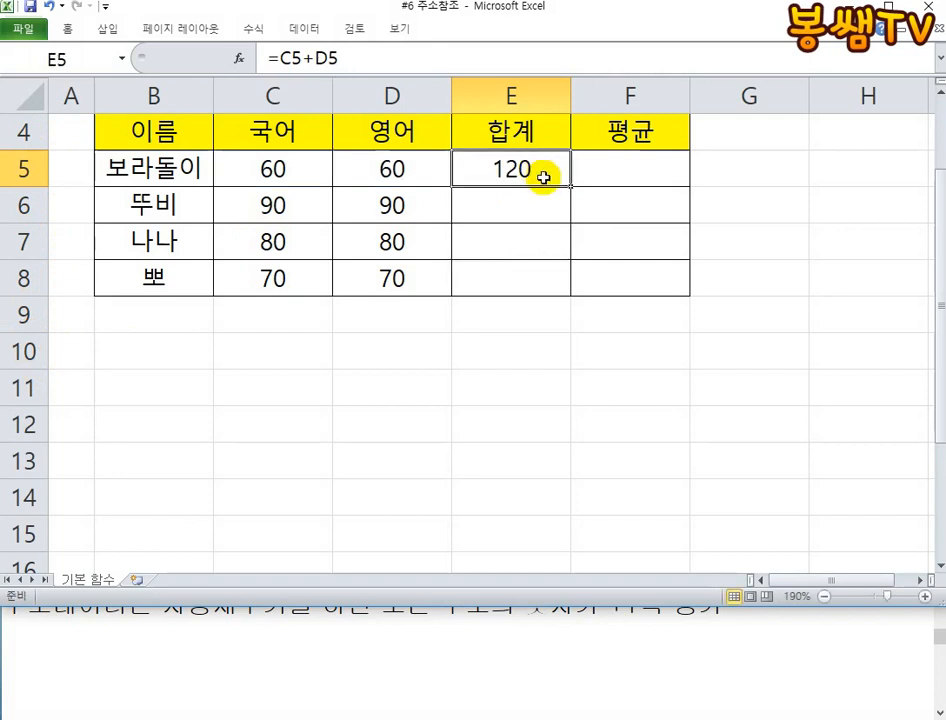
pyautogui.moveTo(567, 186); pyautogui.dragTo(560, 292)
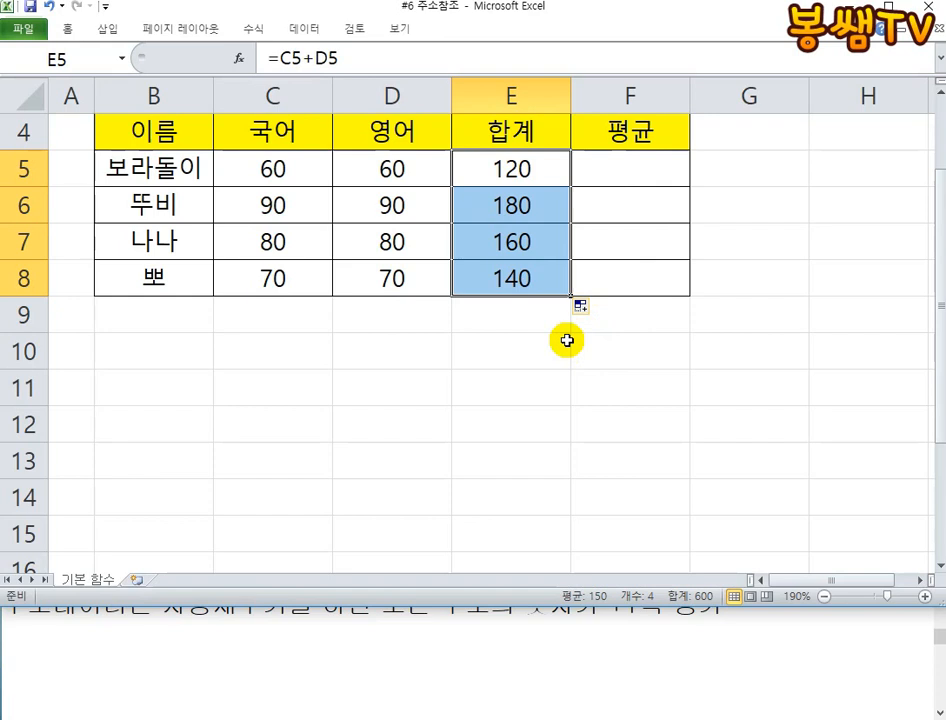
# - Switch to the Notepad notes, enlarge the window over the worksheet, and show the section on the two reference types
pyautogui.click(442, 635)
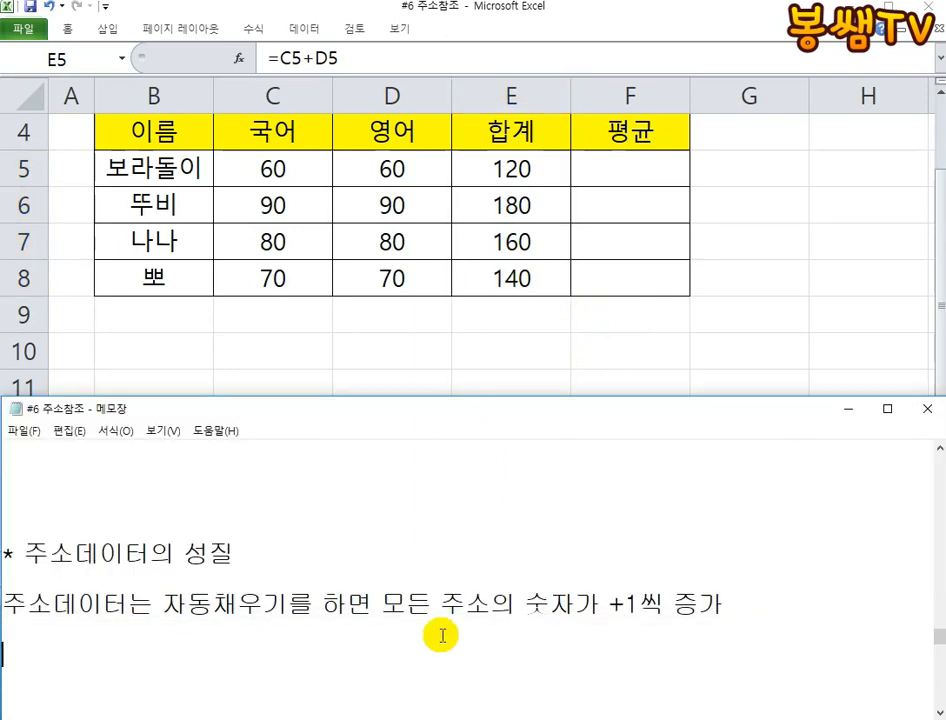
pyautogui.moveTo(456, 402); pyautogui.dragTo(470, 108)
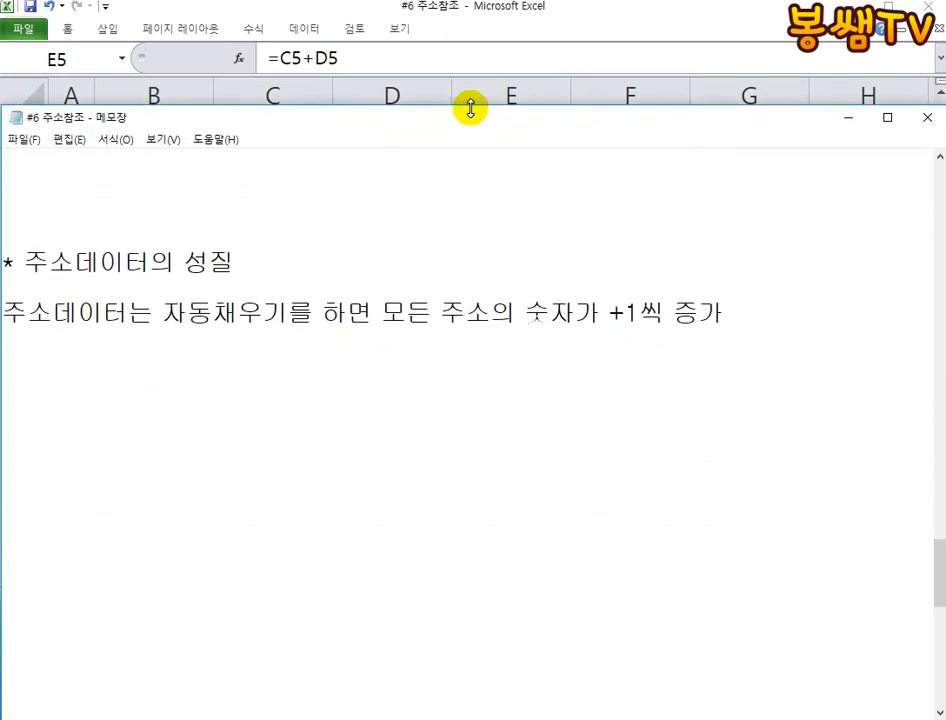
pyautogui.scroll(-4, 448, 336)
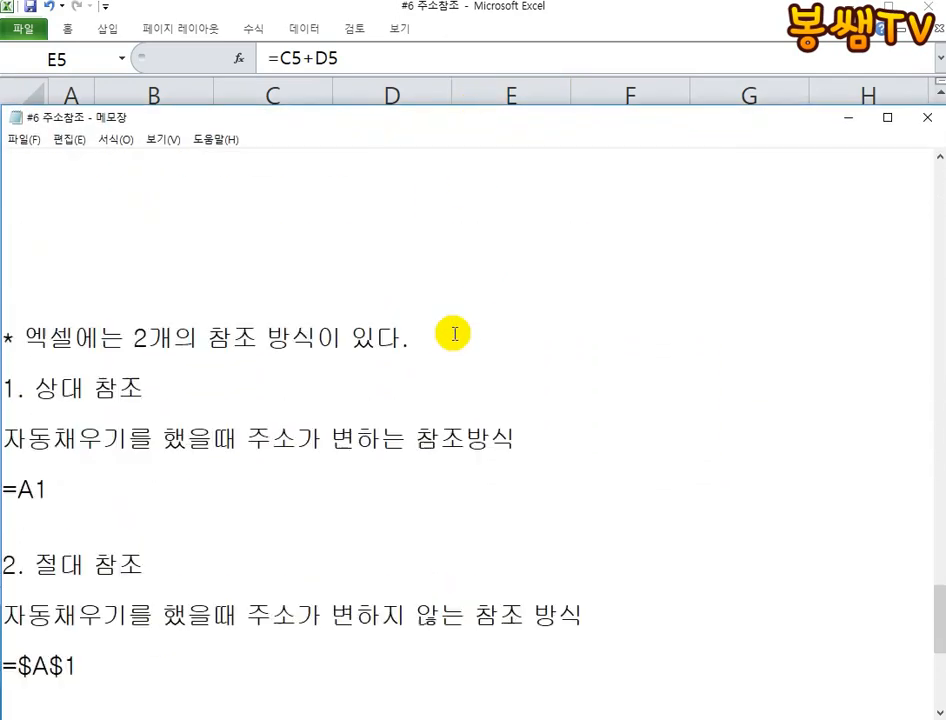
pyautogui.scroll(-1, 453, 334)
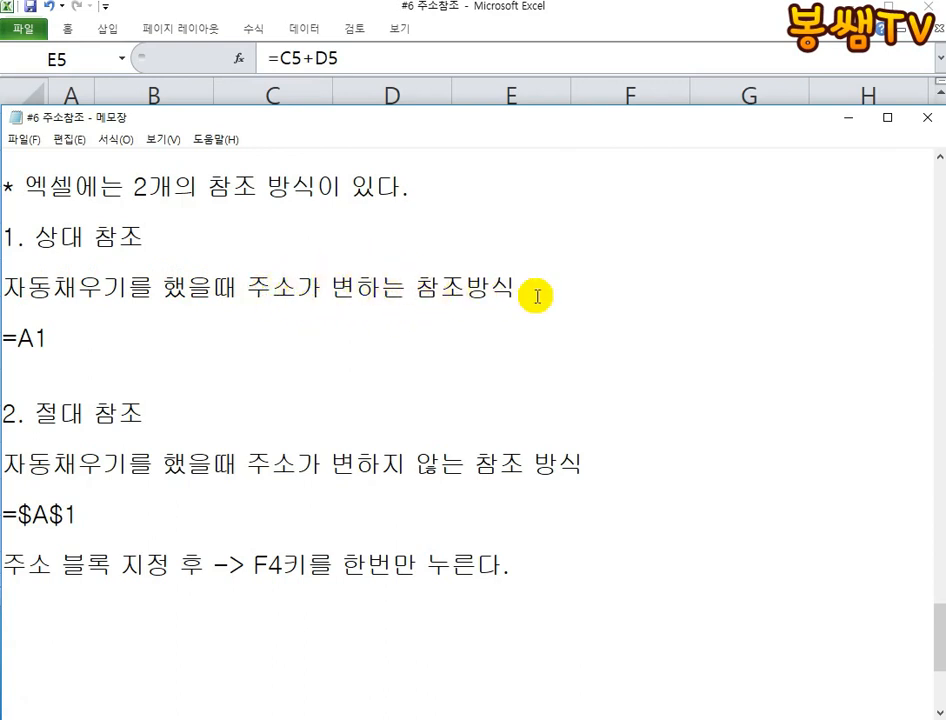
# - Highlight the relative reference definition, its A1 example and the 절대 참조 heading in the notes
pyautogui.moveTo(528, 289); pyautogui.dragTo(3, 288)
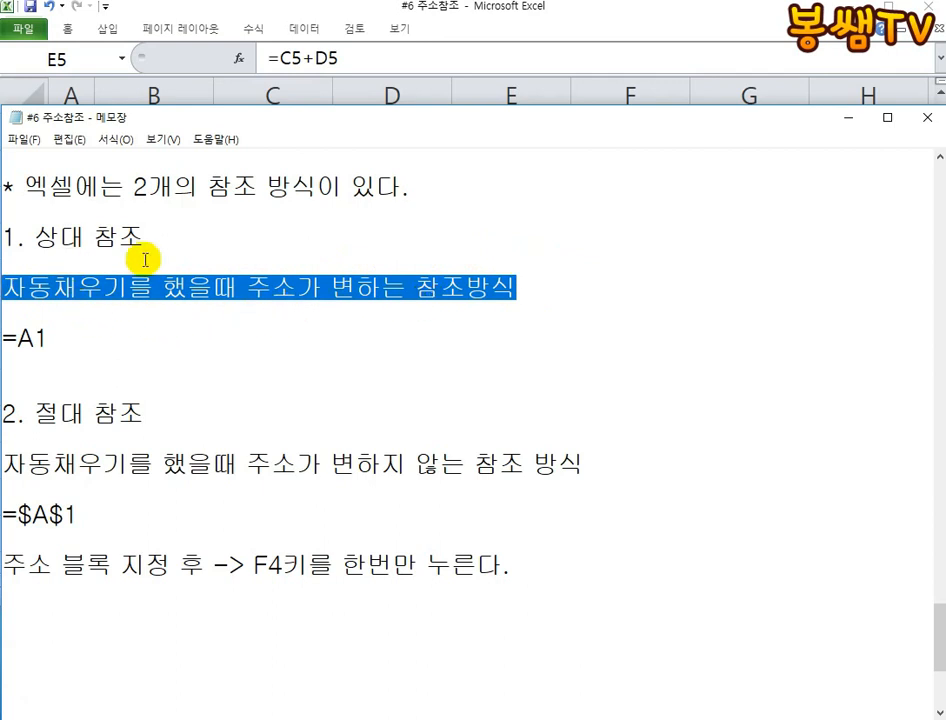
pyautogui.click(59, 341)
pyautogui.moveTo(59, 341); pyautogui.dragTo(27, 341)
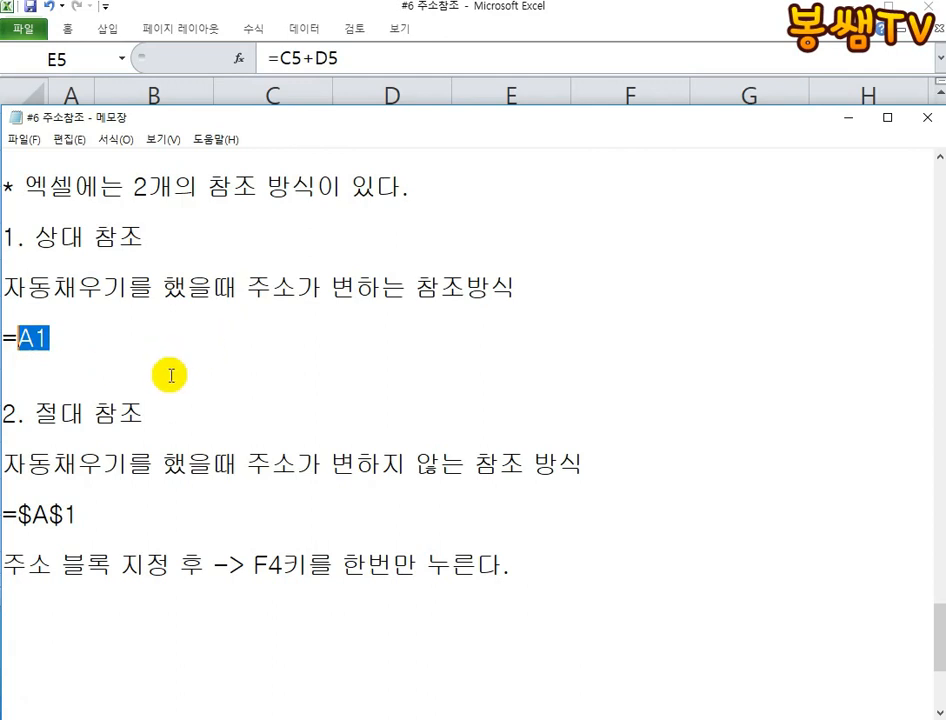
pyautogui.moveTo(26, 414); pyautogui.dragTo(154, 410)
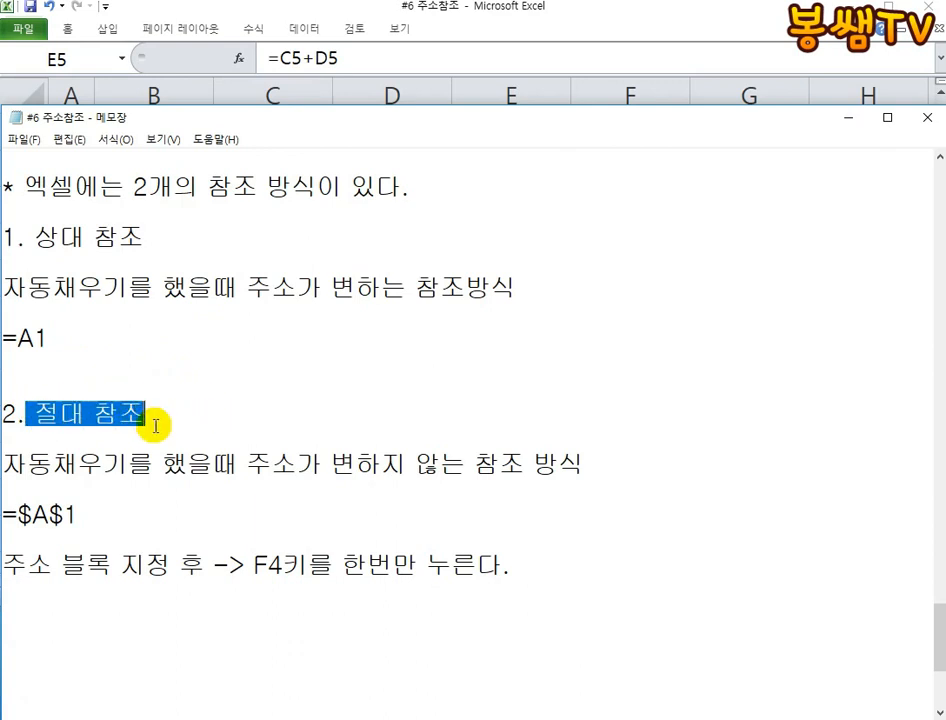
pyautogui.click(101, 334)
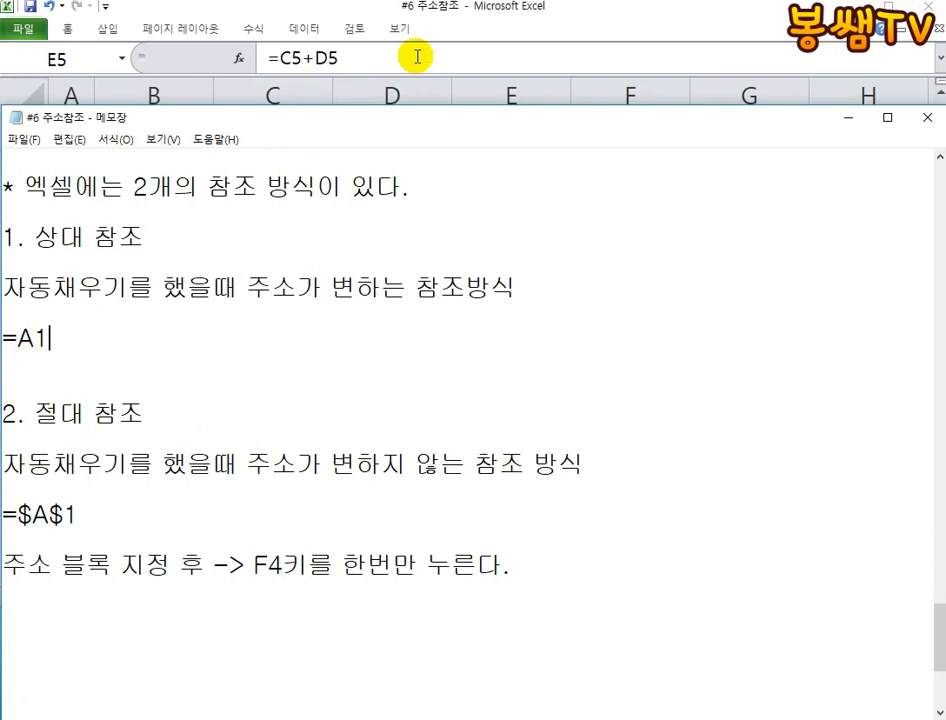
# - Switch to Excel to check the autofilled formula in E6, and return to the Notepad notes
pyautogui.click(450, 93)
pyautogui.click(542, 203)
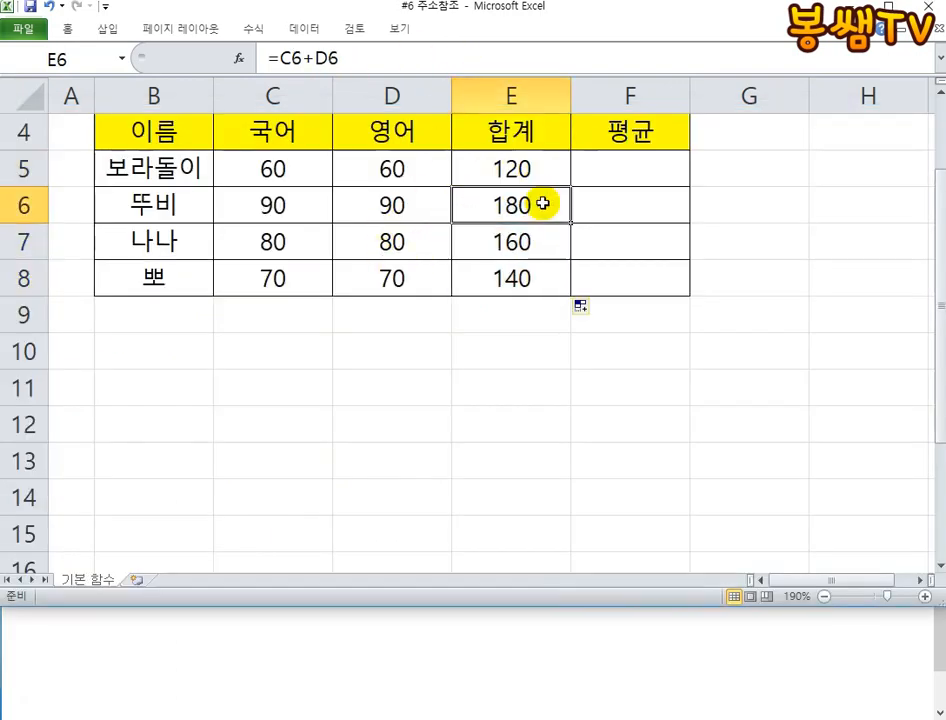
pyautogui.click(426, 654)
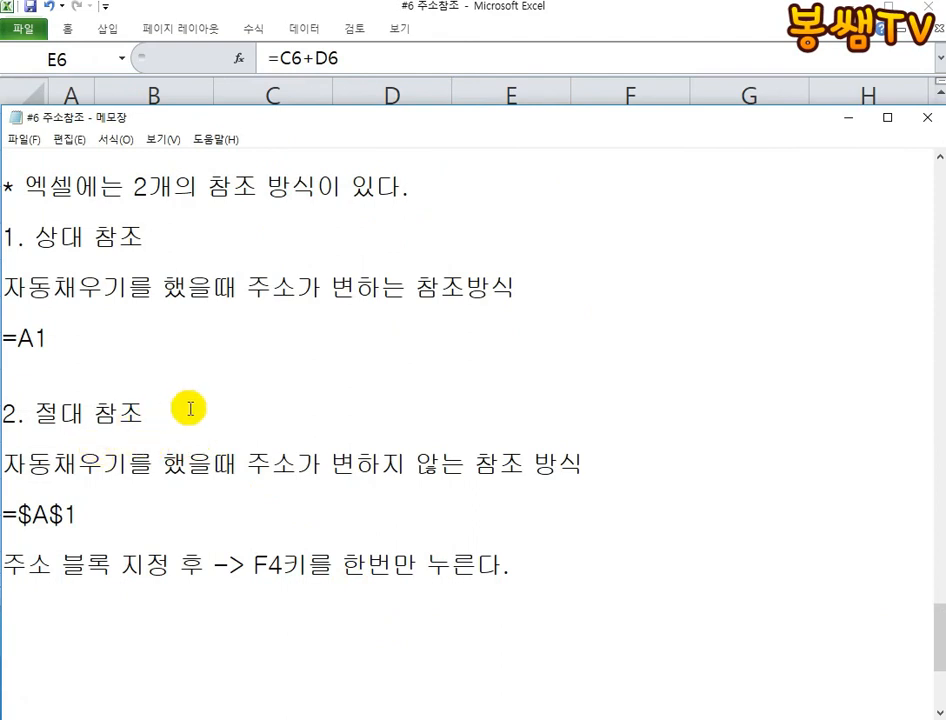
# - Highlight the 절대 참조 heading and parts of the =$A$1 example, and point out the F4 instruction below it
pyautogui.moveTo(146, 412); pyautogui.dragTo(35, 412)
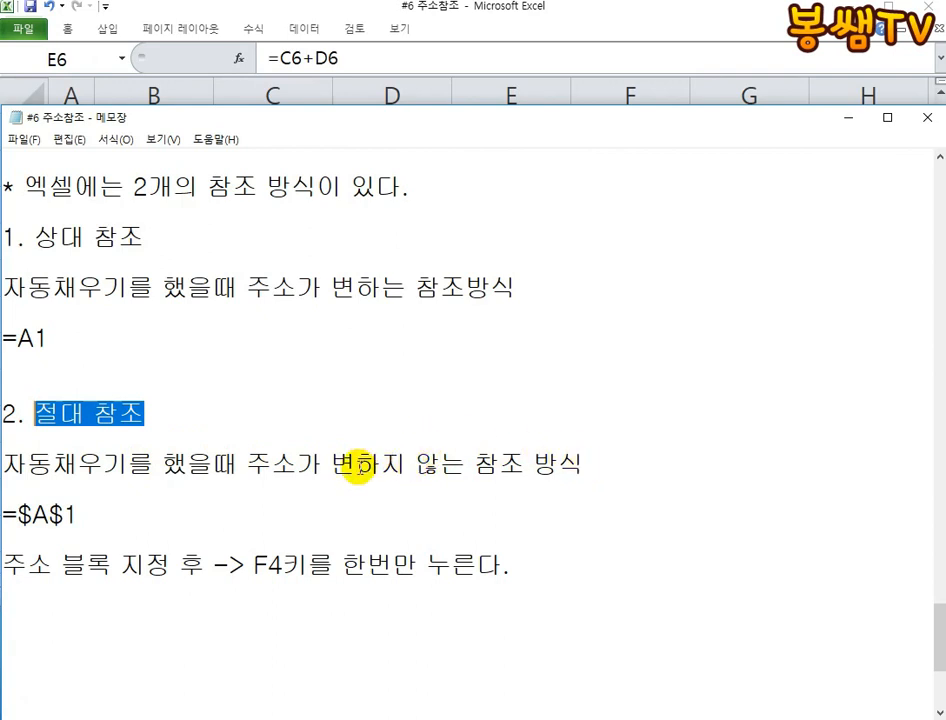
pyautogui.moveTo(50, 514); pyautogui.dragTo(33, 514)
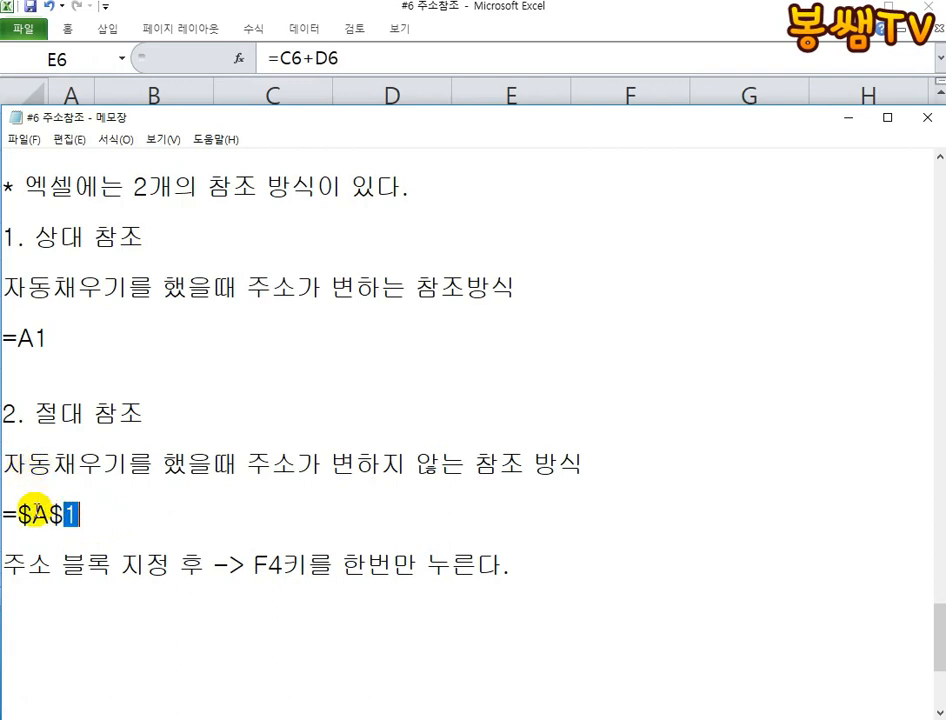
pyautogui.moveTo(31, 513); pyautogui.dragTo(77, 513)
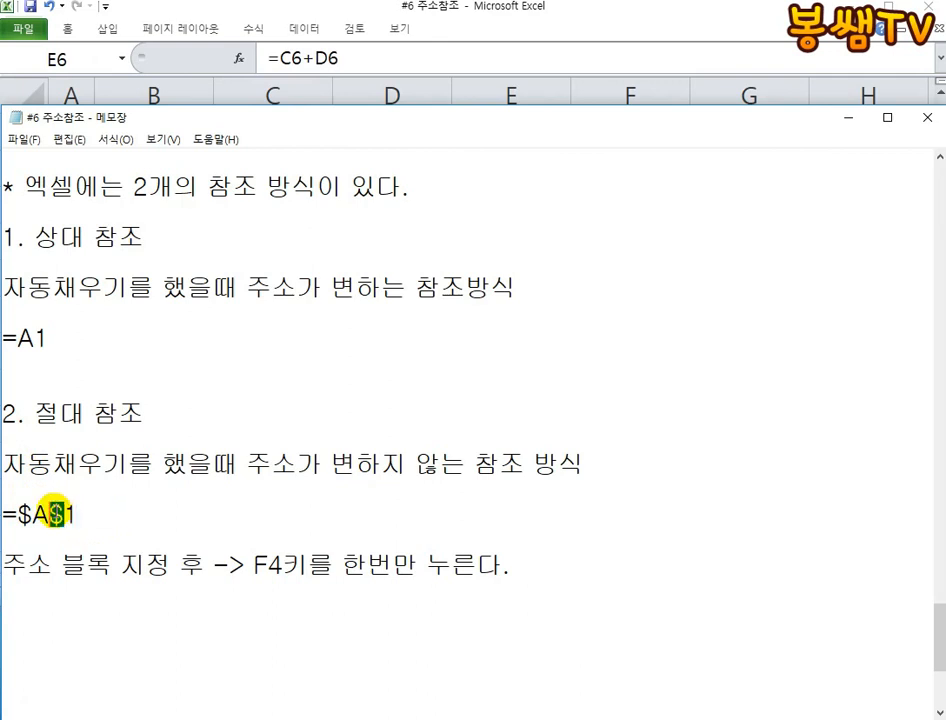
pyautogui.click(127, 513)
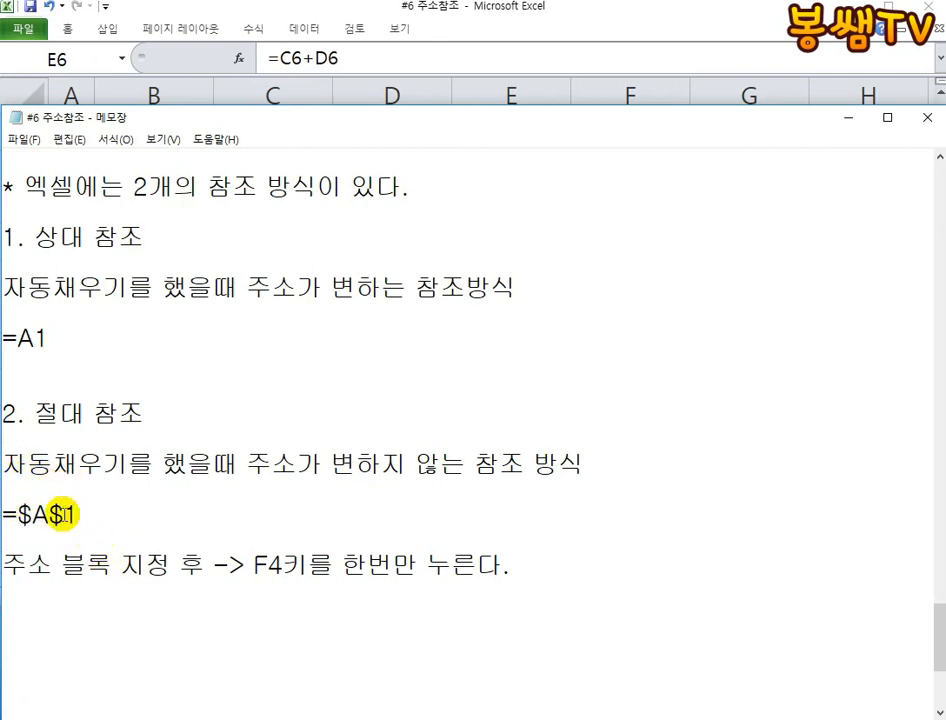
pyautogui.click(121, 565)
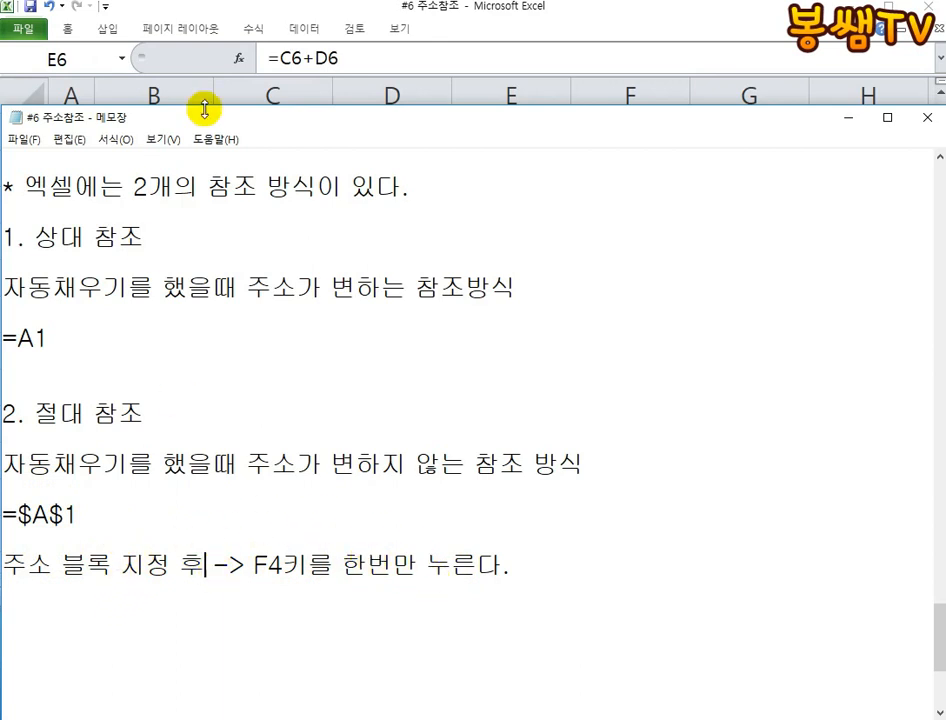
# - Switch to Excel and enter the formula =B4 in cell B10
pyautogui.click(546, 82)
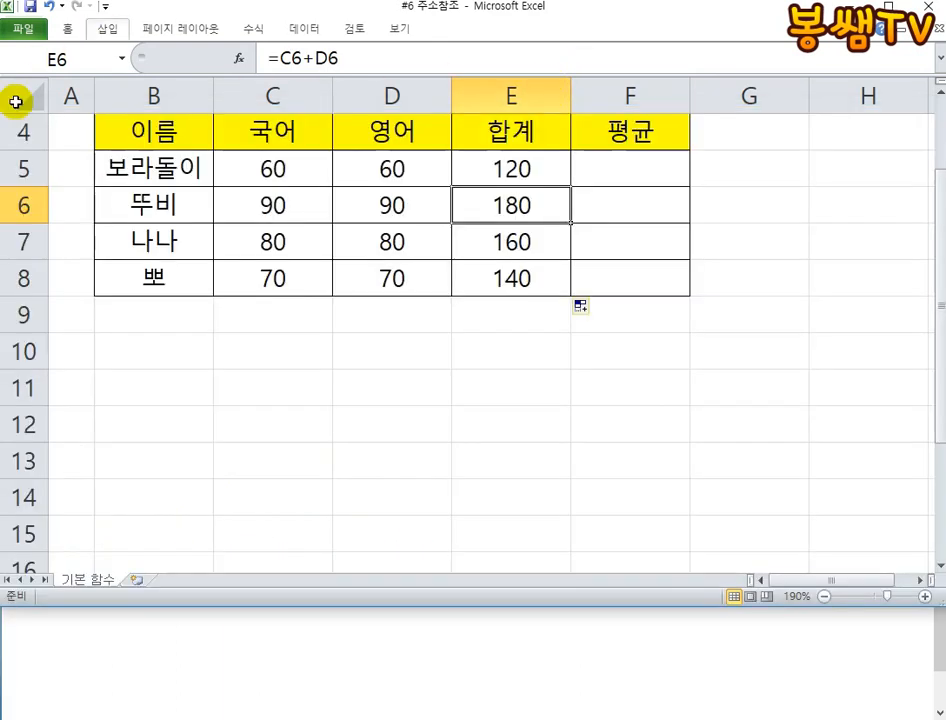
pyautogui.click(143, 322)
pyautogui.click(135, 338)
pyautogui.write('=')
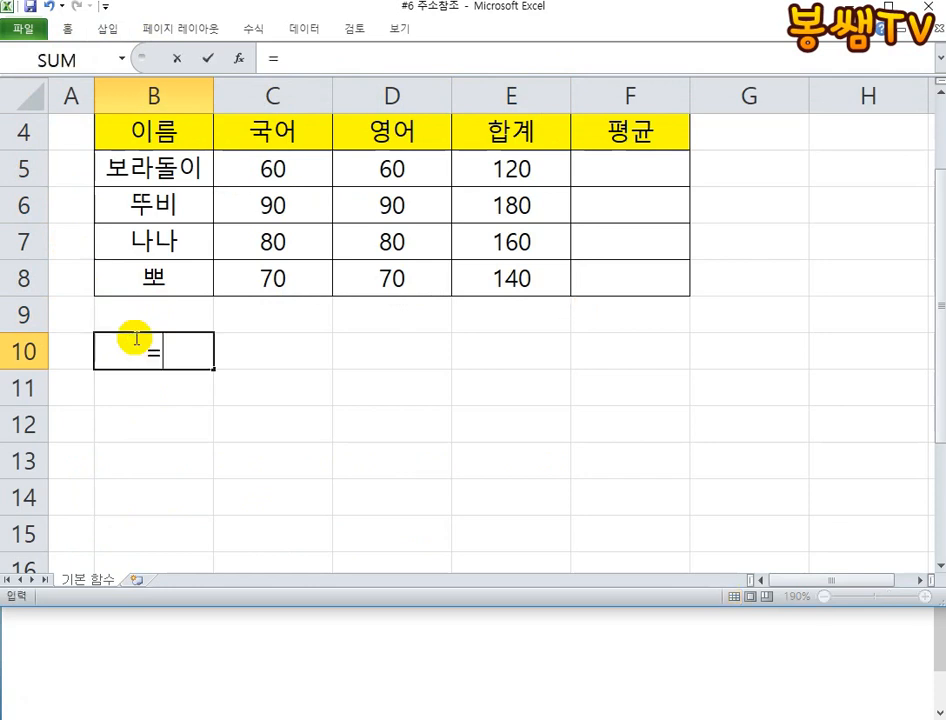
pyautogui.click(137, 130)
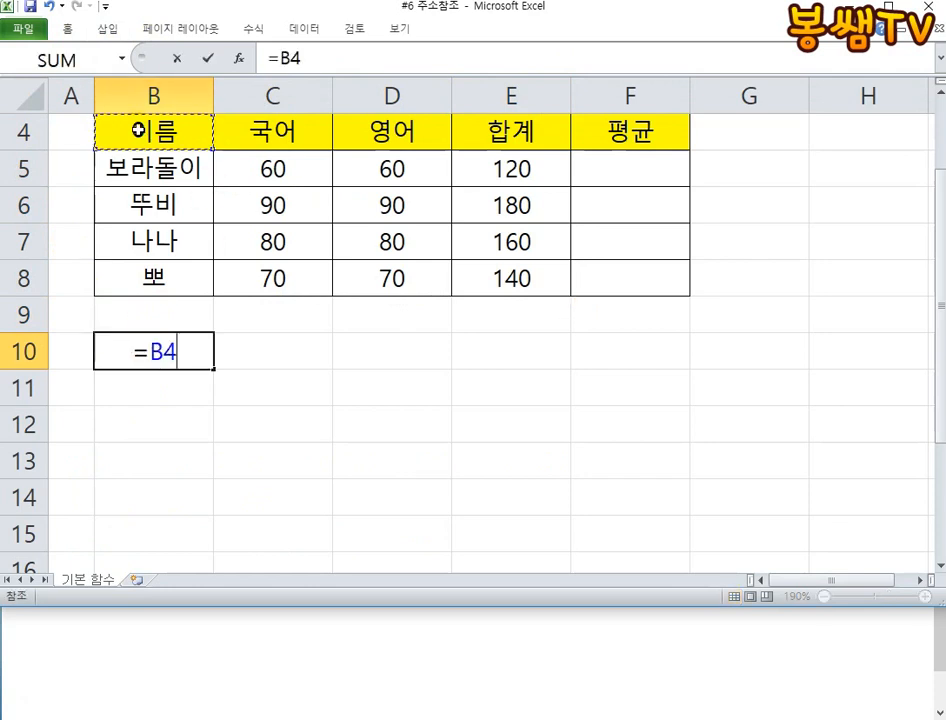
pyautogui.press('Return')
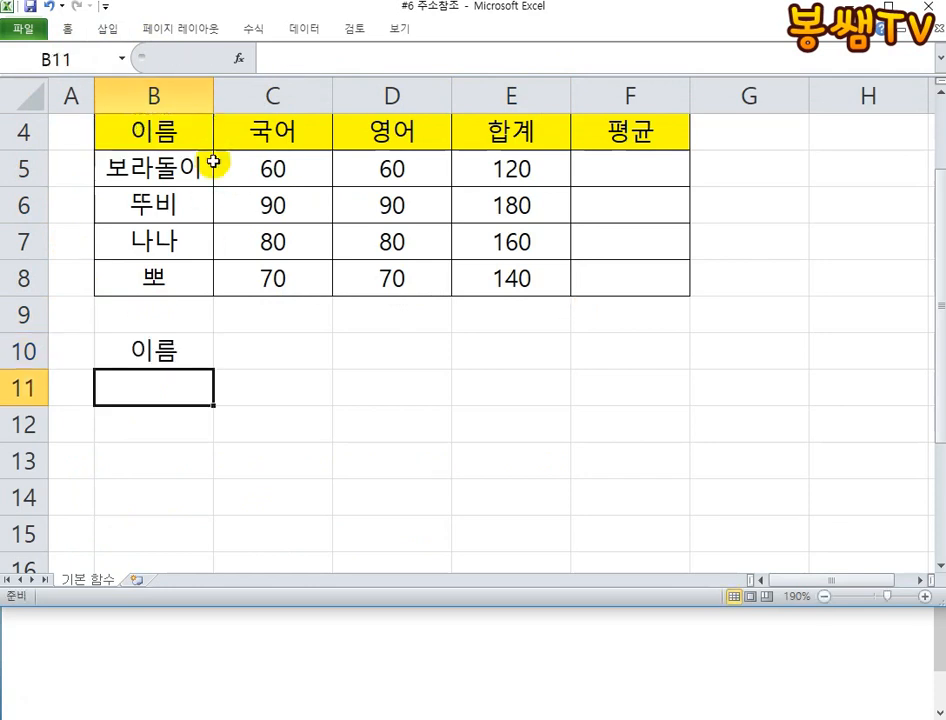
# - Review B10's formula and autofill it in stages down to B14
pyautogui.doubleClick(172, 356)
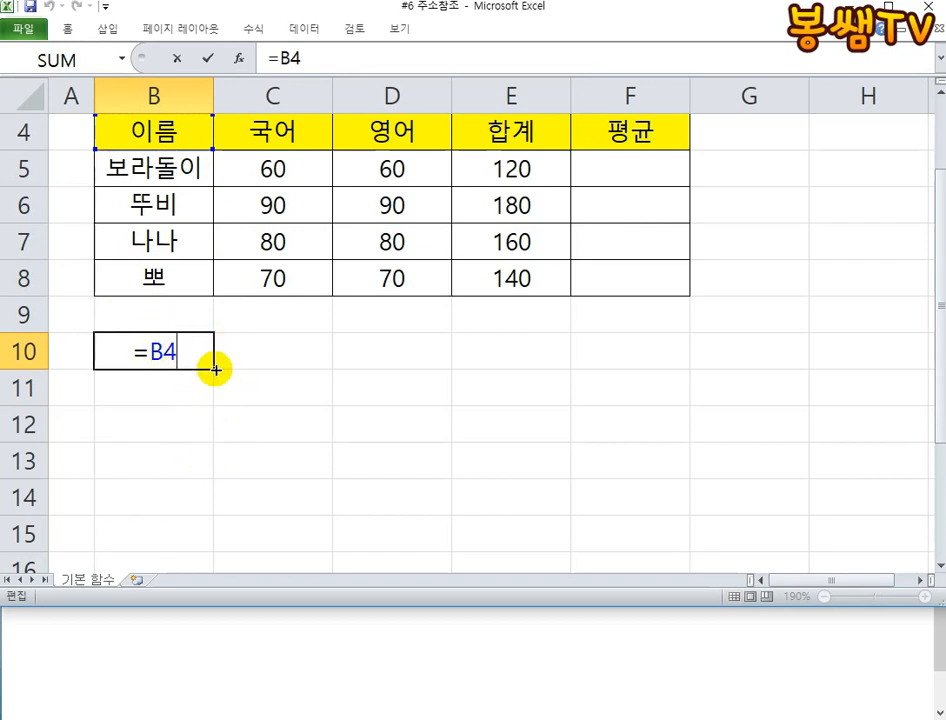
pyautogui.hotkey('ctrl', 'Return')
pyautogui.moveTo(213, 368); pyautogui.dragTo(219, 401)
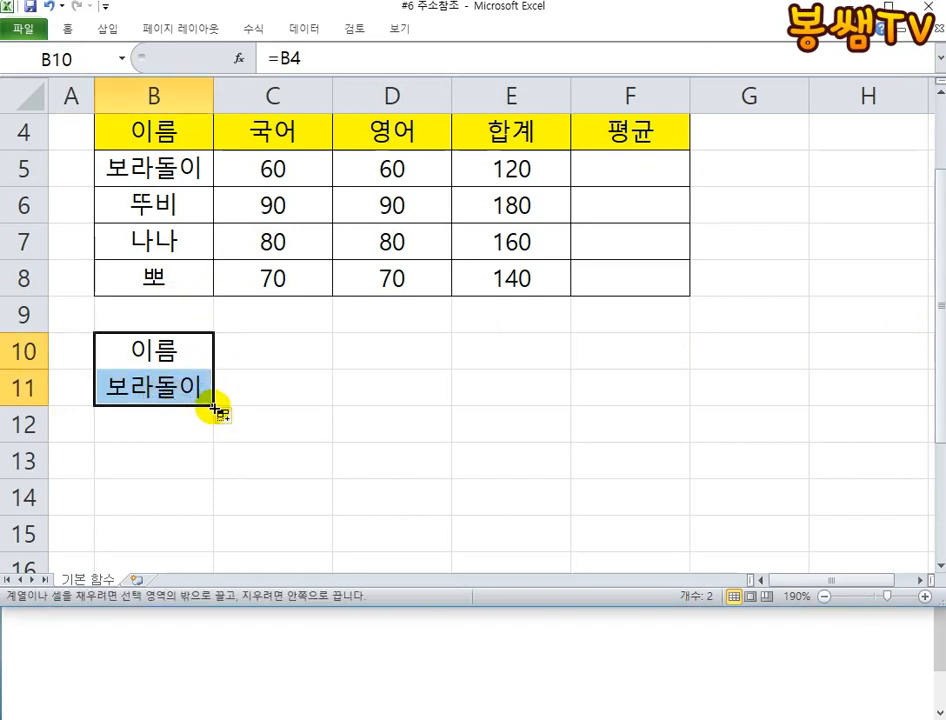
pyautogui.moveTo(213, 406); pyautogui.dragTo(213, 488)
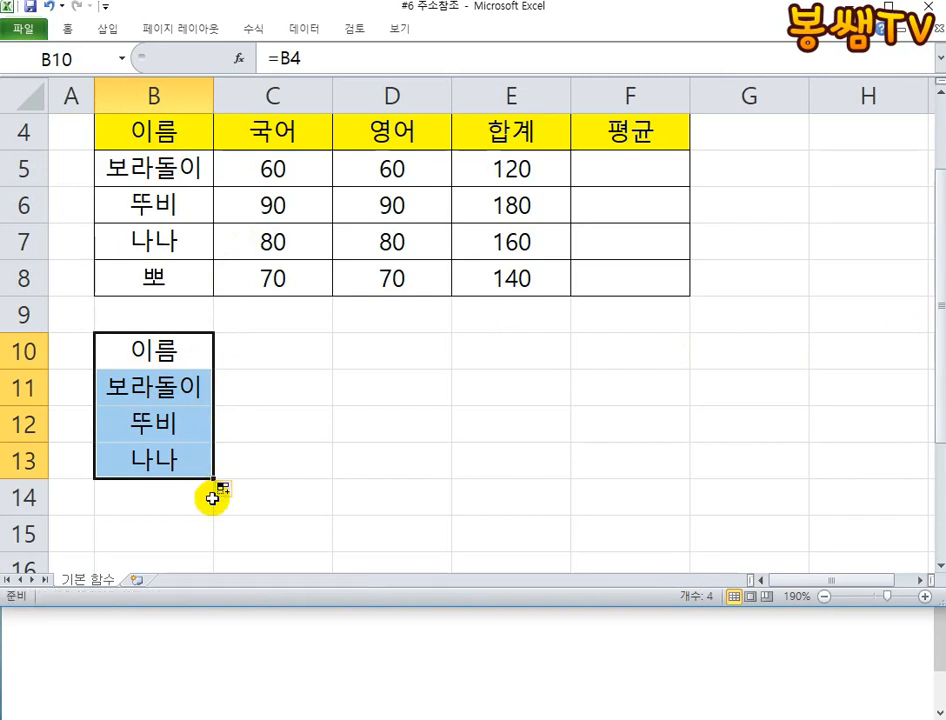
pyautogui.moveTo(213, 484); pyautogui.dragTo(205, 497)
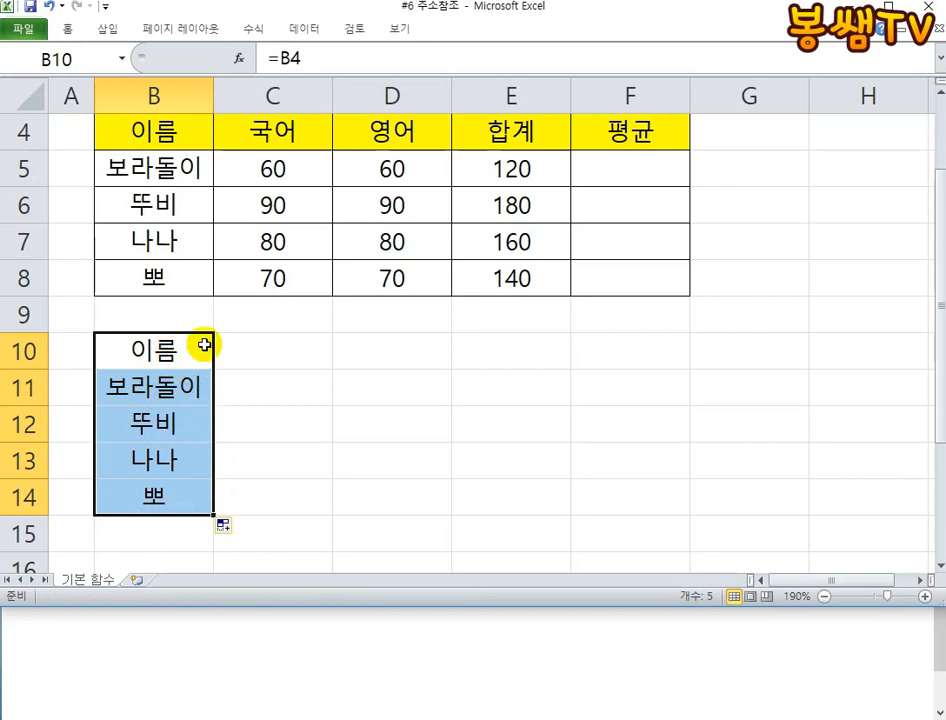
# - Examine the autofilled formulas in B10 through B14 one by one to see which name cell each refers to
pyautogui.doubleClick(148, 348)
pyautogui.click(150, 391)
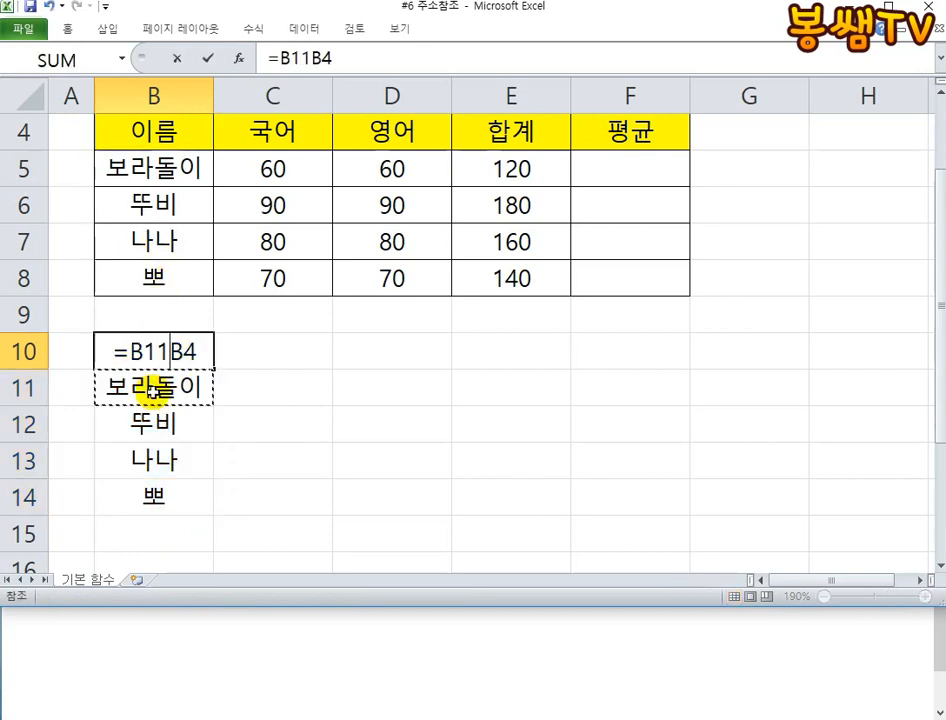
pyautogui.press('Escape')
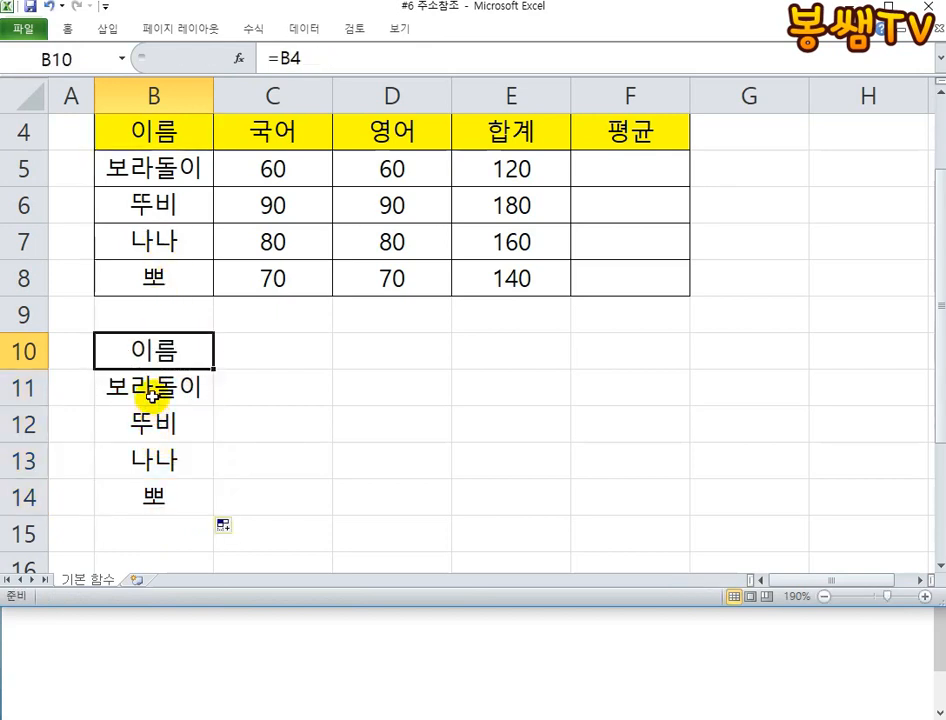
pyautogui.doubleClick(152, 396)
pyautogui.press('Escape')
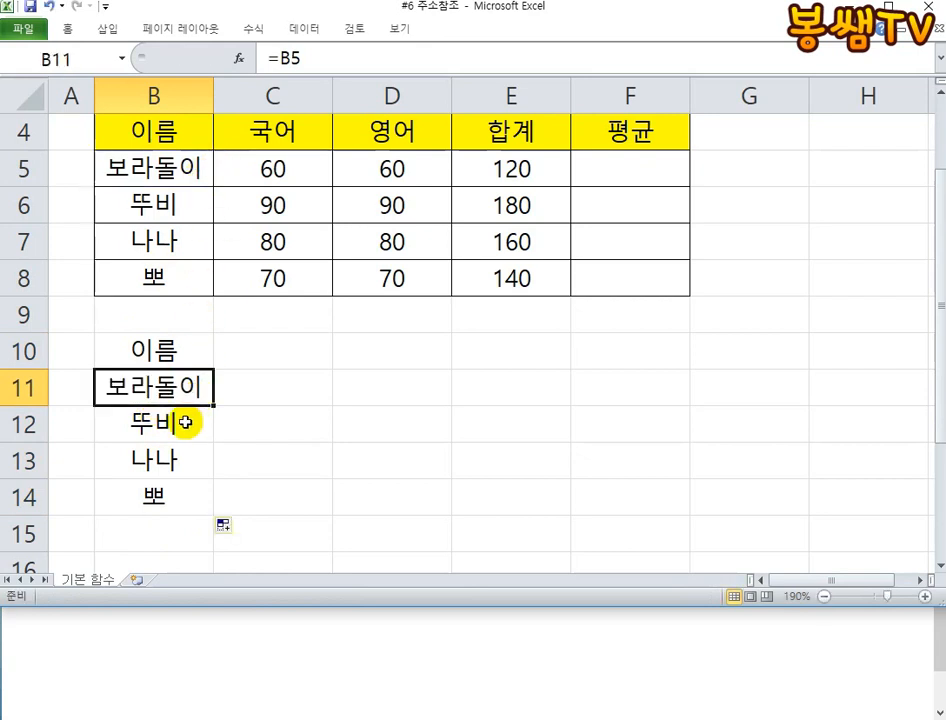
pyautogui.doubleClick(185, 422)
pyautogui.press('Escape')
pyautogui.doubleClick(205, 455)
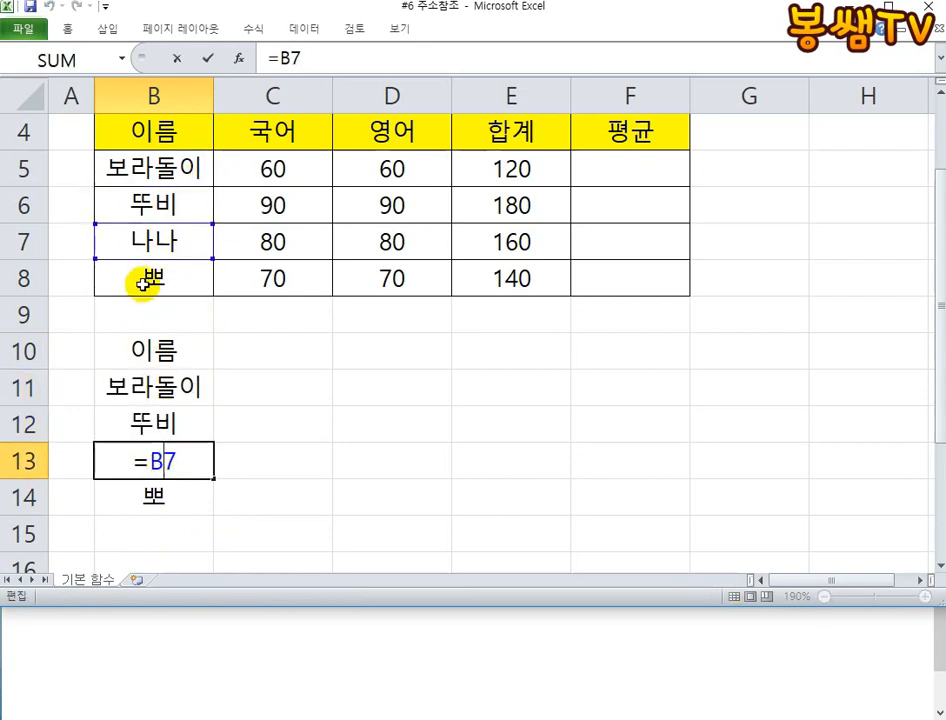
pyautogui.press('Escape')
pyautogui.doubleClick(152, 493)
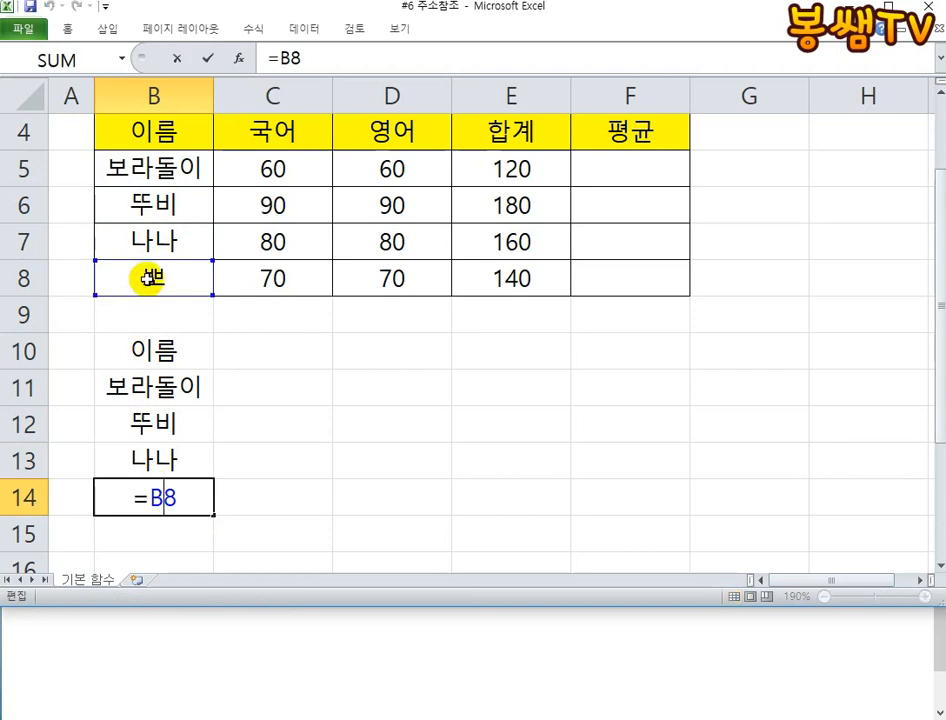
pyautogui.press('Escape')
# - Enter the formula =B4 in cell C10
pyautogui.click(285, 349)
pyautogui.write('=')
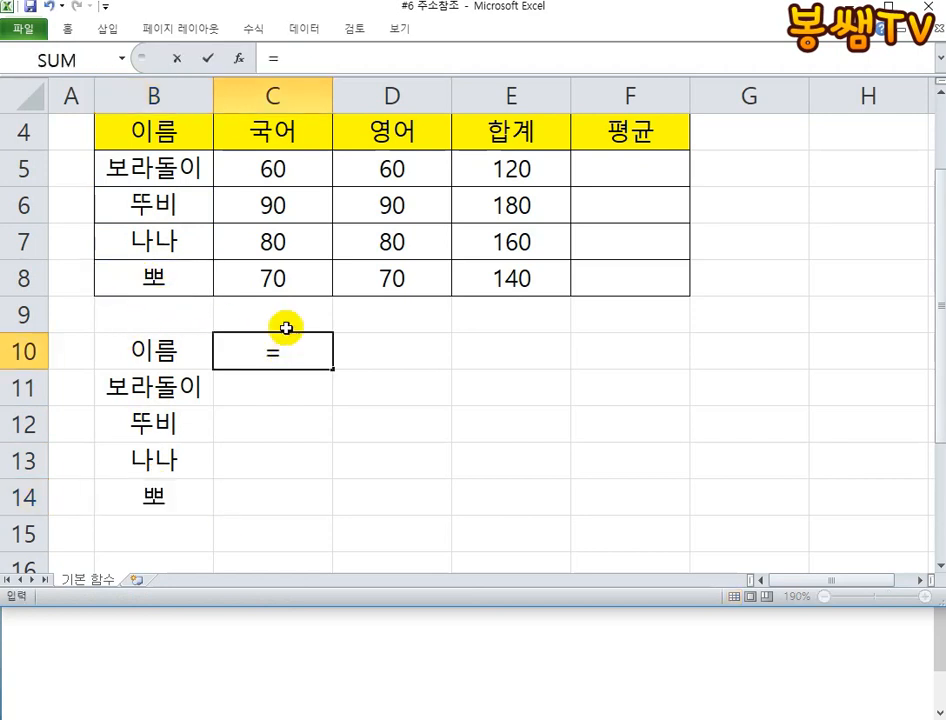
pyautogui.click(156, 134)
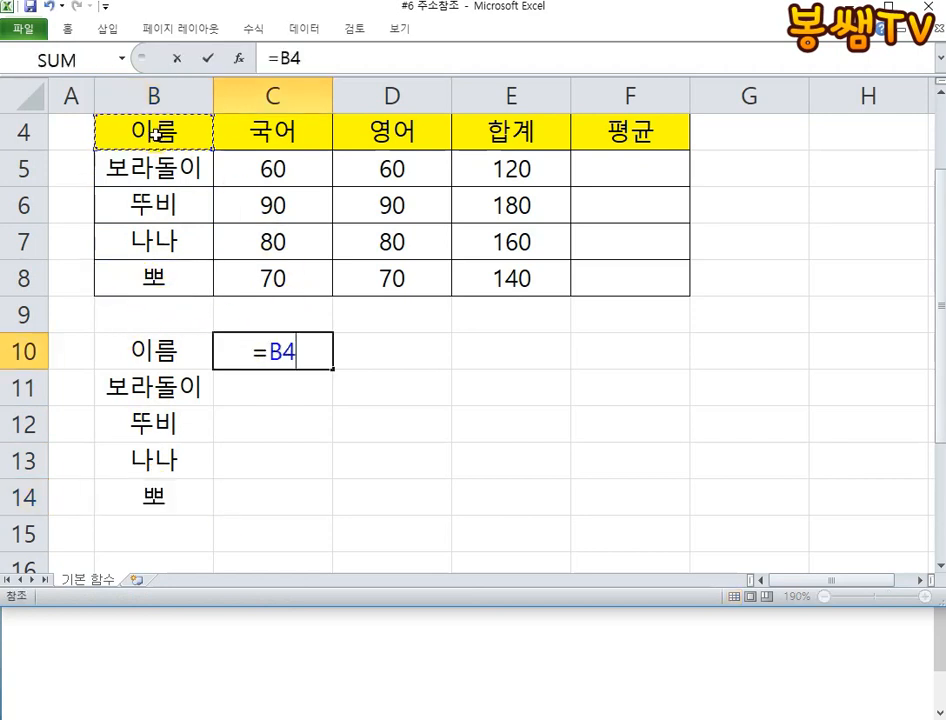
pyautogui.press('Return')
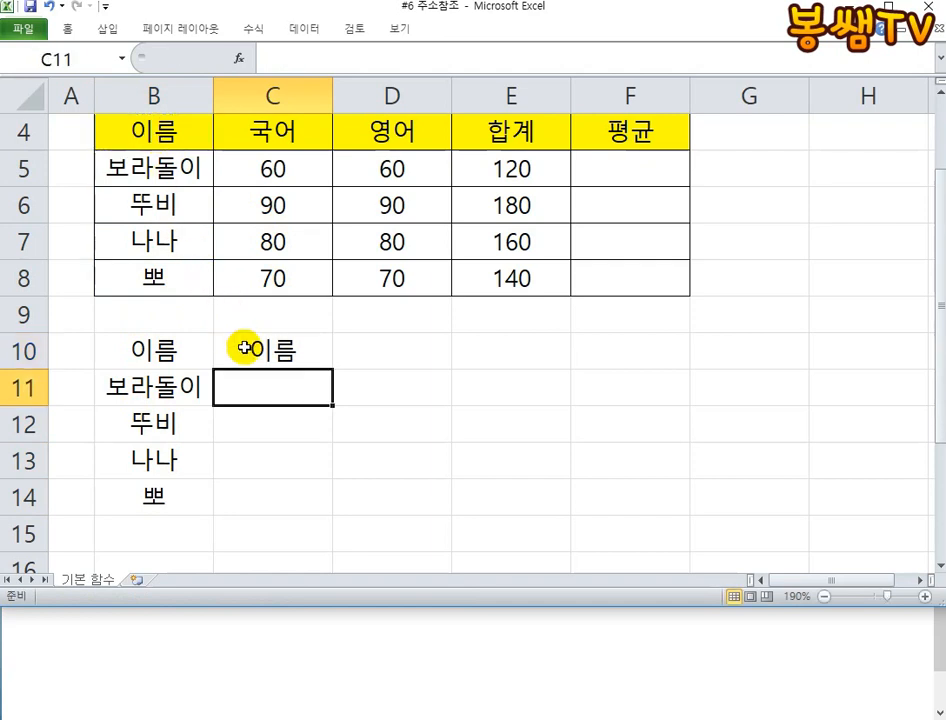
# - Convert the reference in C10 to the absolute form =$B$4, consulting the F4 instruction in the Notepad notes
pyautogui.doubleClick(250, 353)
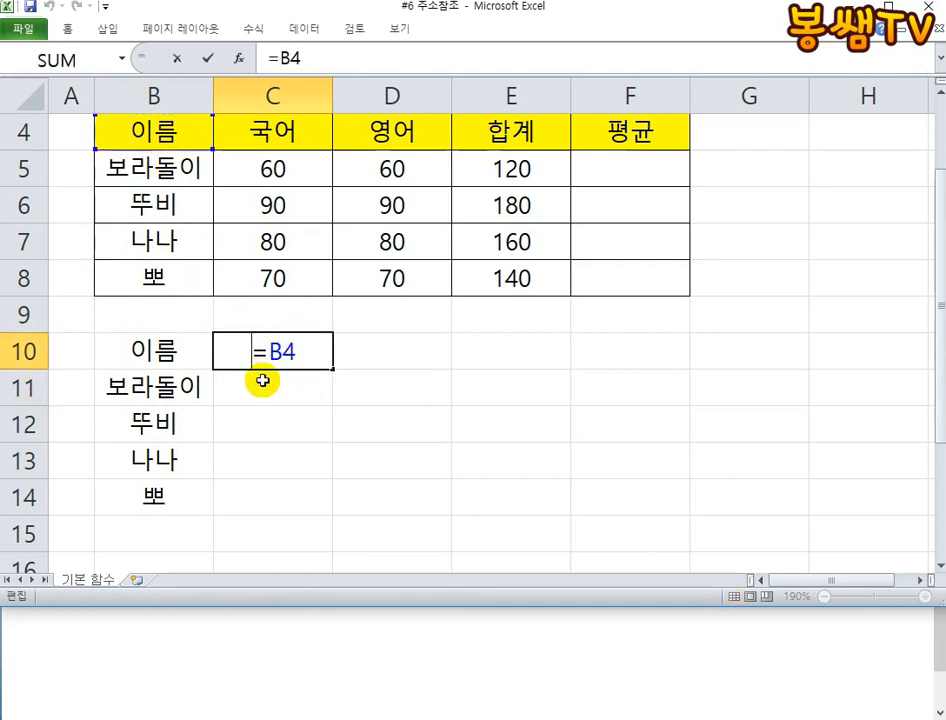
pyautogui.moveTo(272, 353); pyautogui.dragTo(302, 352)
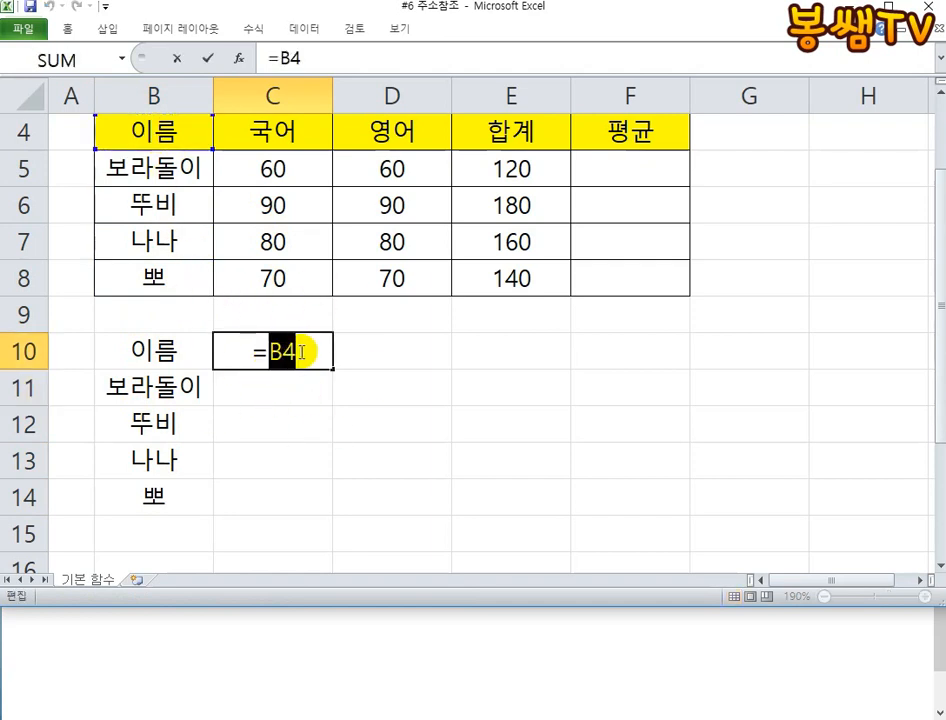
pyautogui.click(247, 612)
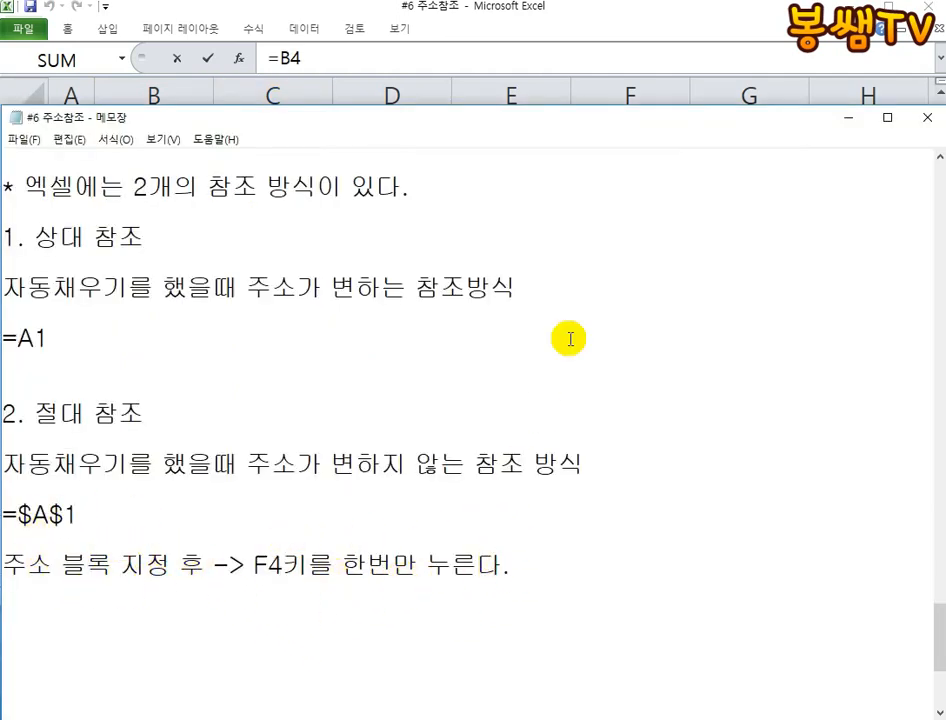
pyautogui.click(497, 80)
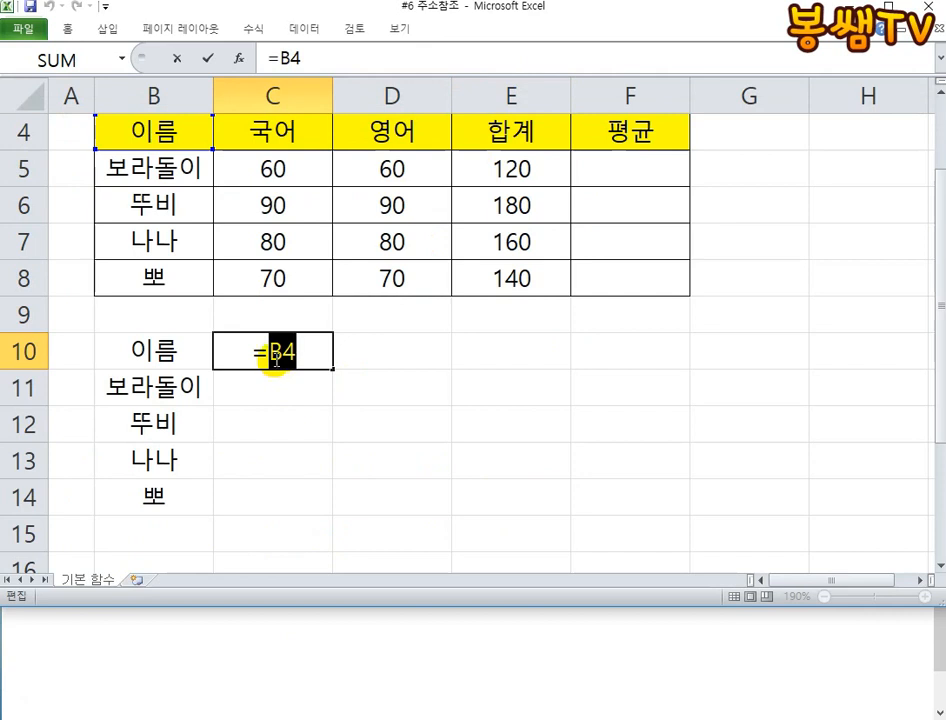
pyautogui.press('F4')
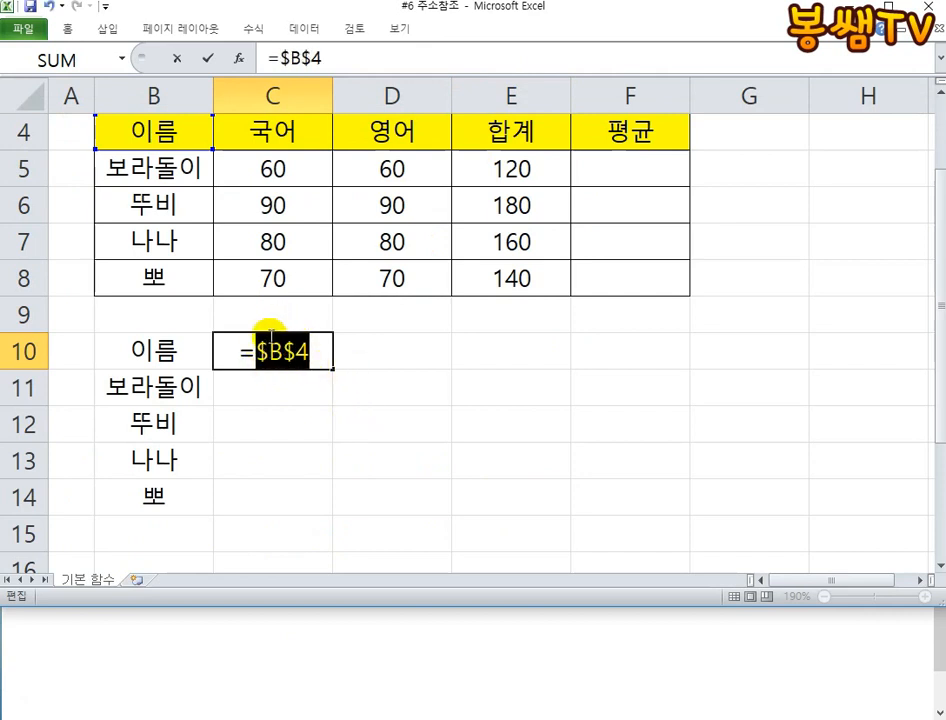
pyautogui.click(311, 352)
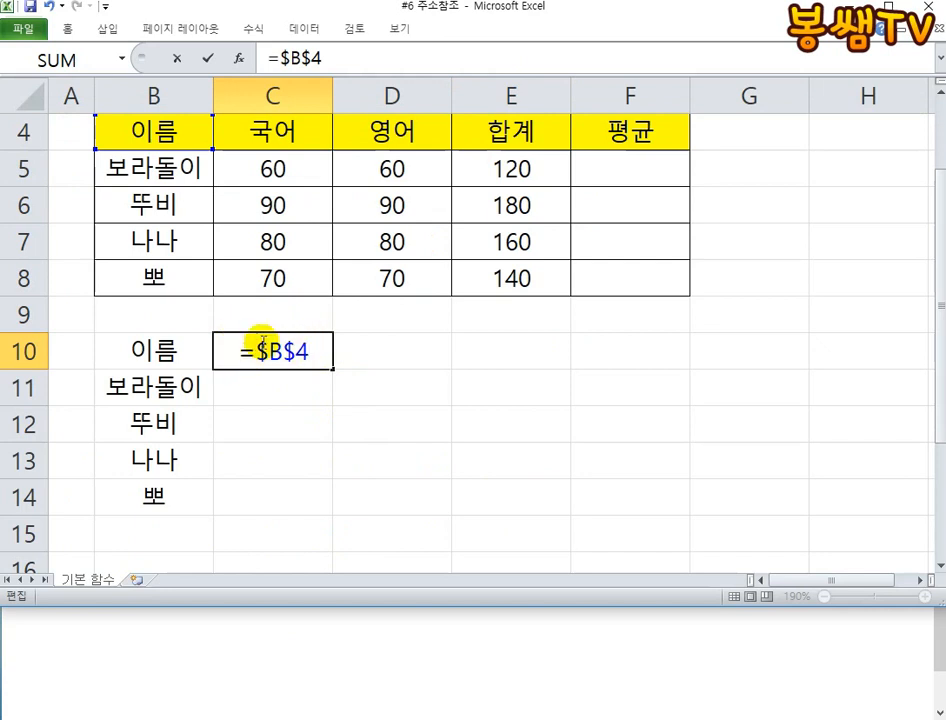
pyautogui.press('Return')
# - Review C10's absolute formula and autofill it to C11, then check that copy and extend the fill down to C14
pyautogui.click(272, 354)
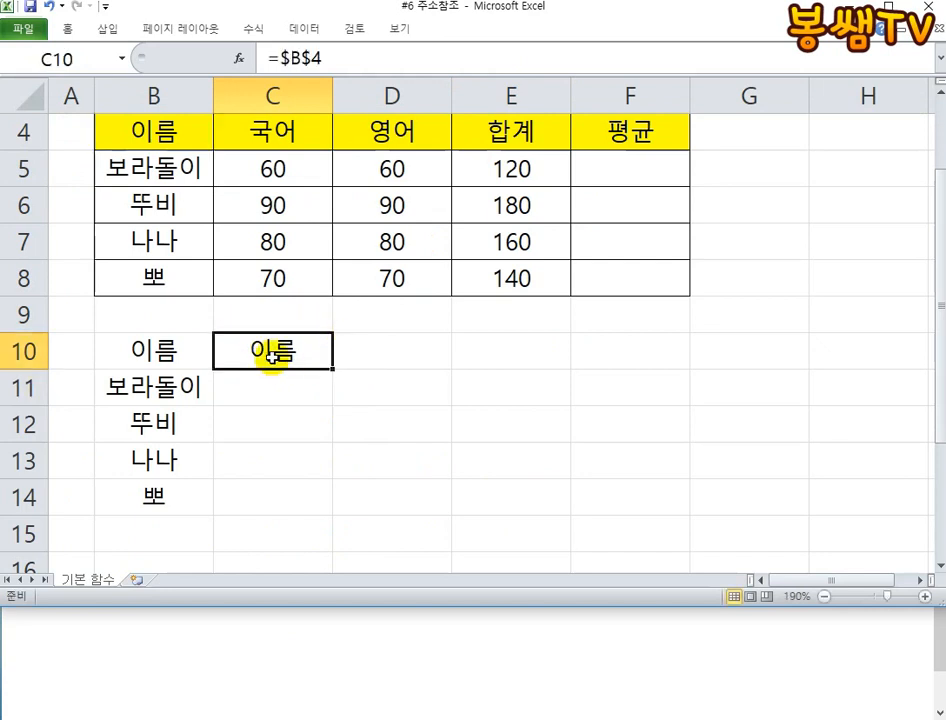
pyautogui.doubleClick(249, 348)
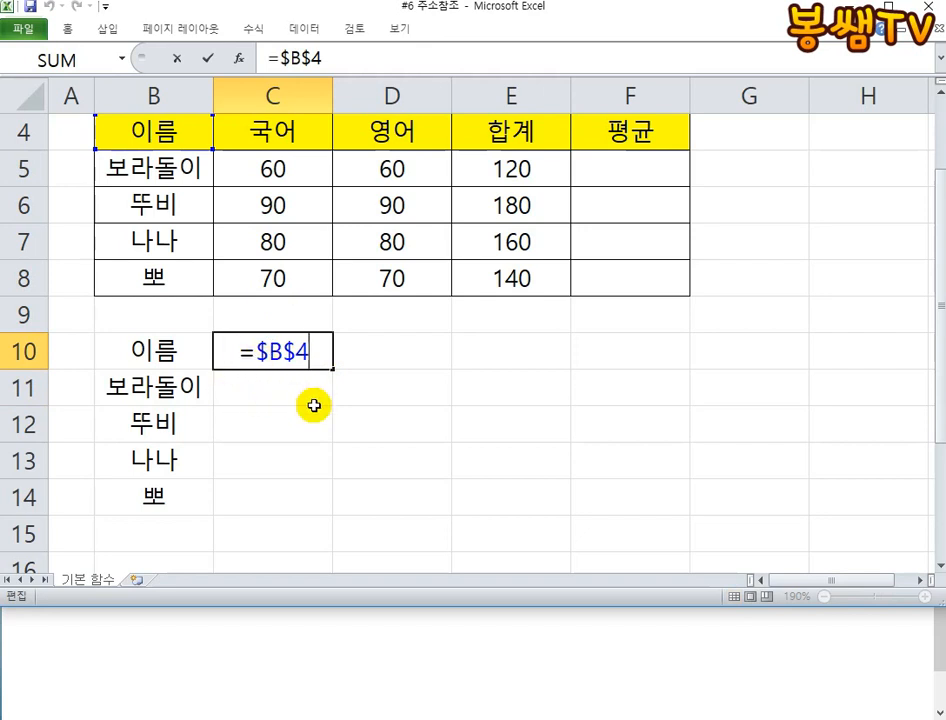
pyautogui.hotkey('ctrl', 'Return')
pyautogui.click(330, 388)
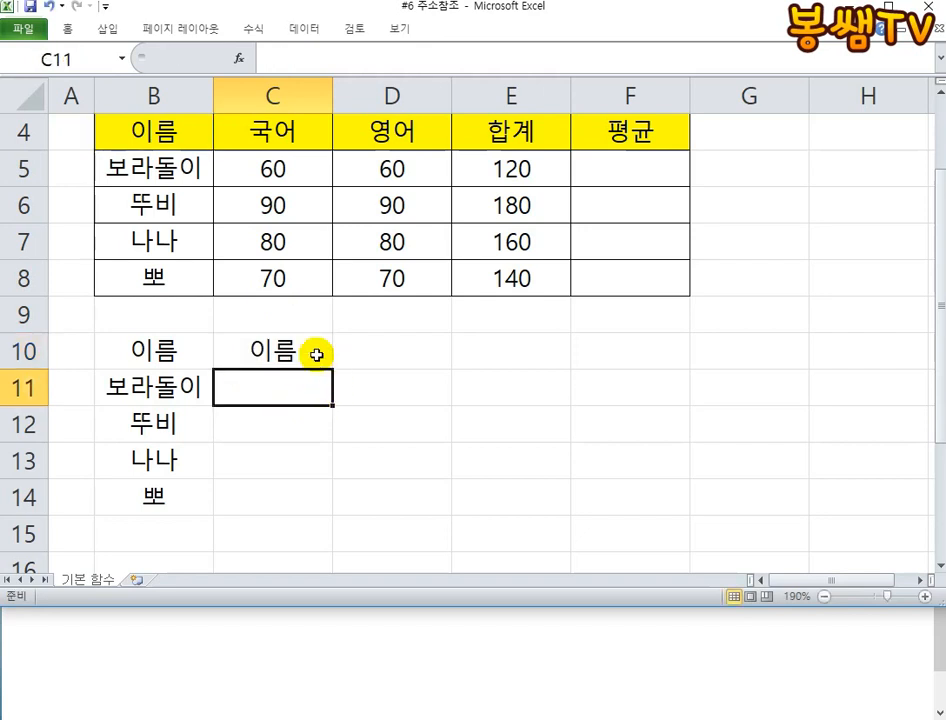
pyautogui.click(316, 354)
pyautogui.moveTo(331, 368); pyautogui.dragTo(332, 405)
pyautogui.doubleClick(312, 396)
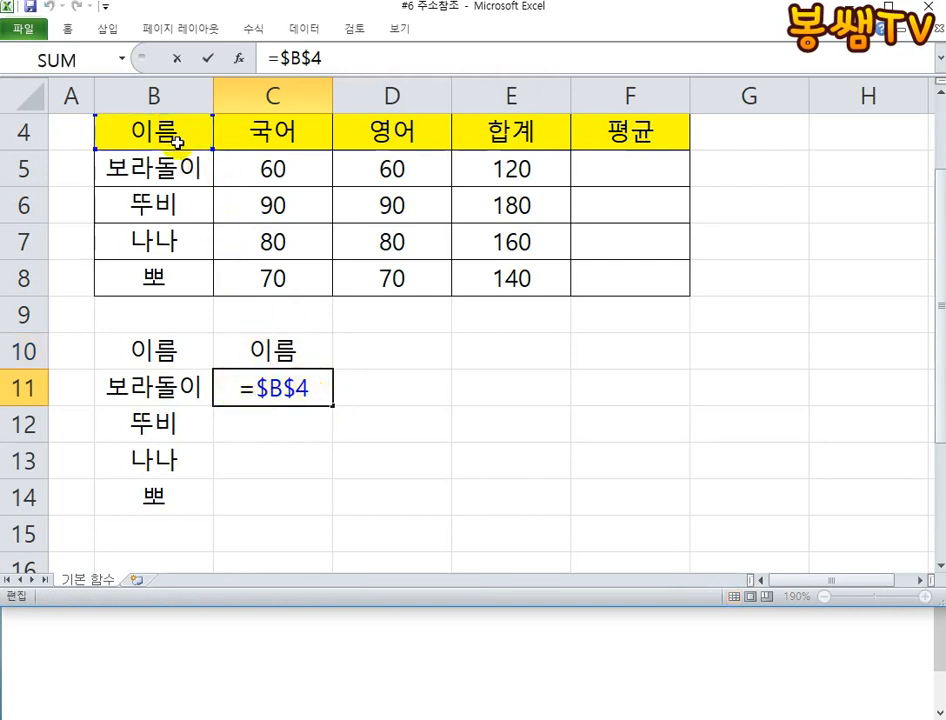
pyautogui.hotkey('ctrl', 'Return')
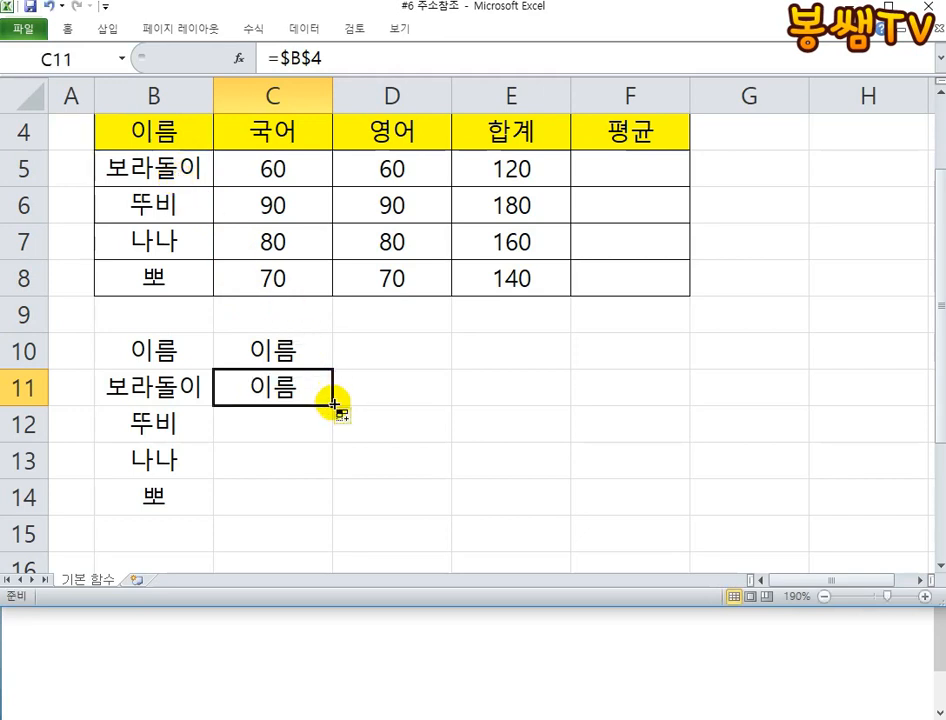
pyautogui.moveTo(331, 404); pyautogui.dragTo(328, 500)
pyautogui.click(445, 521)
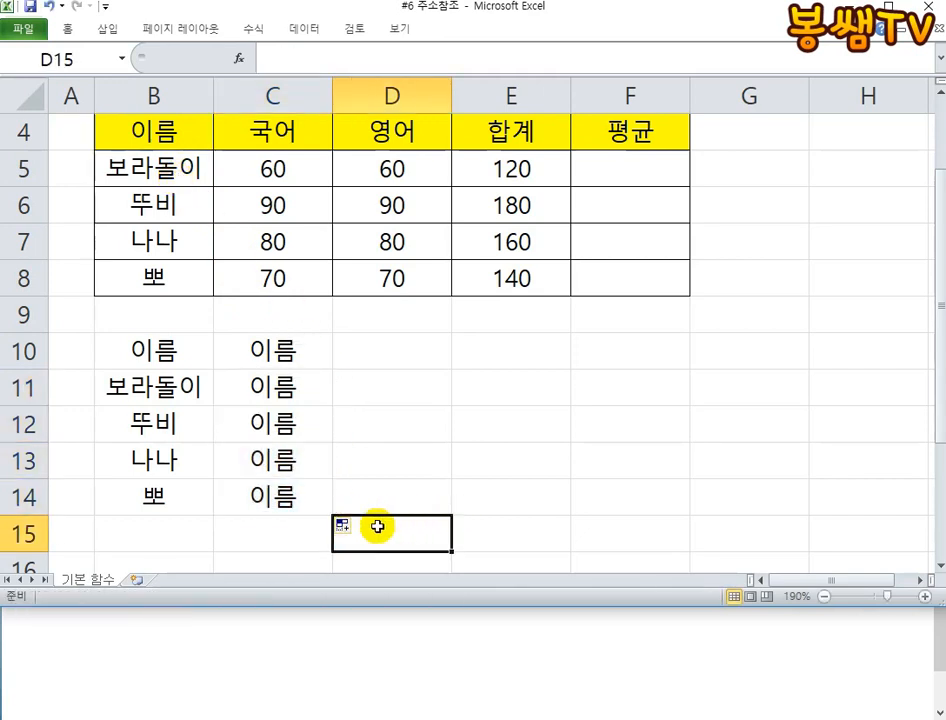
# - Compare the relative formulas in B10:B14 with the absolute ones in C10:C14, cell by cell and with the sheet's formulas temporarily shown
pyautogui.click(255, 352)
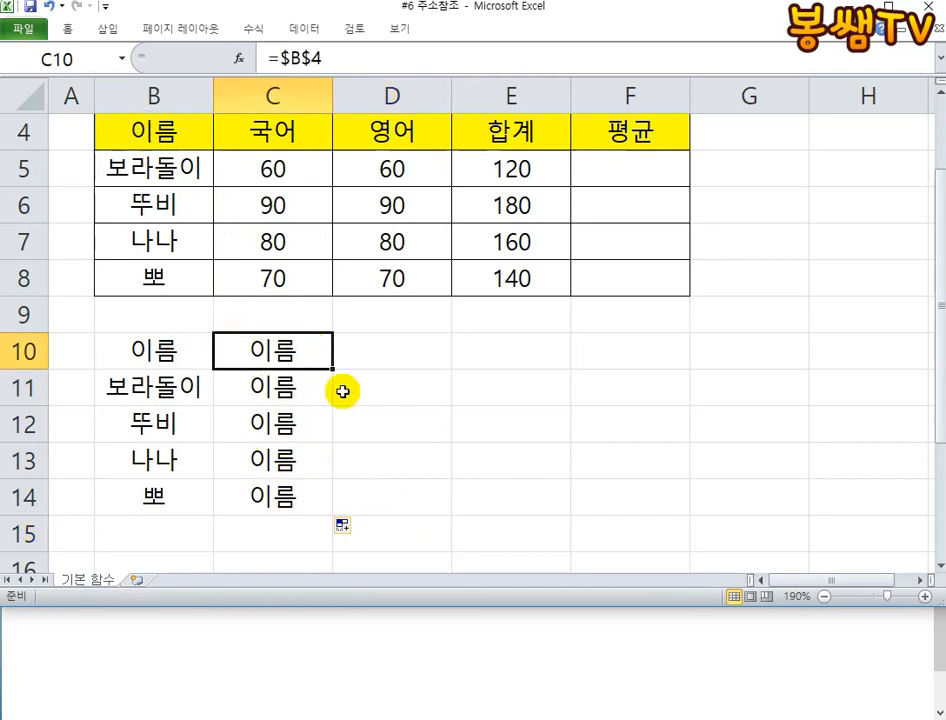
pyautogui.click(163, 354)
pyautogui.click(141, 455)
pyautogui.click(150, 424)
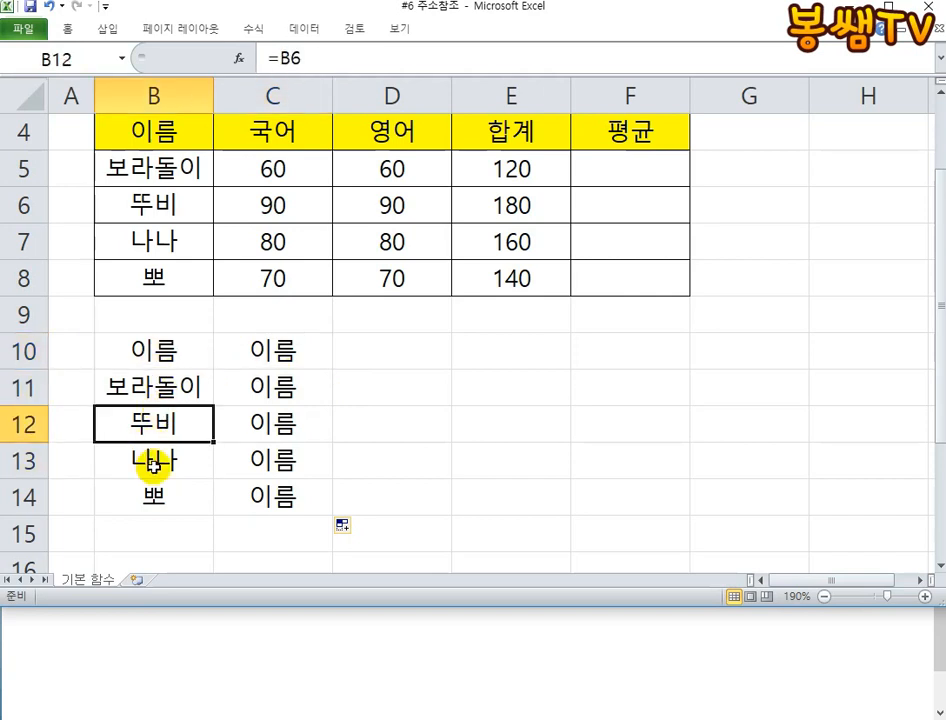
pyautogui.click(152, 494)
pyautogui.click(301, 358)
pyautogui.click(302, 380)
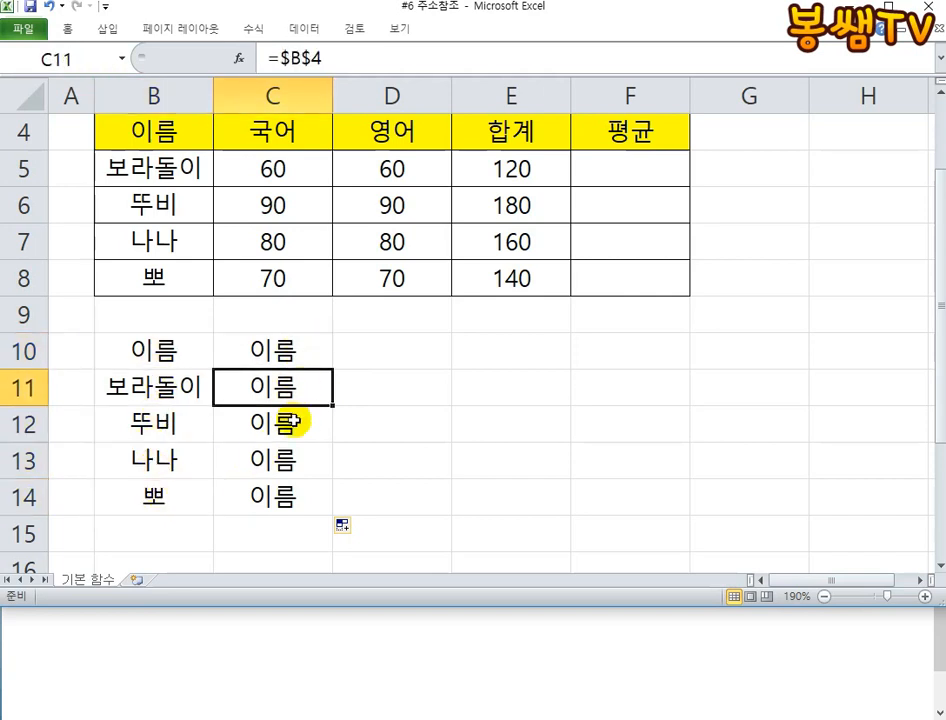
pyautogui.click(294, 420)
pyautogui.click(285, 450)
pyautogui.click(268, 498)
pyautogui.click(289, 358)
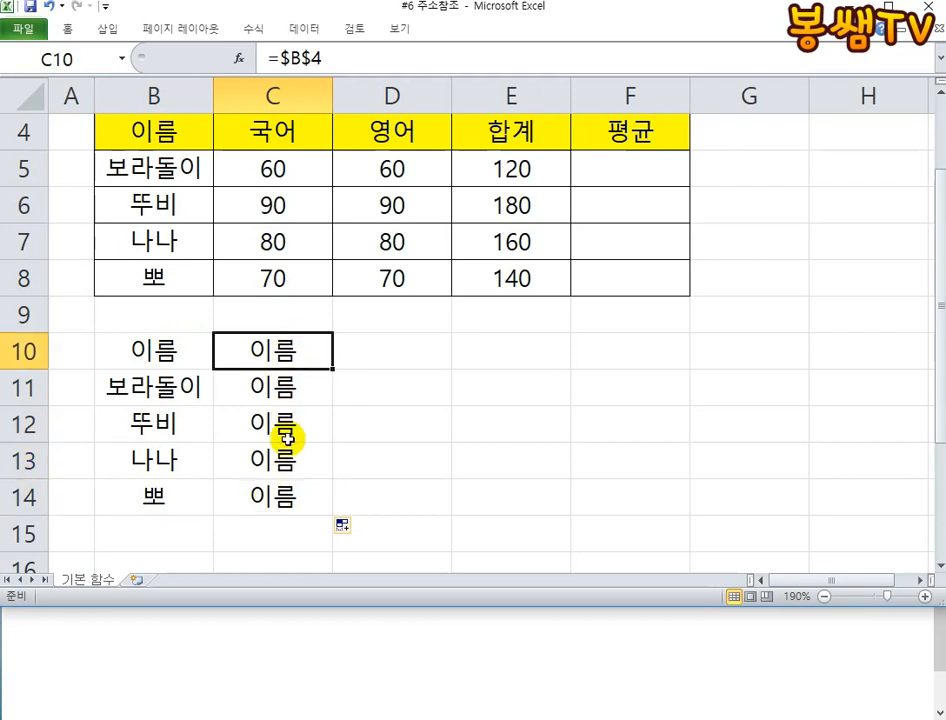
pyautogui.click(290, 495)
pyautogui.click(459, 468)
pyautogui.hotkey('ctrl', '`')
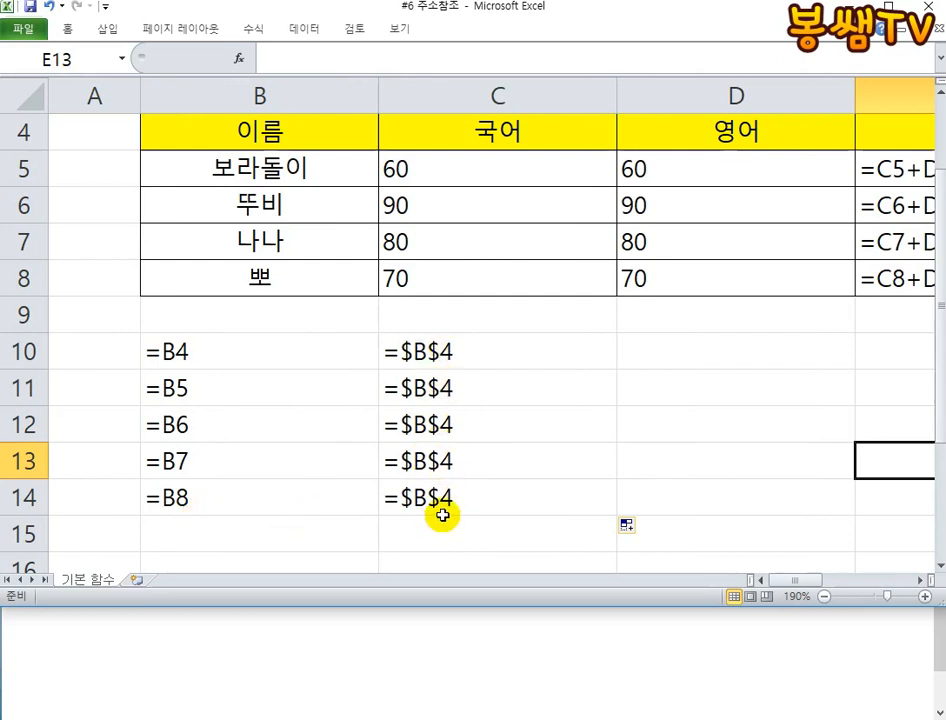
pyautogui.hotkey('ctrl', '`')
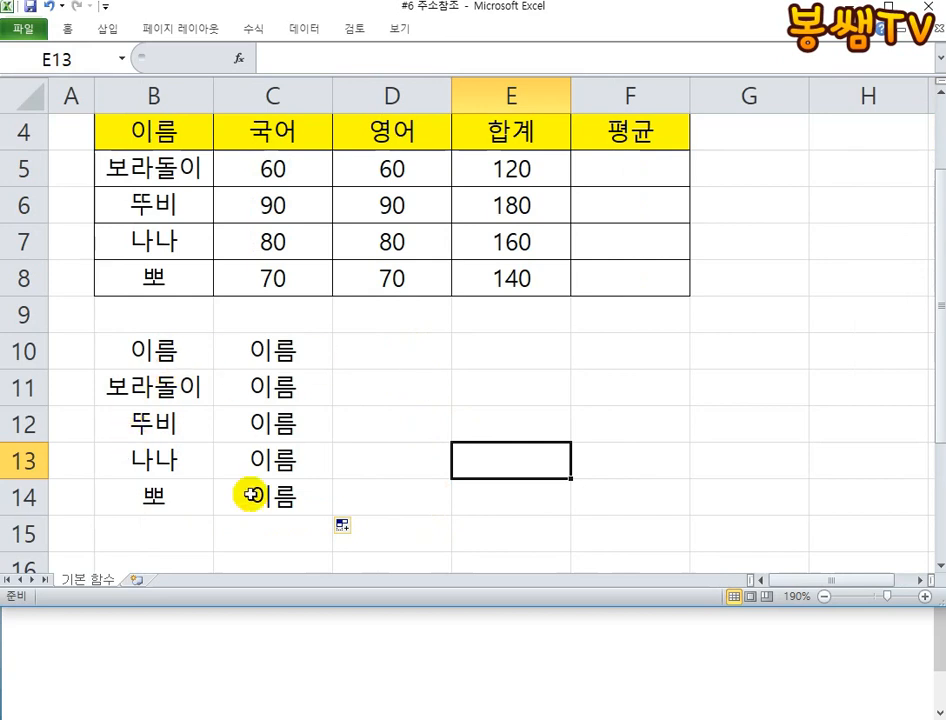
# - Look over the totals in E5:E8 and clear the example formulas from B10:C14
pyautogui.moveTo(502, 170); pyautogui.dragTo(510, 278)
pyautogui.scroll(1, 330, 384)
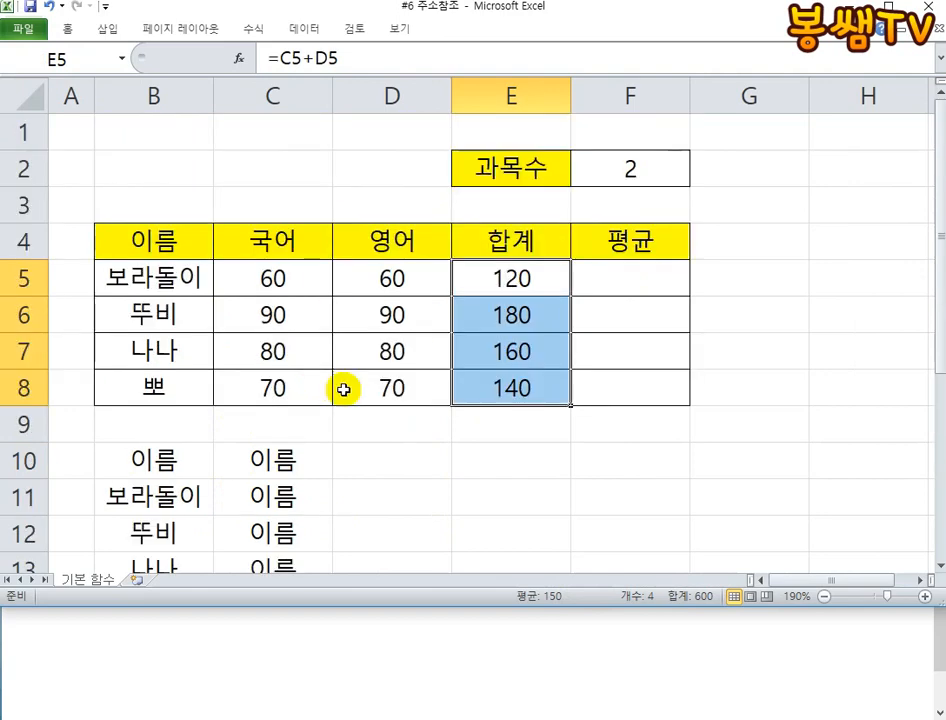
pyautogui.scroll(-1, 230, 430)
pyautogui.moveTo(193, 364); pyautogui.dragTo(247, 507)
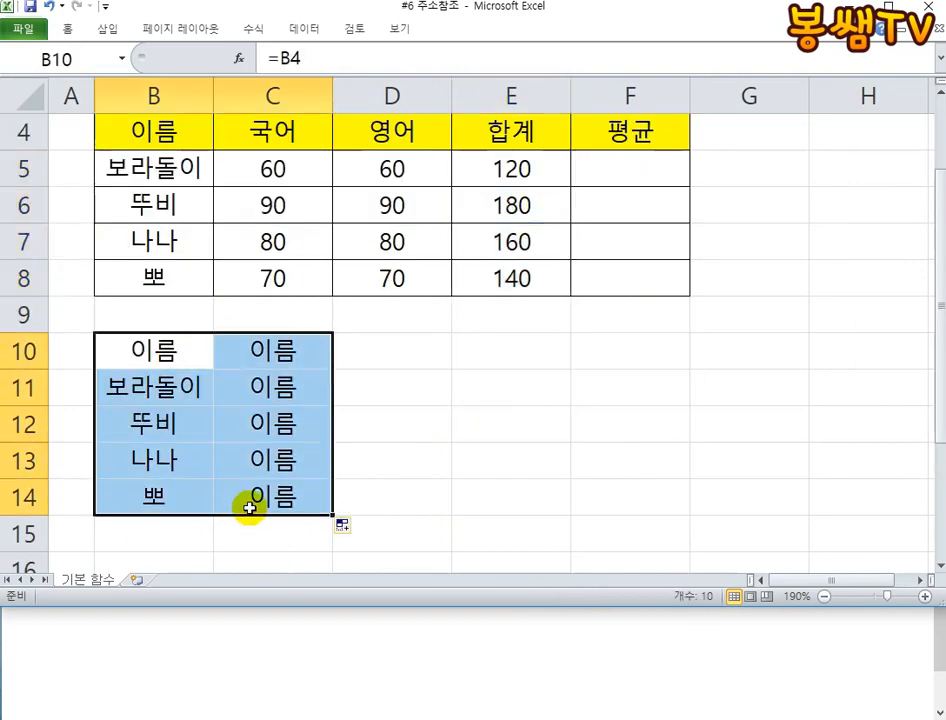
pyautogui.press('Delete')
# - Start a formula in F5, the first cell under the 평균 heading
pyautogui.scroll(1, 625, 381)
pyautogui.click(619, 272)
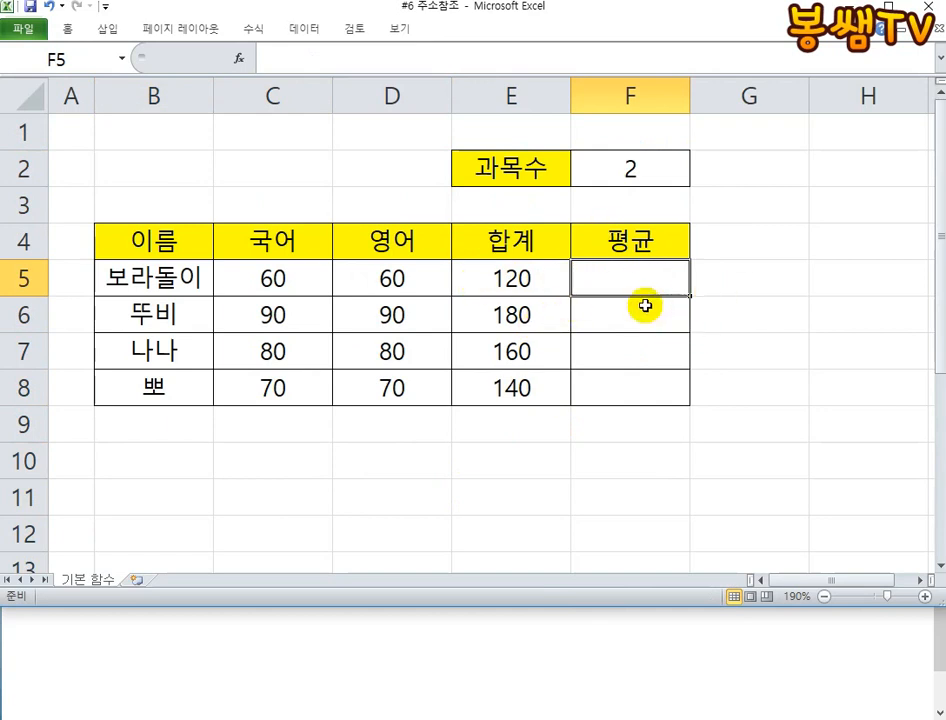
pyautogui.write('=ㄴ')
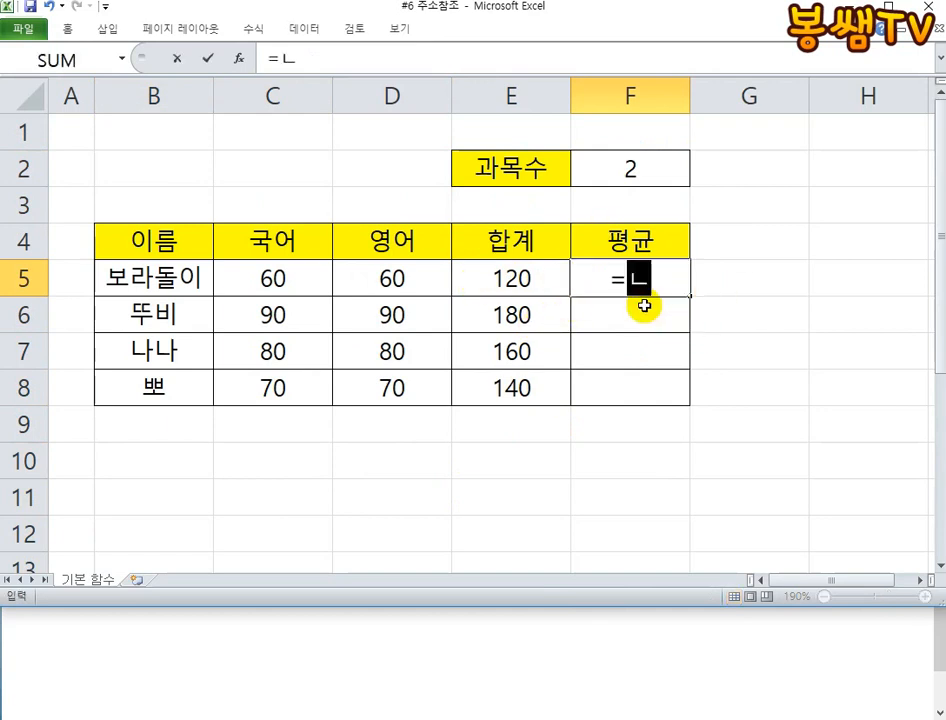
pyautogui.write('SB')
pyautogui.press('BackSpace')
pyautogui.press('BackSpace')
pyautogui.press('BackSpace')
pyautogui.write('A')
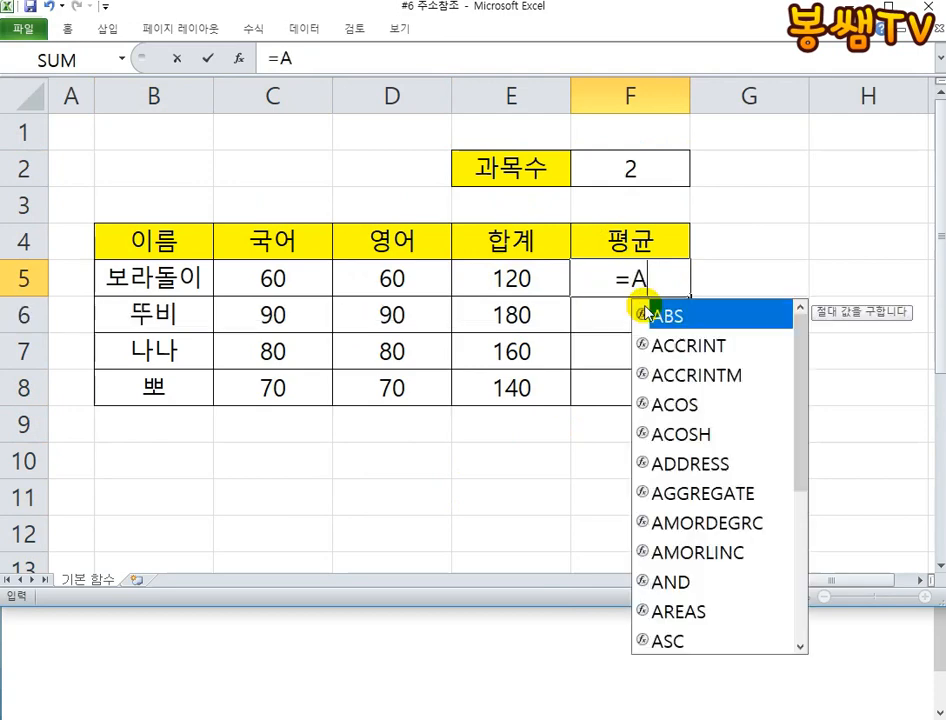
pyautogui.write('VER')
pyautogui.press('BackSpace')
pyautogui.press('BackSpace')
pyautogui.press('BackSpace')
pyautogui.press('BackSpace')
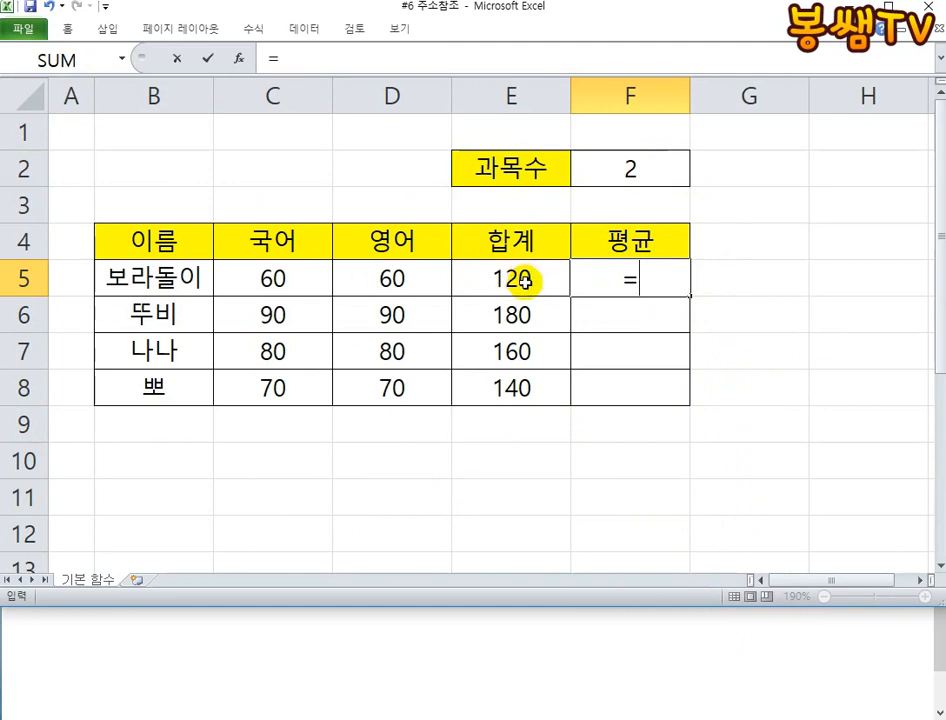
# - Complete the average formula in F5 as =E5/F2, dividing the total by the subject count
pyautogui.click(480, 281)
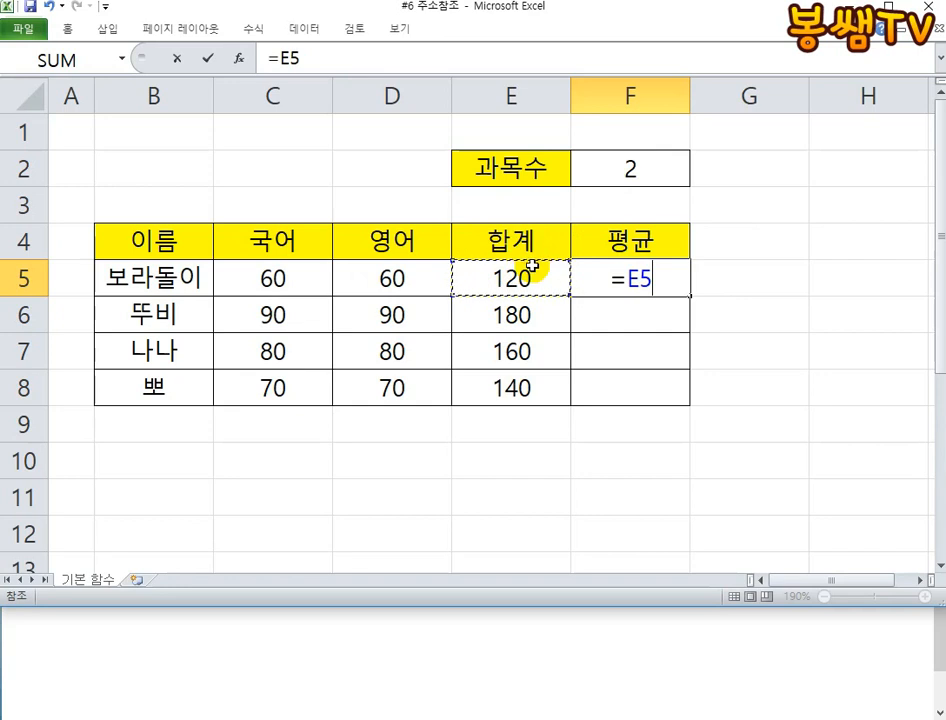
pyautogui.write('/')
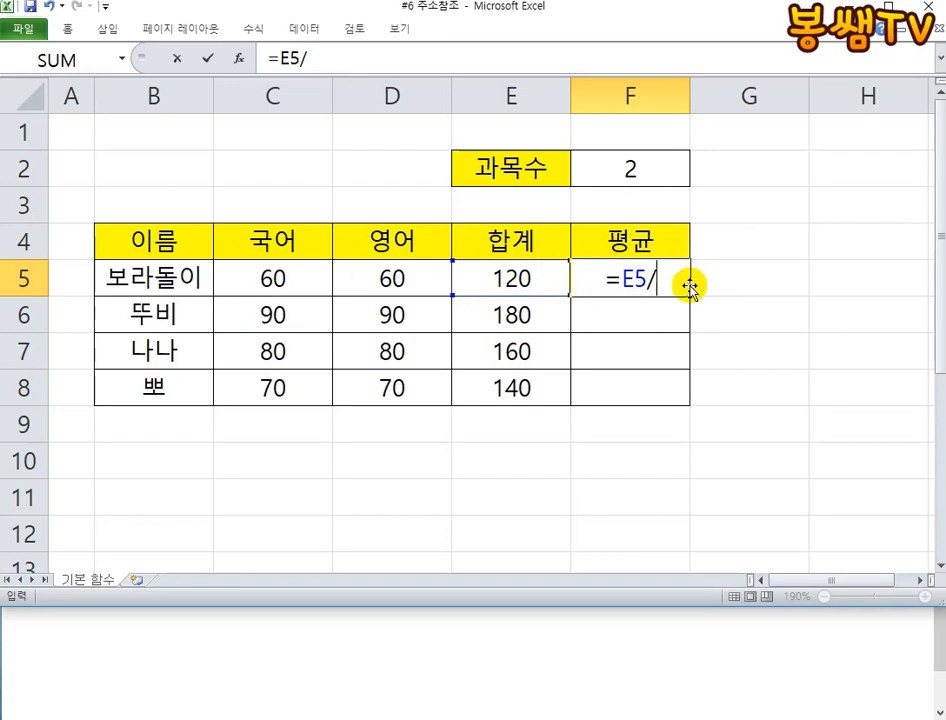
pyautogui.click(650, 172)
pyautogui.press('BackSpace')
pyautogui.press('BackSpace')
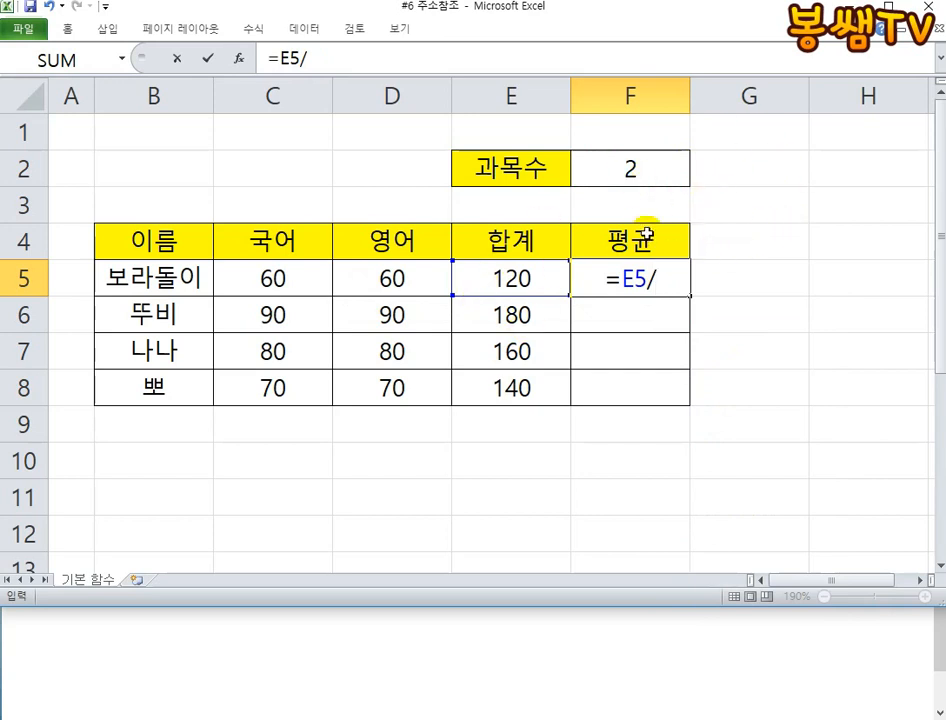
pyautogui.click(627, 172)
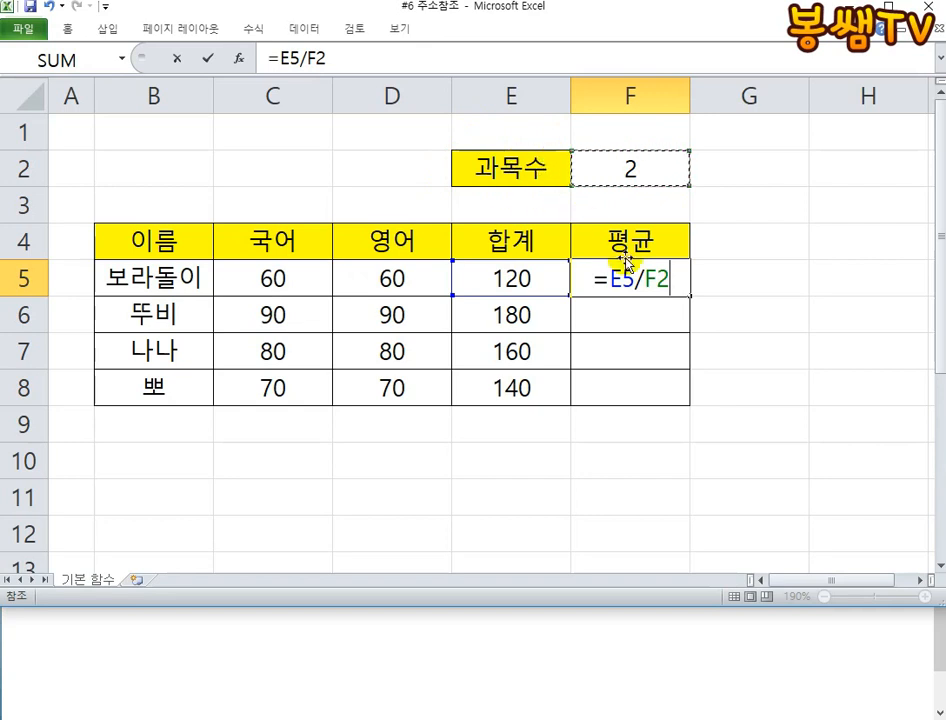
pyautogui.press('Return')
# - Check the relative formula in F5 and autofill it down to F8
pyautogui.click(609, 283)
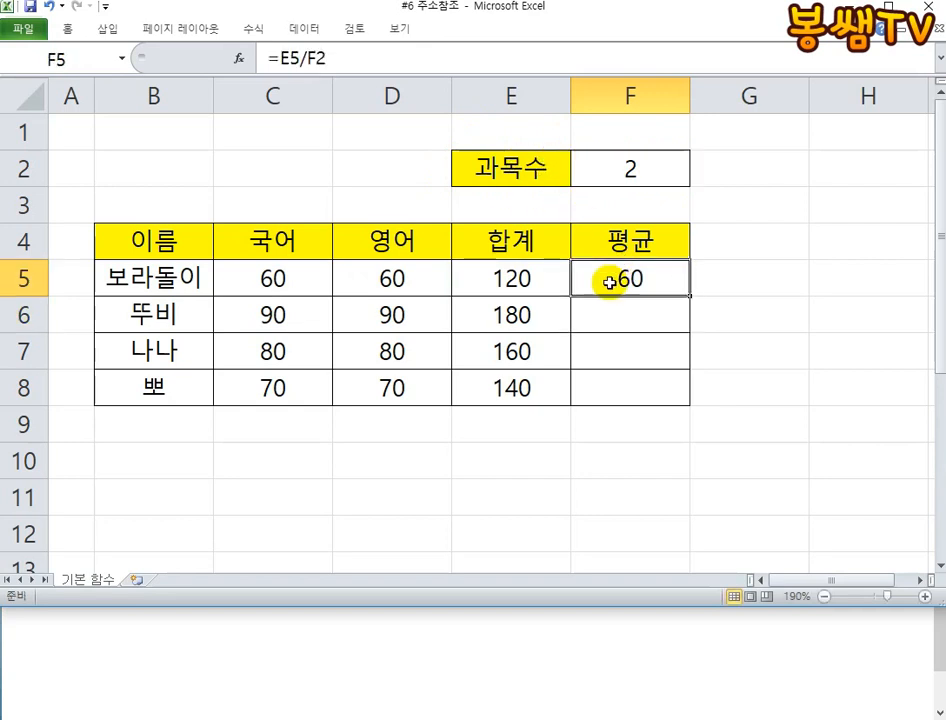
pyautogui.doubleClick(609, 283)
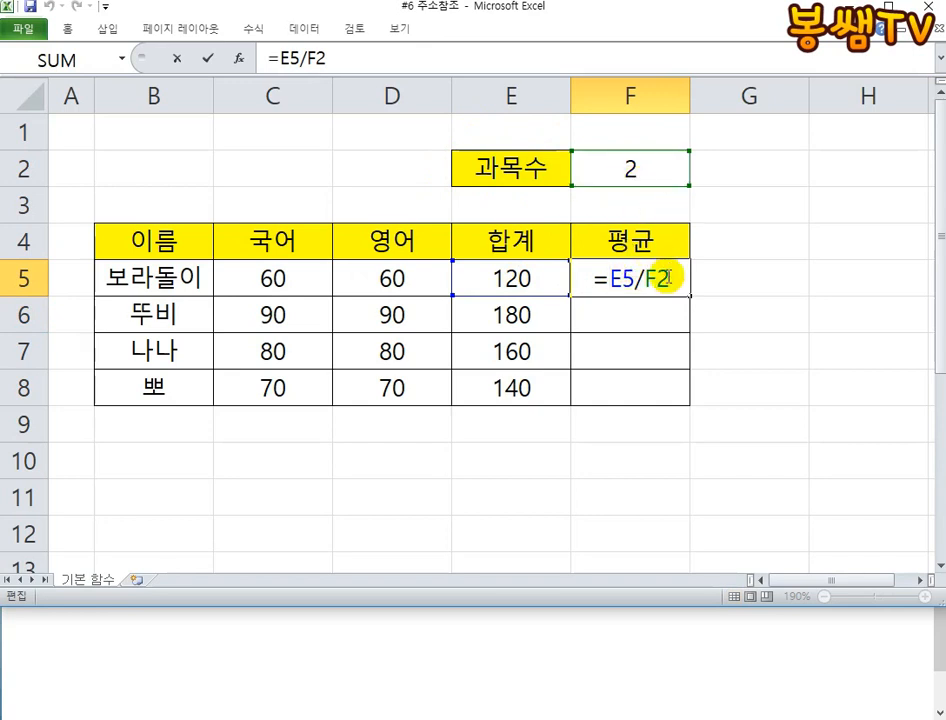
pyautogui.press('Escape')
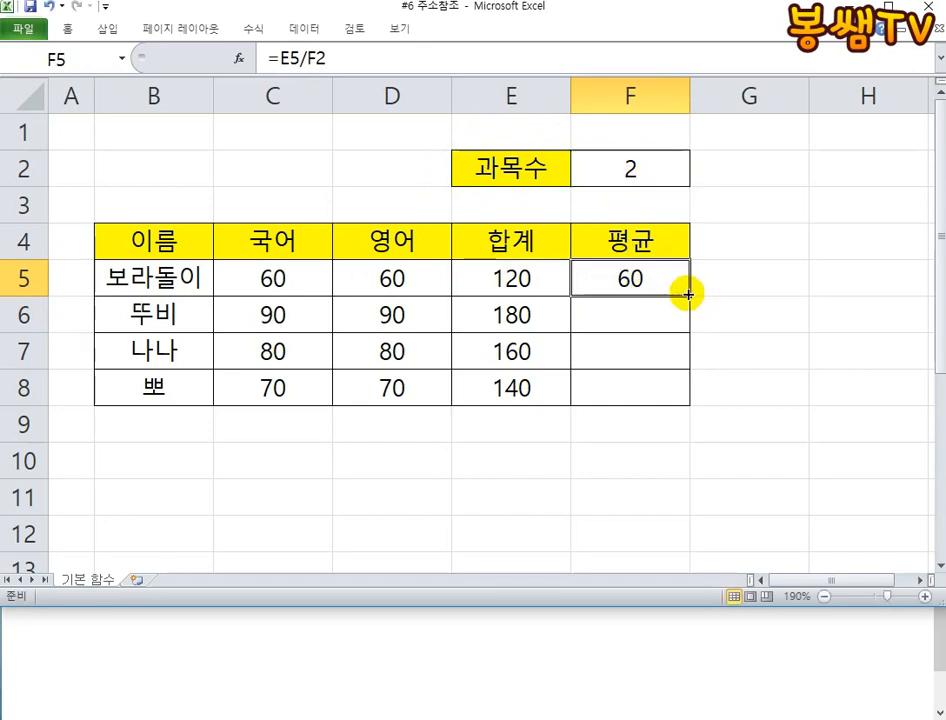
pyautogui.moveTo(688, 294); pyautogui.dragTo(680, 409)
# - Compare the filled formulas in F6 and F7, and trace which cells F6's formula refers to
pyautogui.click(633, 318)
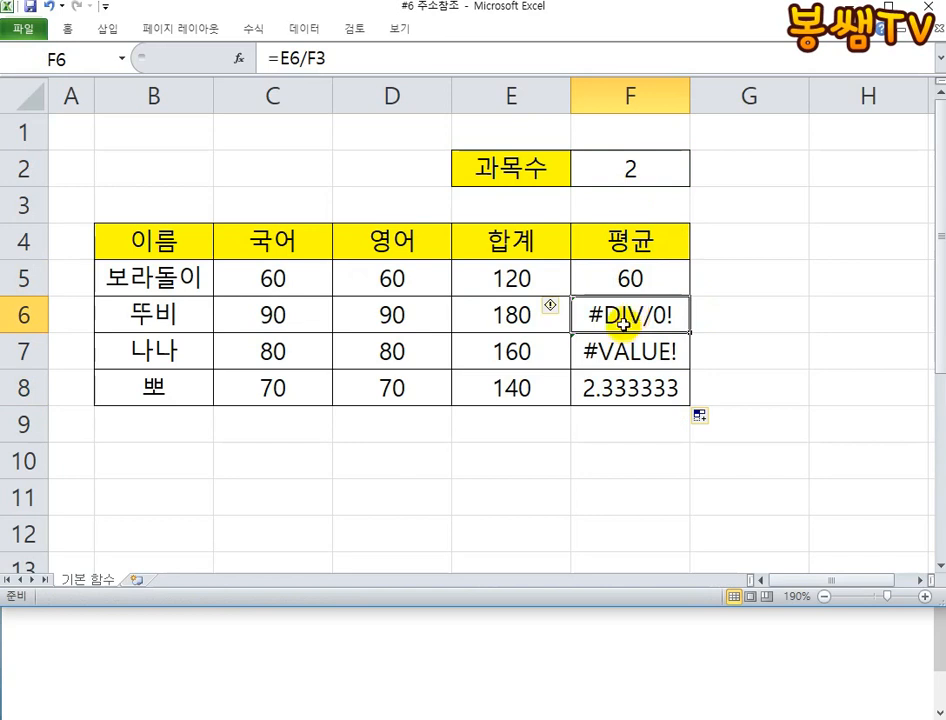
pyautogui.click(637, 343)
pyautogui.click(645, 318)
pyautogui.click(648, 348)
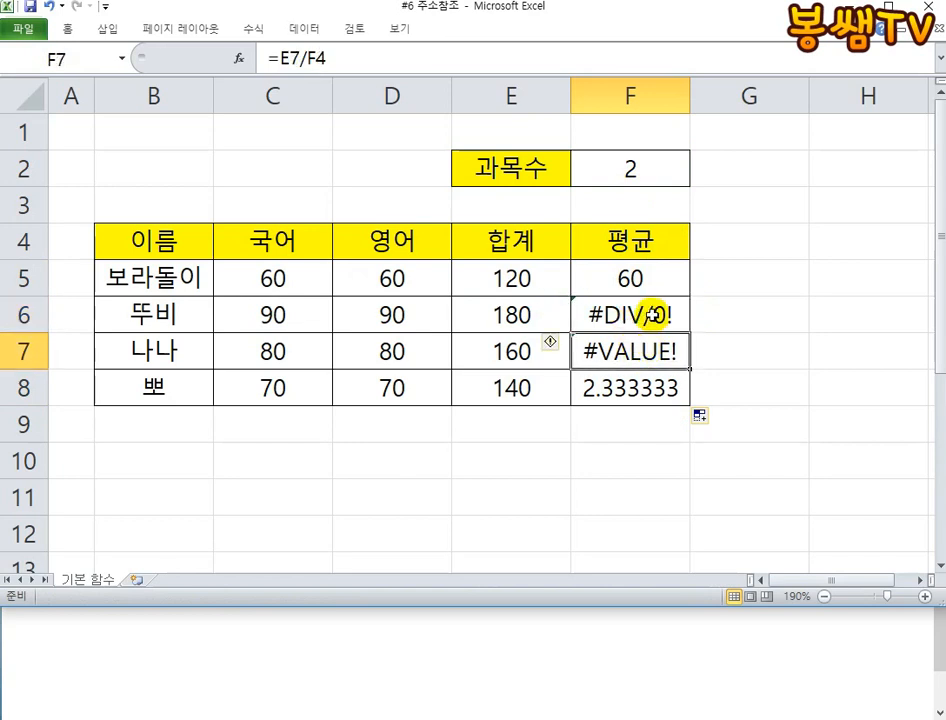
pyautogui.click(652, 315)
pyautogui.click(634, 357)
pyautogui.click(643, 320)
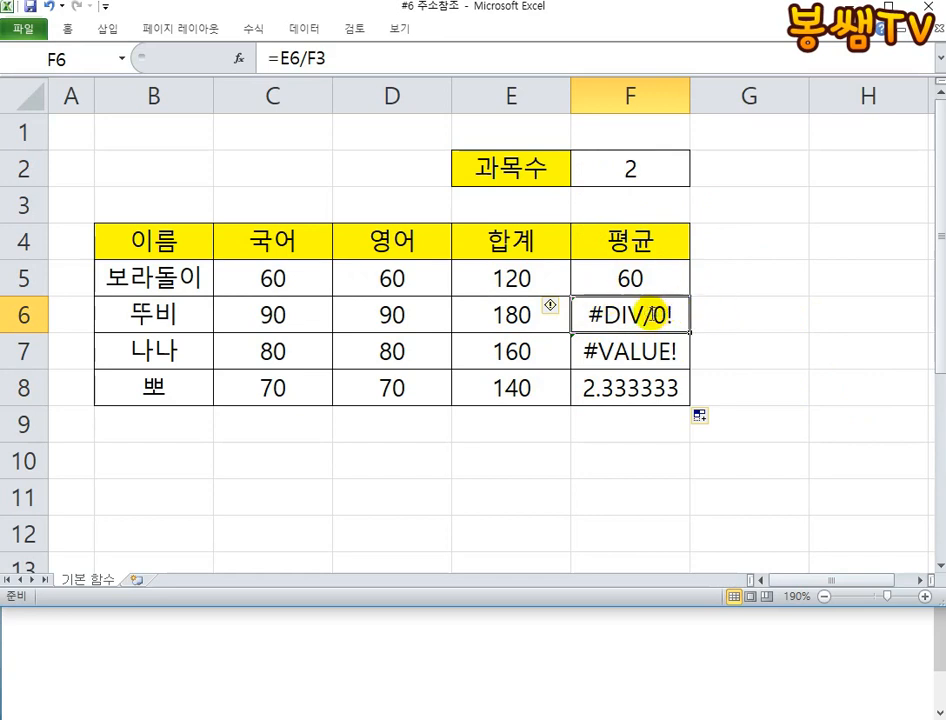
pyautogui.doubleClick(651, 315)
pyautogui.click(667, 315)
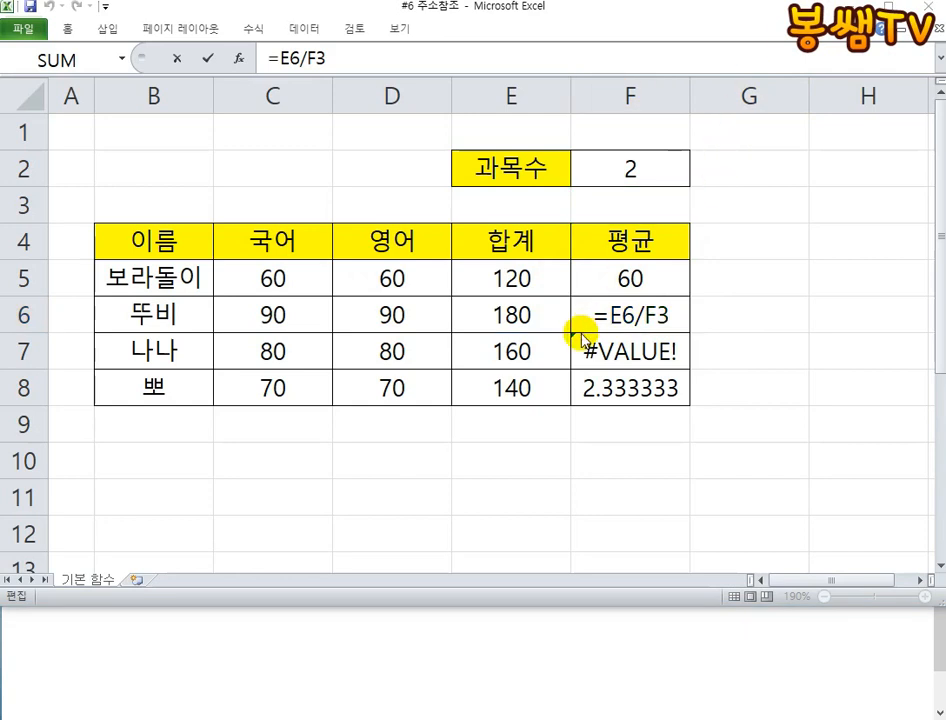
pyautogui.click(609, 315)
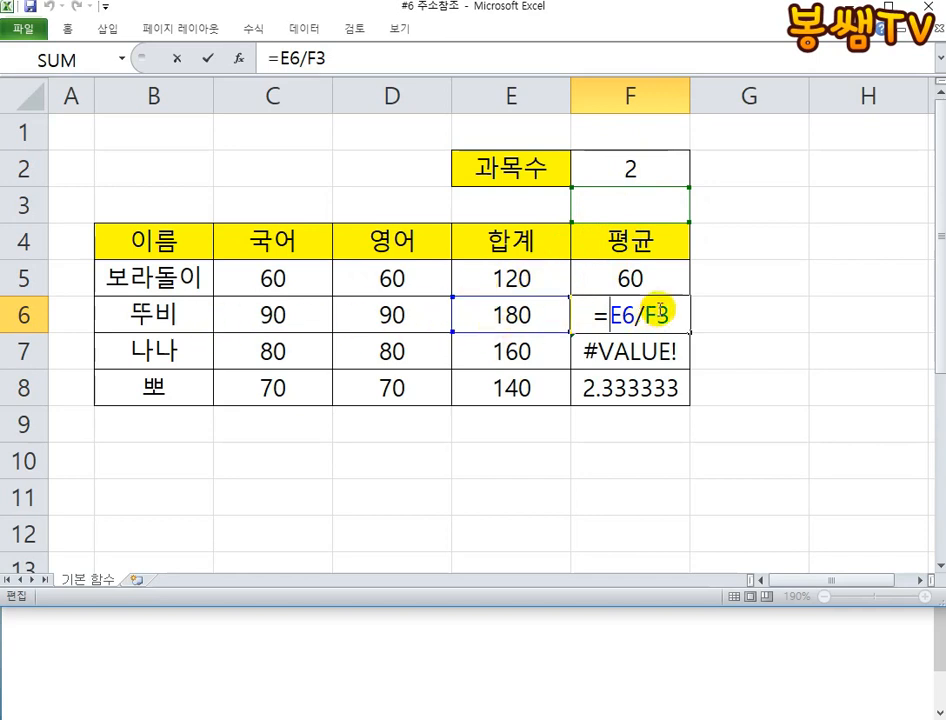
pyautogui.click(659, 312)
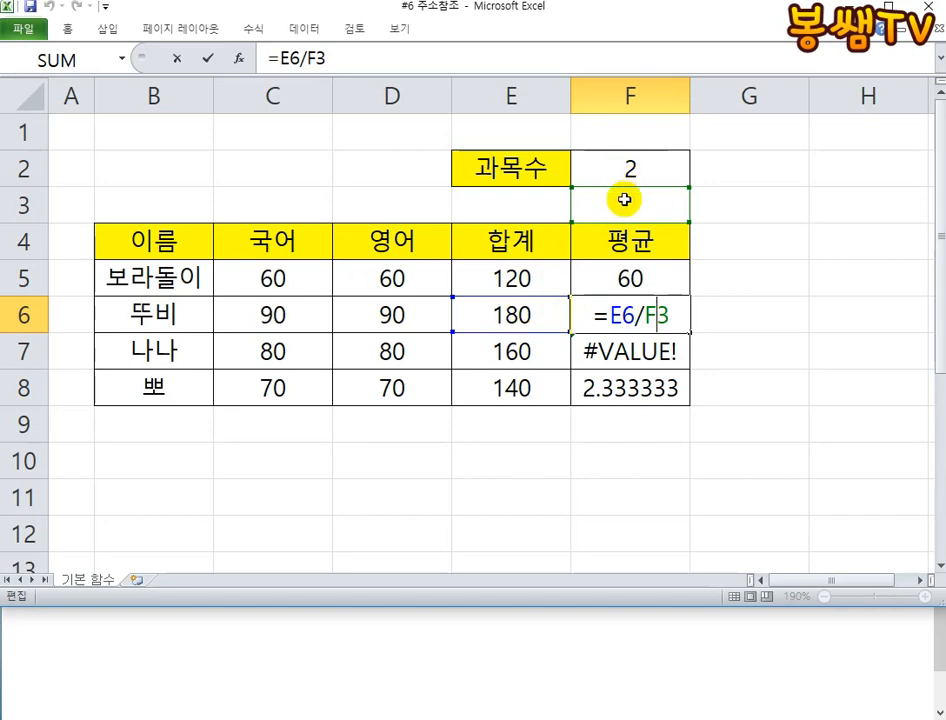
# - Switch to the Notepad notes to highlight the 절대 참조 heading, and return to Excel, leaving F6's edit mode
pyautogui.click(517, 638)
pyautogui.moveTo(190, 412); pyautogui.dragTo(30, 413)
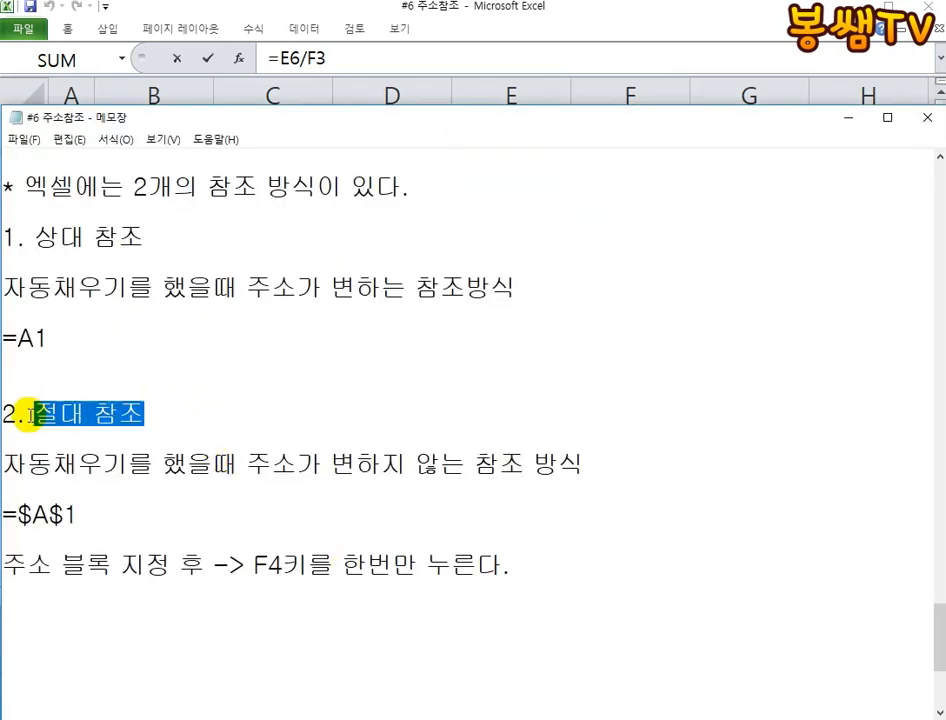
pyautogui.click(619, 80)
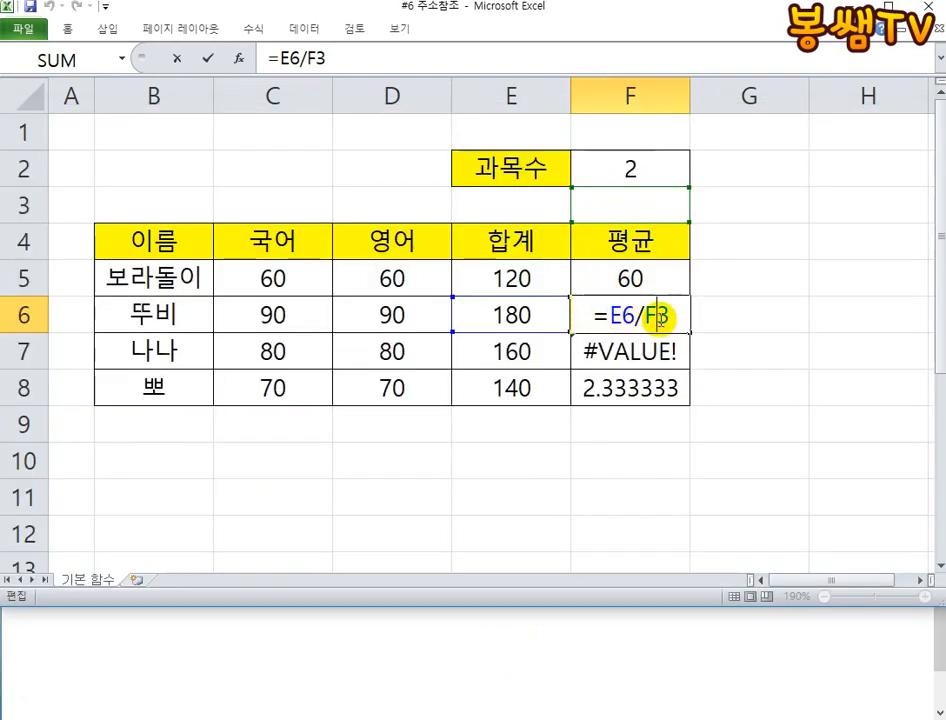
pyautogui.press('Escape')
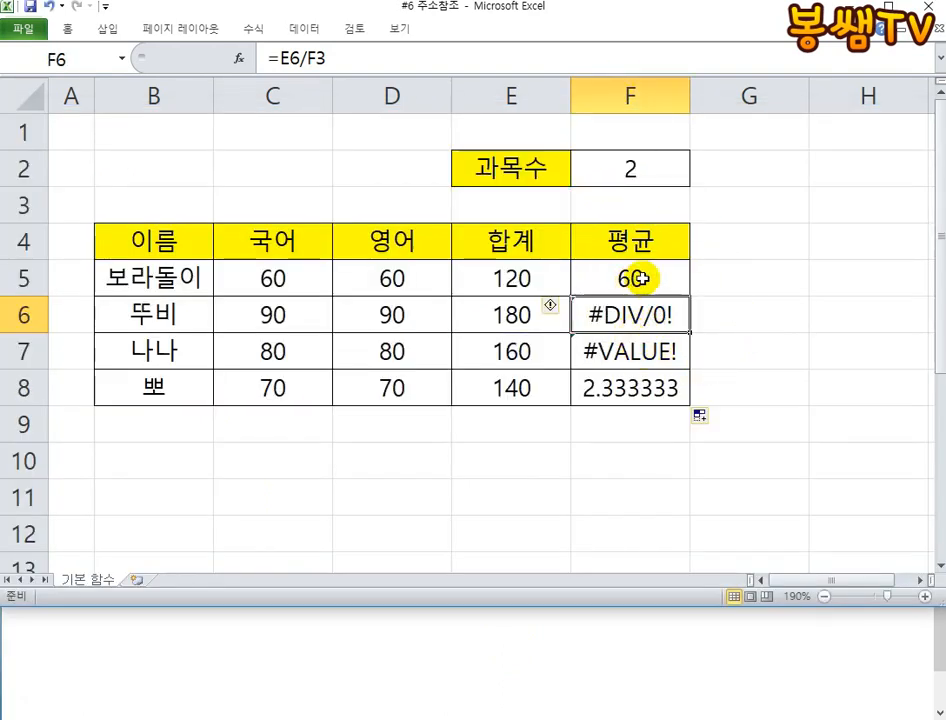
# - Make the subject-count reference in F5 absolute so the formula reads =E5/$F$2
pyautogui.click(640, 279)
pyautogui.doubleClick(638, 279)
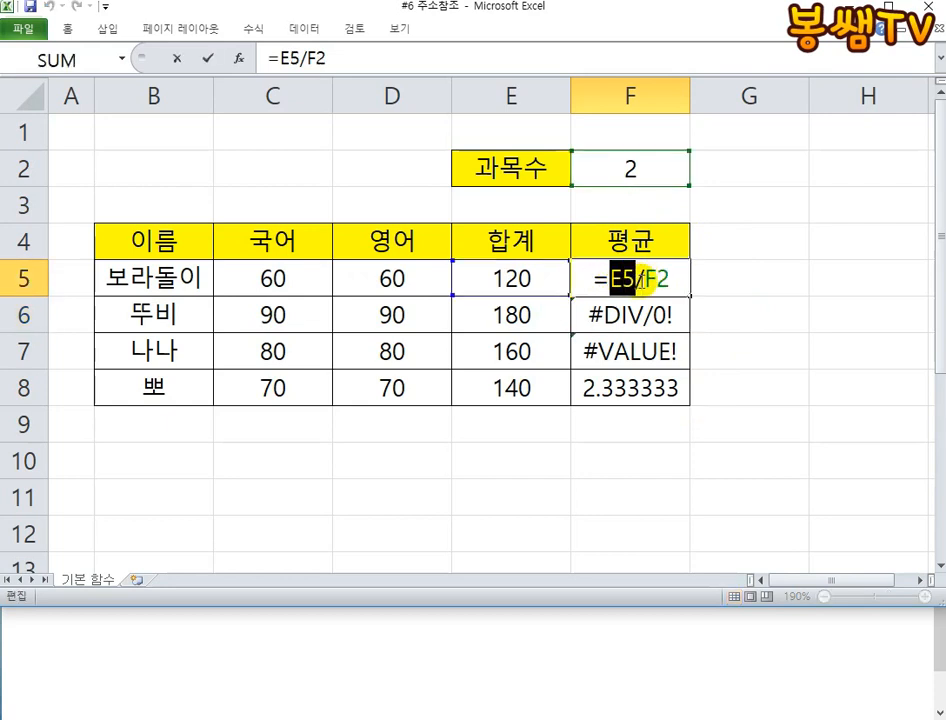
pyautogui.doubleClick(662, 279)
pyautogui.press('F4')
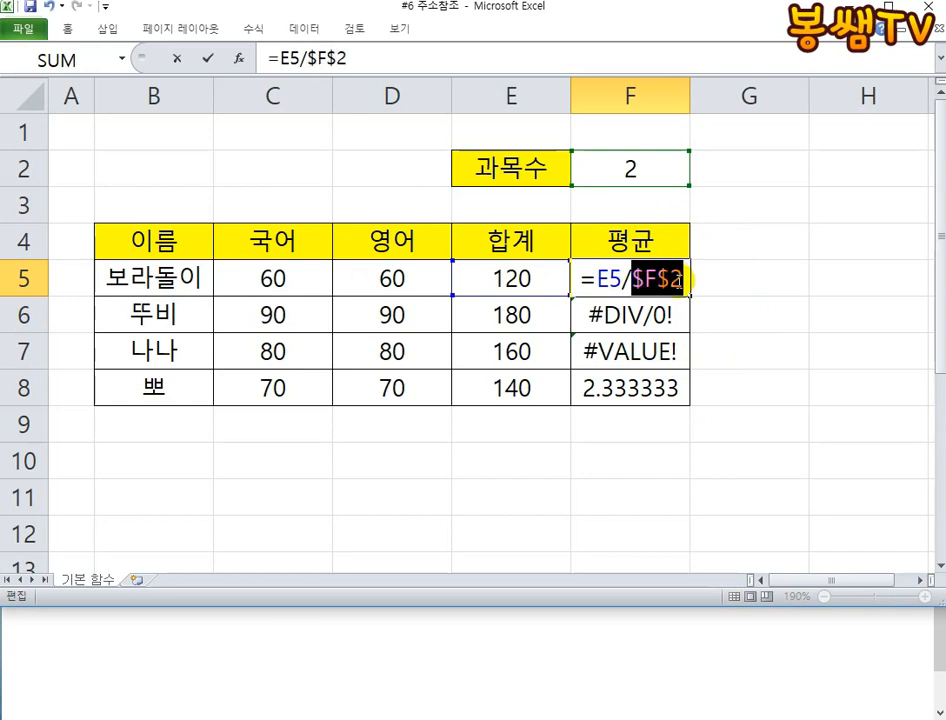
pyautogui.click(668, 280)
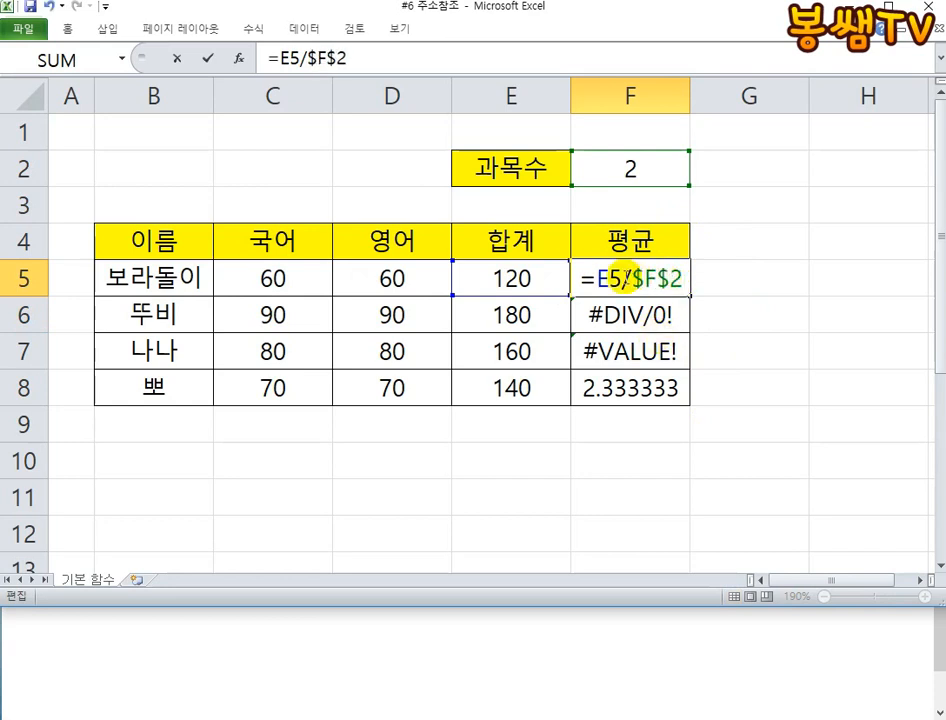
pyautogui.click(598, 279)
pyautogui.click(654, 279)
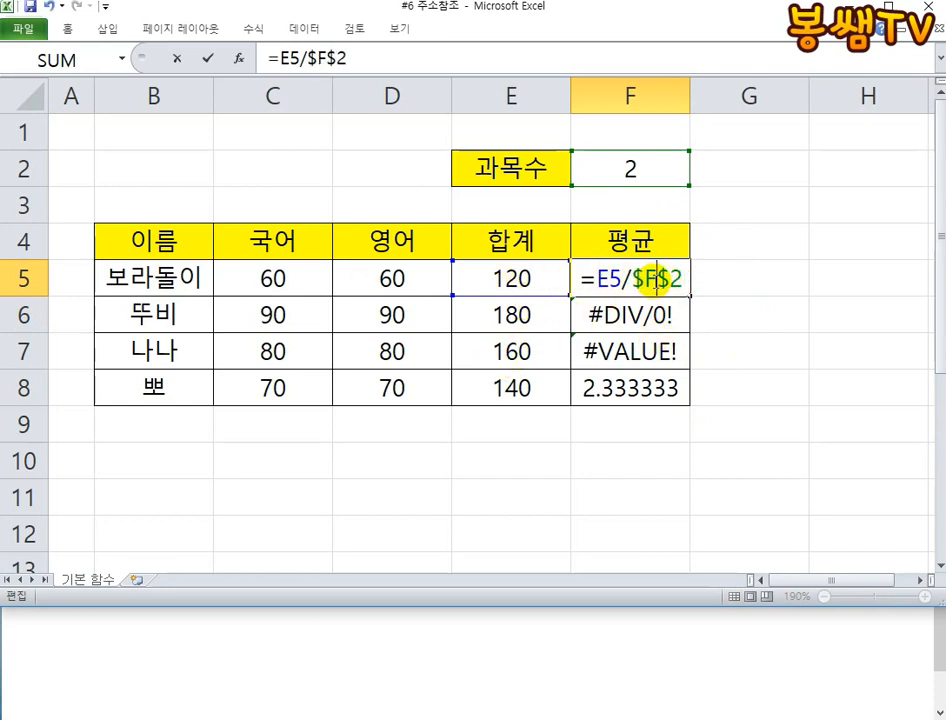
pyautogui.press('Return')
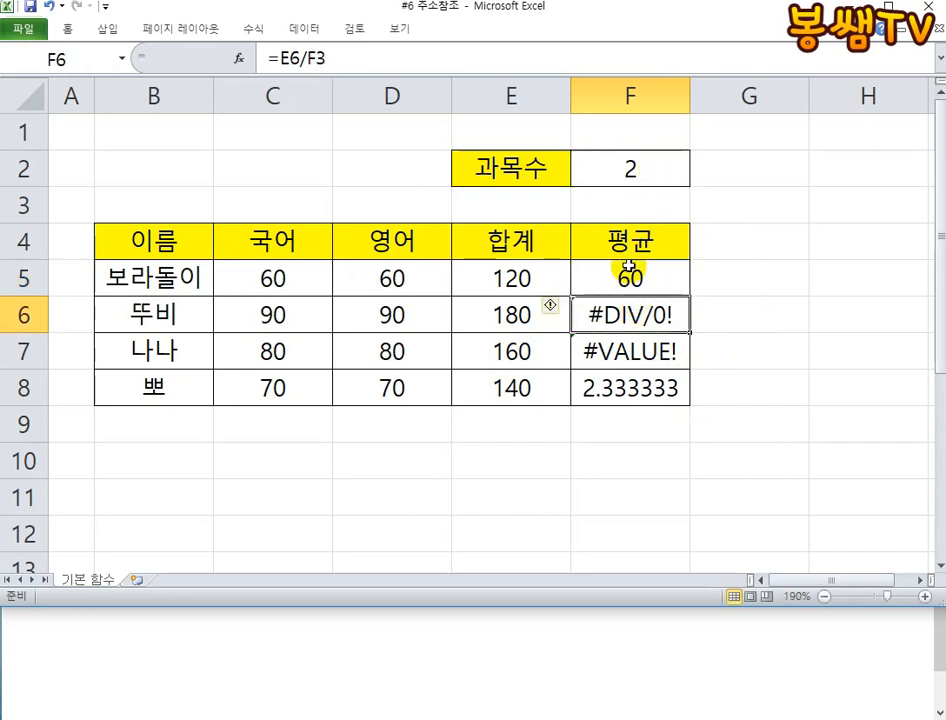
# - Autofill the corrected F5 formula down to F8 and check the references in F8
pyautogui.click(645, 268)
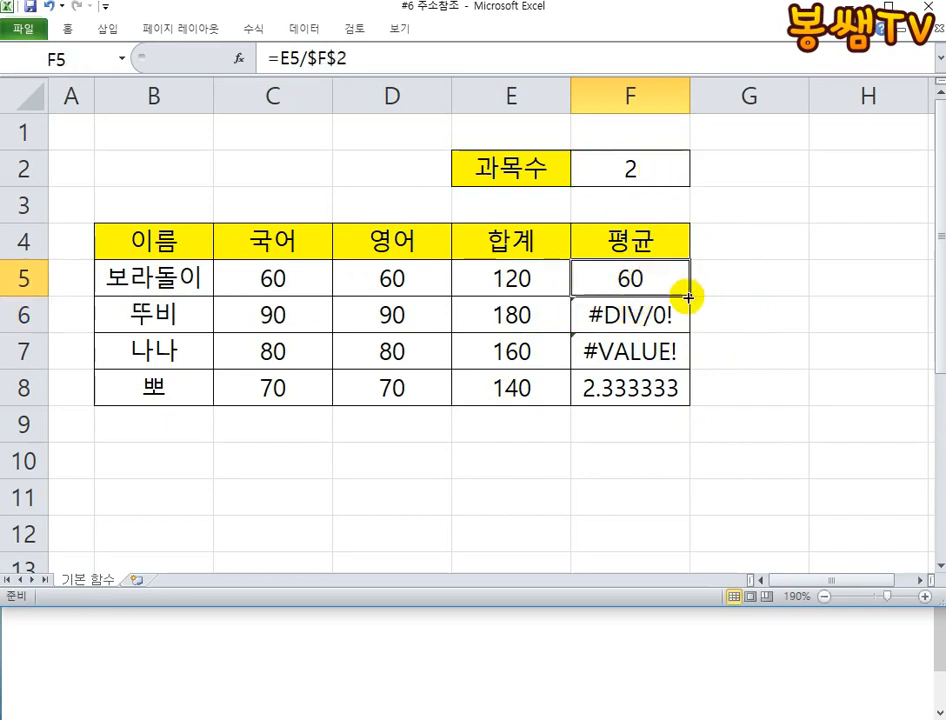
pyautogui.moveTo(688, 297); pyautogui.dragTo(690, 390)
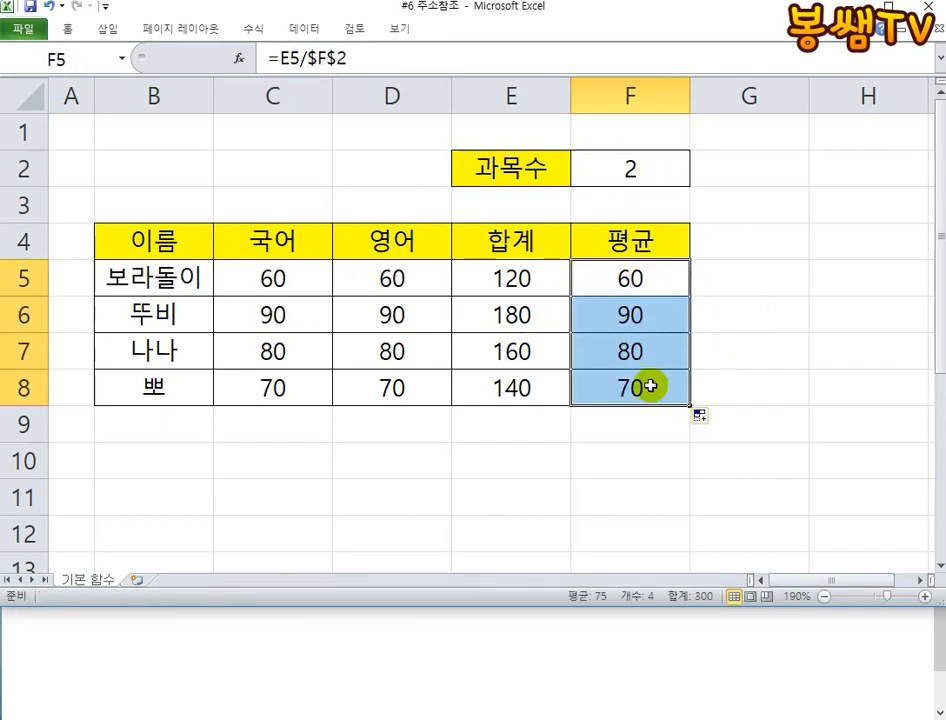
pyautogui.doubleClick(650, 386)
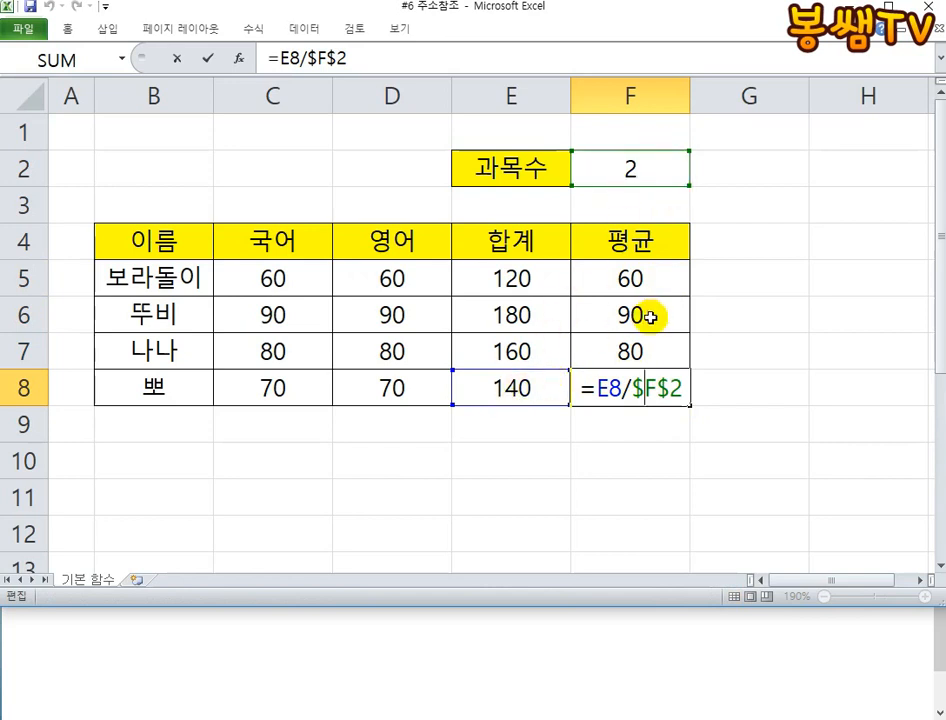
pyautogui.hotkey('ctrl', 'Return')
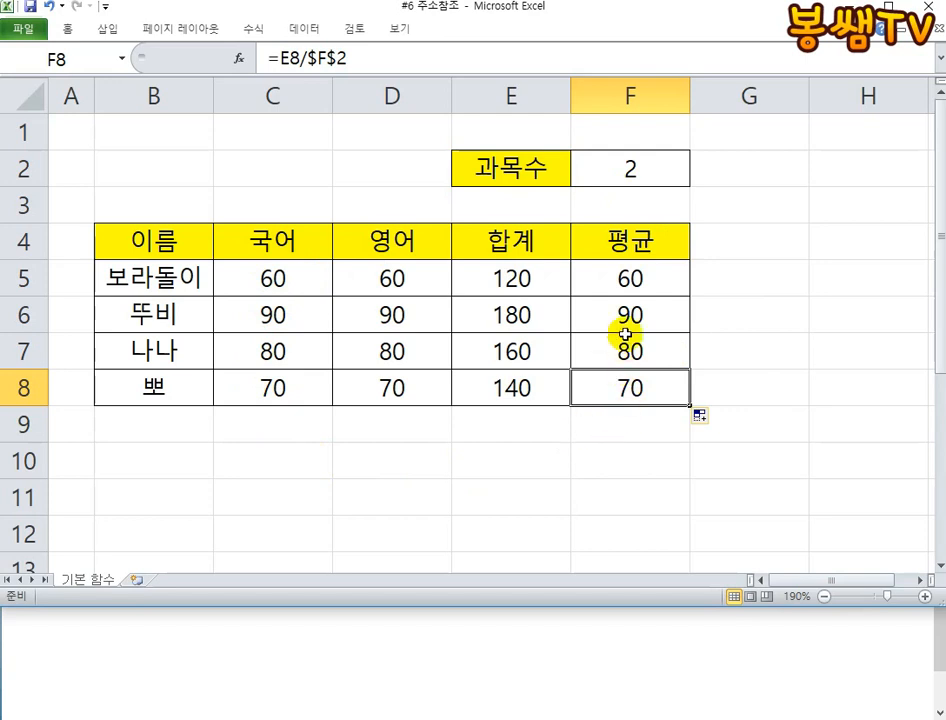
# - Review the average formulas in F5:F8 one by one, and look at the total formula in E5
pyautogui.doubleClick(605, 276)
pyautogui.press('Return')
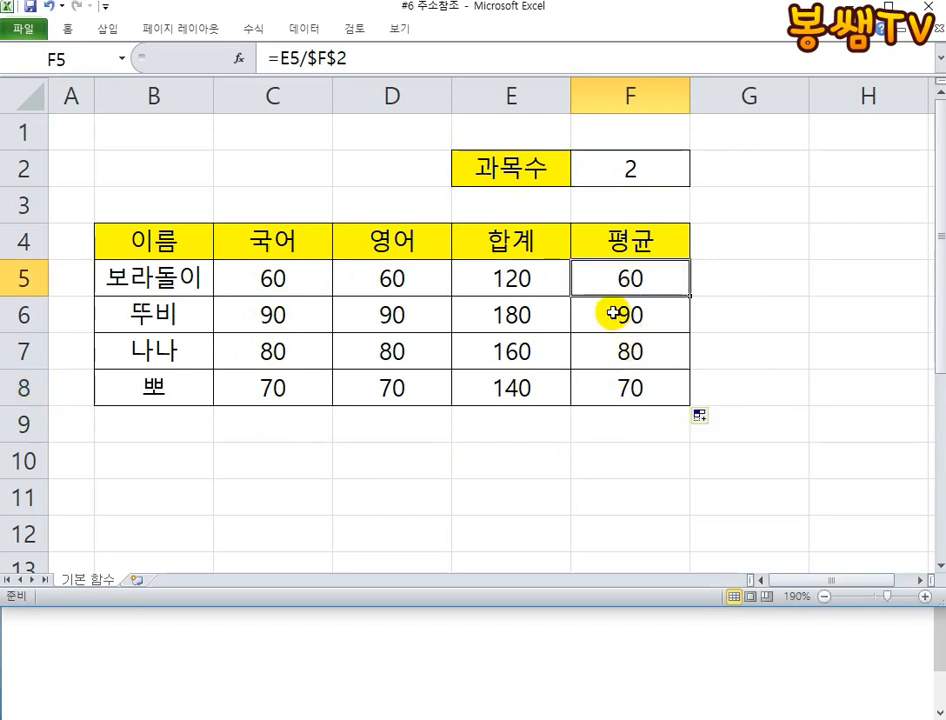
pyautogui.doubleClick(612, 314)
pyautogui.press('Return')
pyautogui.doubleClick(606, 354)
pyautogui.press('Return')
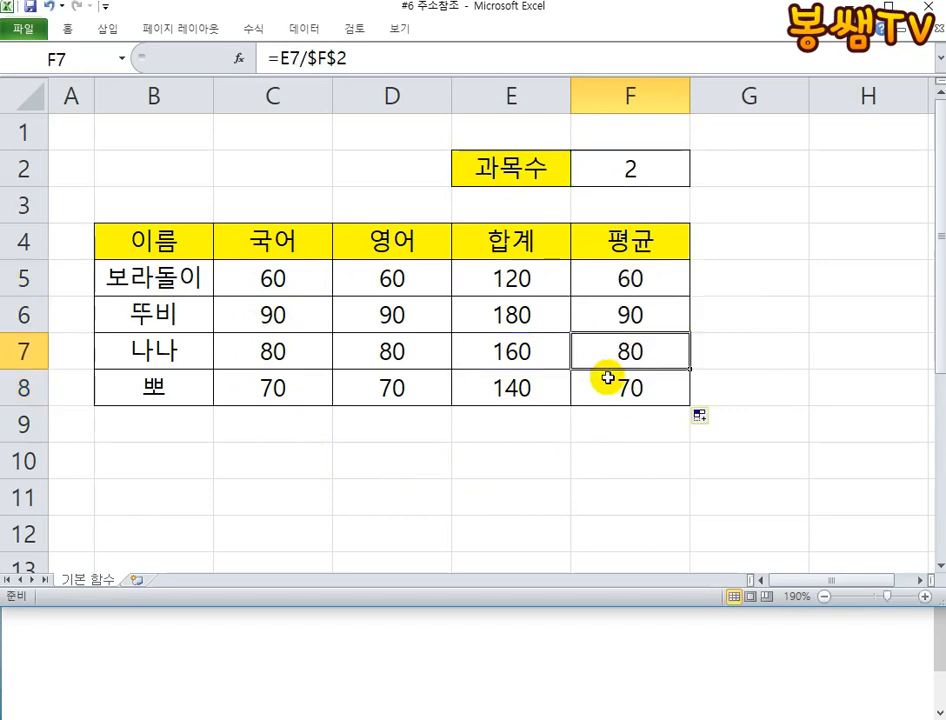
pyautogui.doubleClick(609, 384)
pyautogui.press('Return')
pyautogui.click(540, 266)
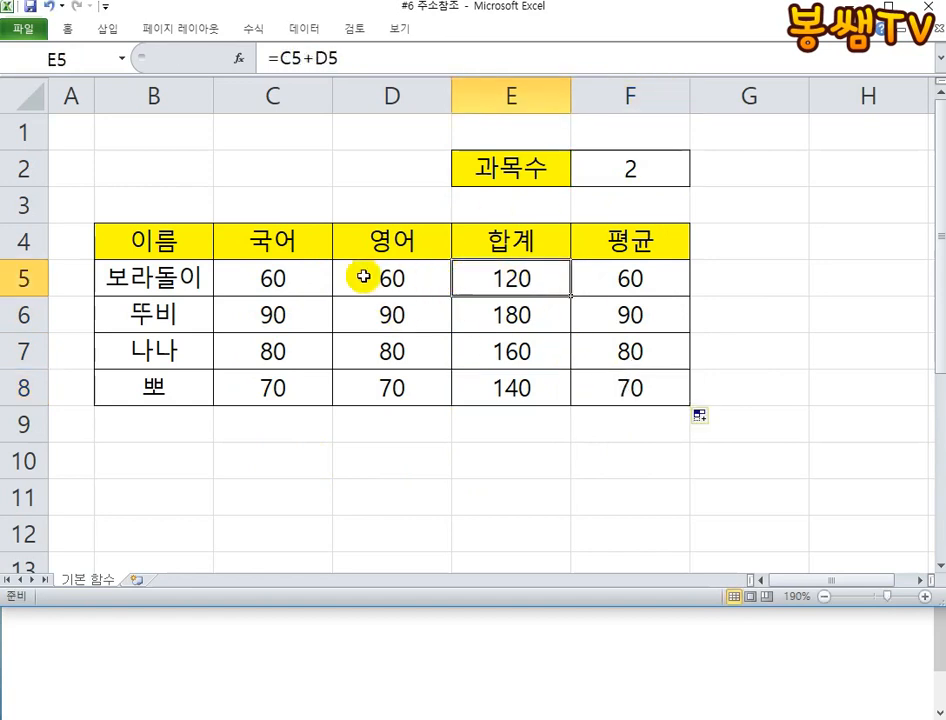
# - Enter a relative reference to the 이름 heading, =B4, in cell B10
pyautogui.click(150, 454)
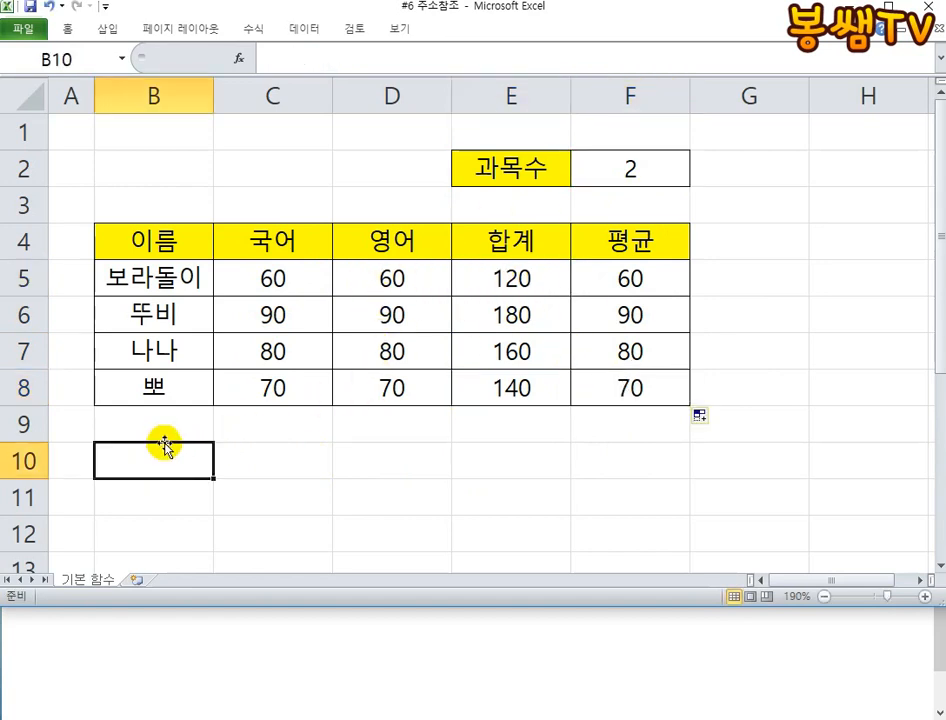
pyautogui.write('=')
pyautogui.click(172, 240)
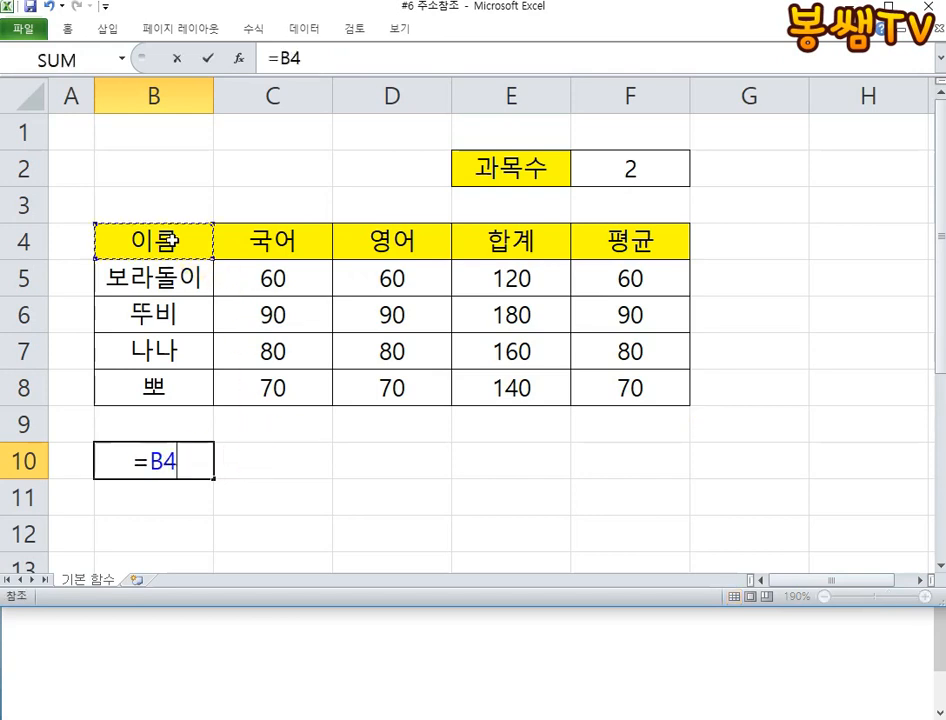
pyautogui.press('Return')
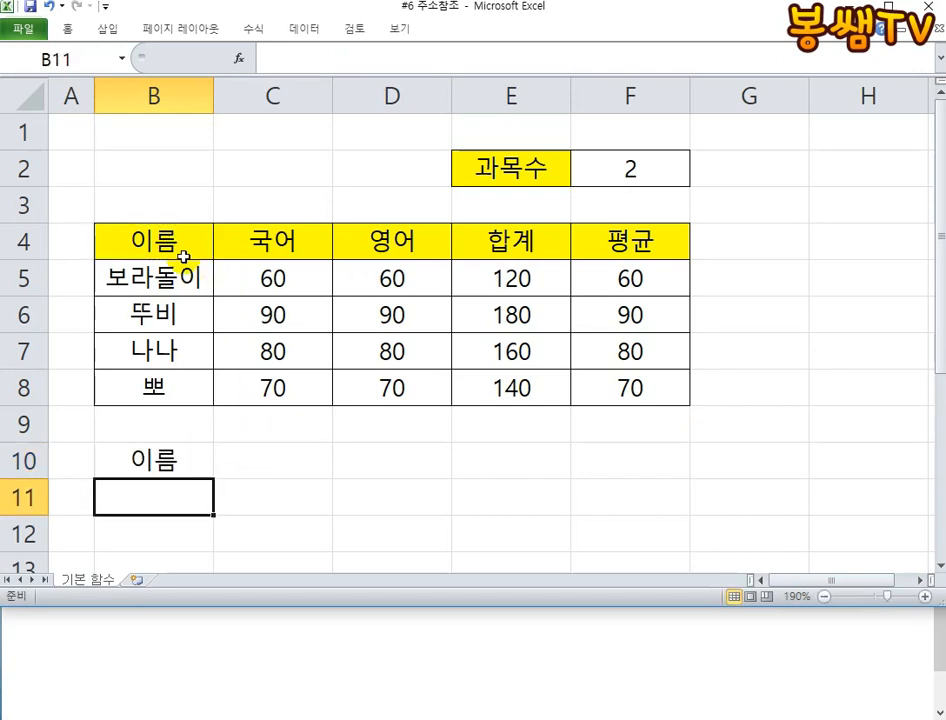
# - Check the formula in B10, and draw red annotation arrows from that cell showing the downward and rightward fill directions
pyautogui.click(186, 448)
pyautogui.doubleClick(208, 466)
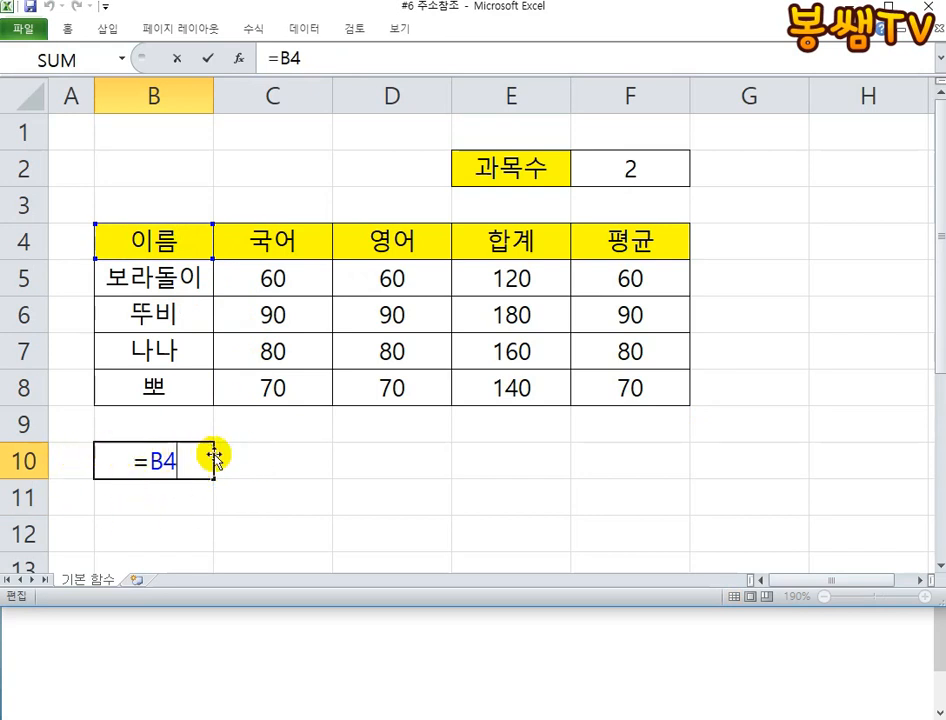
pyautogui.press('Escape')
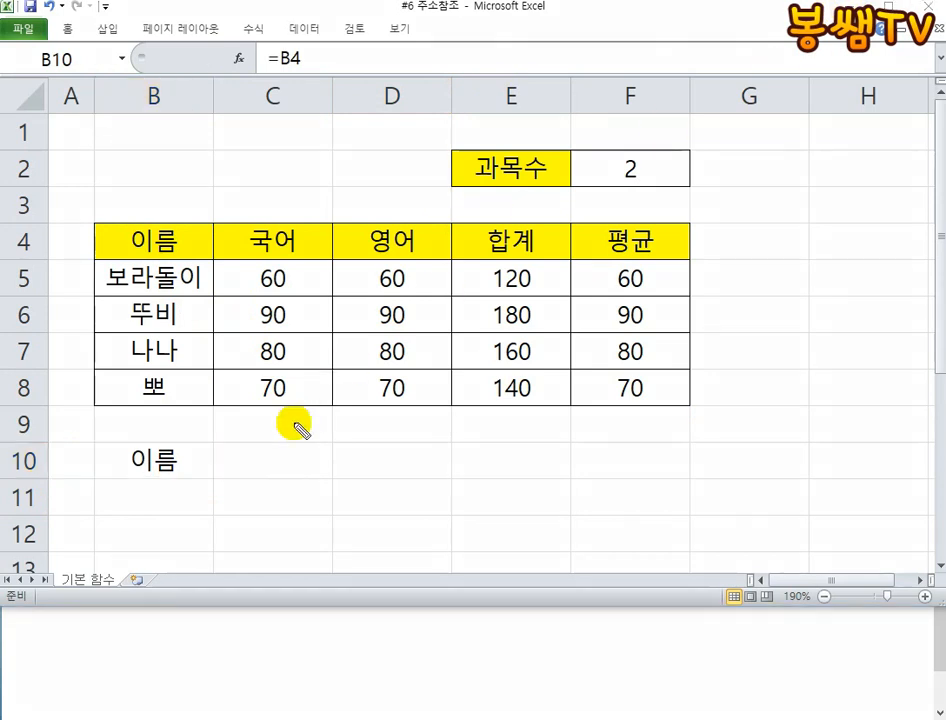
pyautogui.moveTo(209, 478)
pyautogui.mouseDown()
pyautogui.moveTo(206, 528)
pyautogui.moveTo(217, 528)
pyautogui.mouseUp()
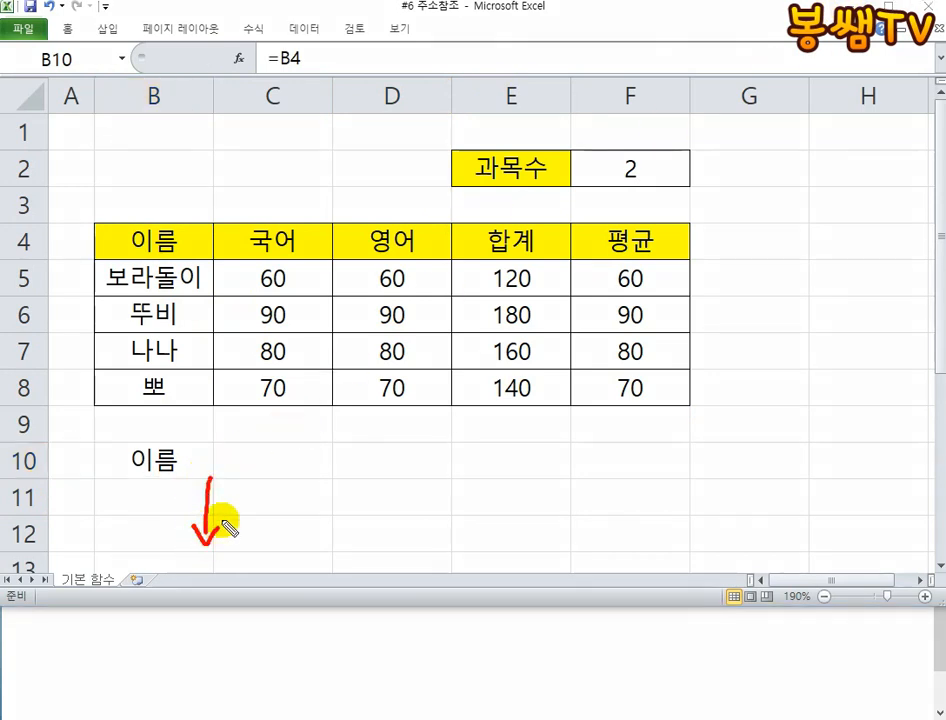
pyautogui.moveTo(227, 476)
pyautogui.mouseDown()
pyautogui.moveTo(333, 474)
pyautogui.moveTo(324, 487)
pyautogui.mouseUp()
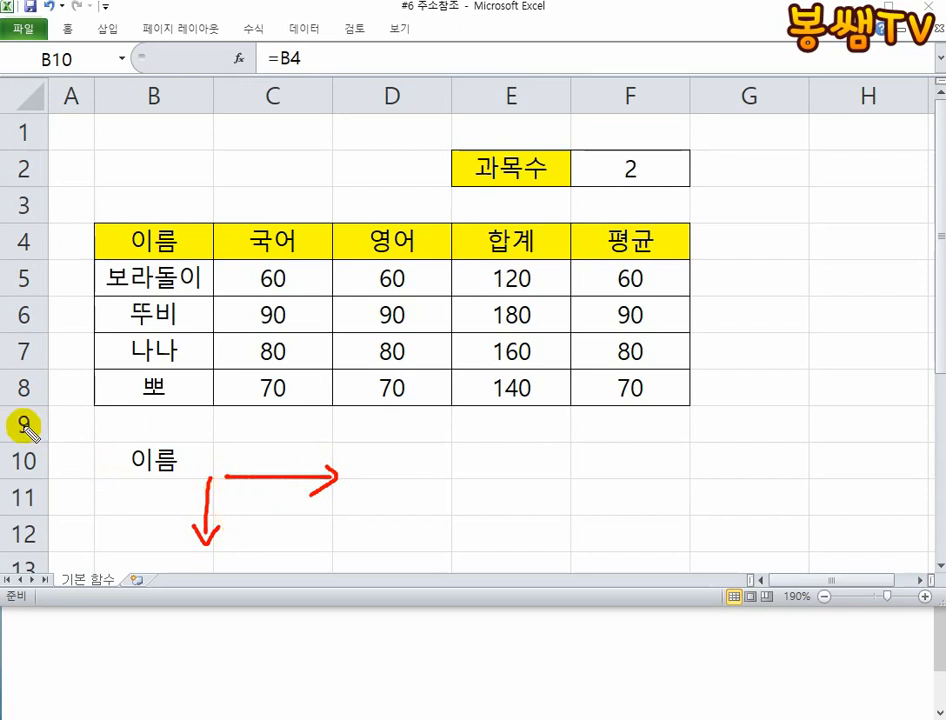
# - Draw a red downward arrow along the row numbers and handwrite the red notes 숫+1 and 문+1 around the fill-direction arrows
pyautogui.moveTo(22, 425); pyautogui.dragTo(16, 552)
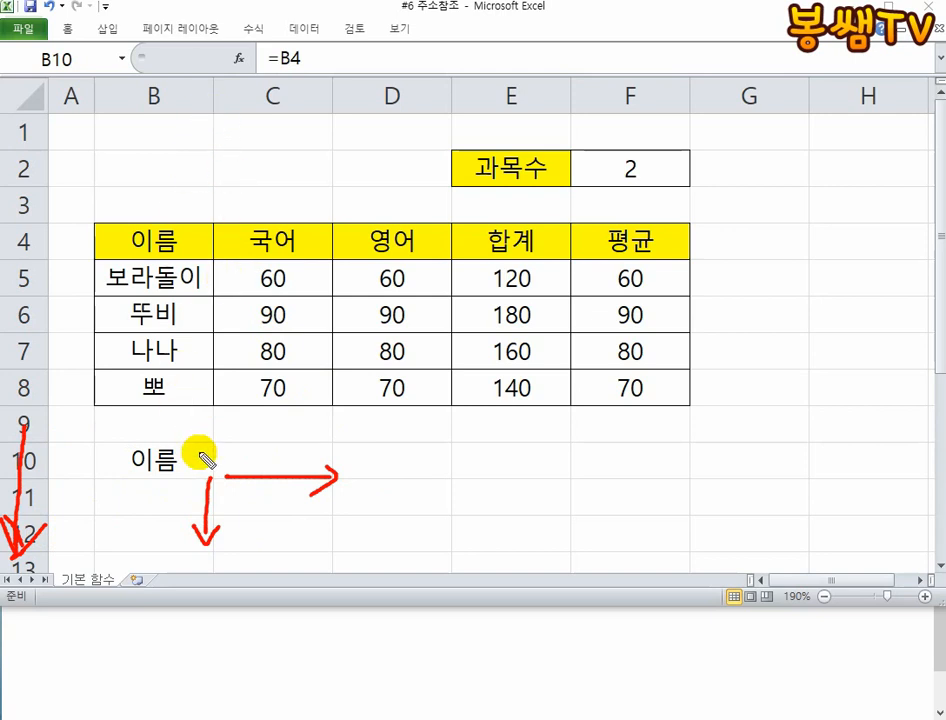
pyautogui.moveTo(228, 508)
pyautogui.mouseDown()
pyautogui.moveTo(322, 528)
pyautogui.moveTo(335, 550)
pyautogui.mouseUp()
pyautogui.moveTo(320, 552)
pyautogui.mouseDown()
pyautogui.moveTo(320, 580)
pyautogui.moveTo(295, 600)
pyautogui.mouseUp()
pyautogui.moveTo(318, 578)
pyautogui.mouseDown()
pyautogui.moveTo(331, 593)
pyautogui.moveTo(376, 566)
pyautogui.moveTo(363, 598)
pyautogui.mouseUp()
pyautogui.moveTo(405, 525); pyautogui.dragTo(405, 600)
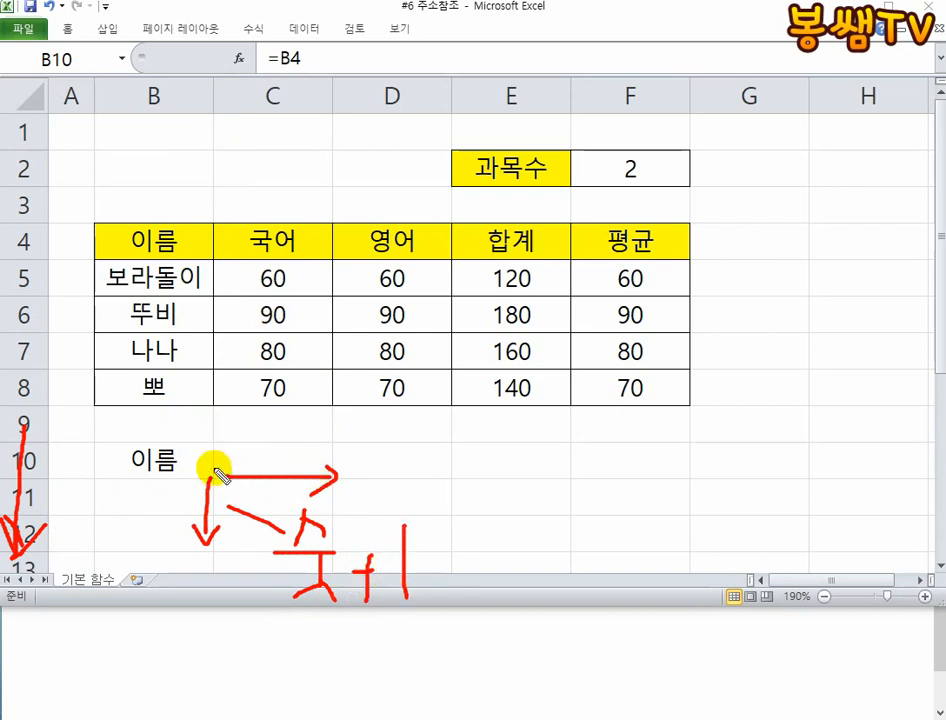
pyautogui.moveTo(238, 357)
pyautogui.mouseDown()
pyautogui.moveTo(295, 385)
pyautogui.moveTo(240, 355)
pyautogui.mouseUp()
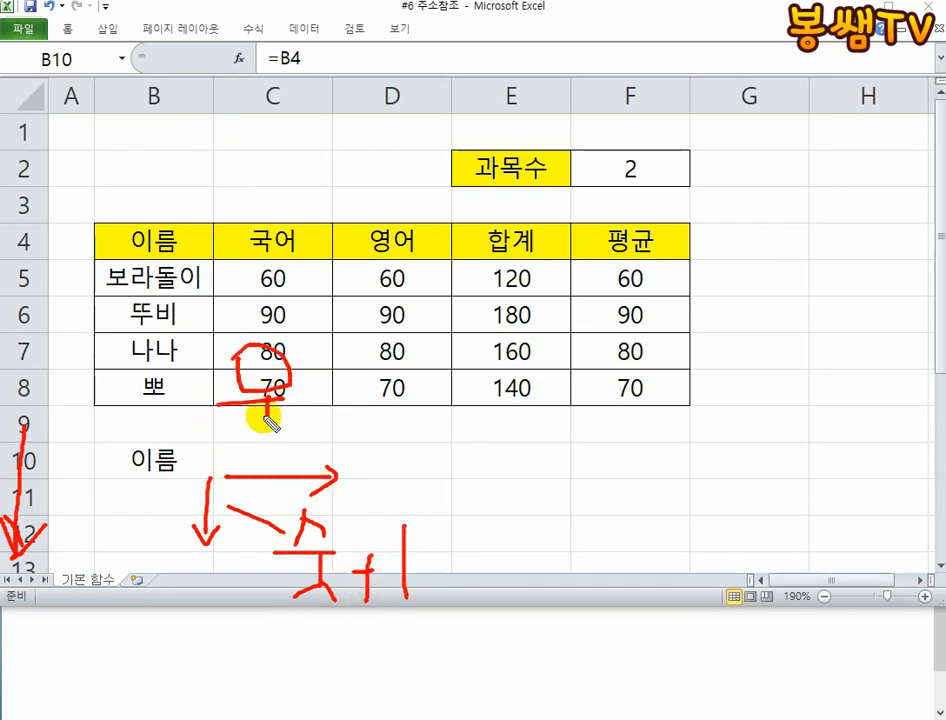
pyautogui.moveTo(268, 420)
pyautogui.mouseDown()
pyautogui.moveTo(304, 441)
pyautogui.moveTo(348, 401)
pyautogui.moveTo(362, 428)
pyautogui.mouseUp()
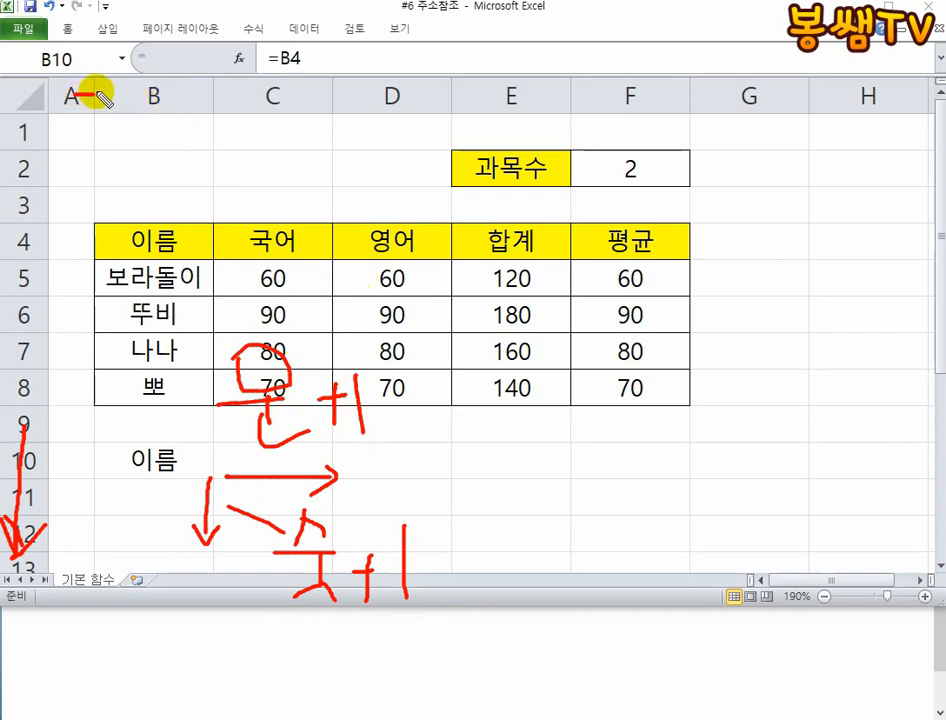
# - Draw red arrows across the column letters, down the row numbers and from 이름 to 국어, and clear all annotations
pyautogui.moveTo(96, 95)
pyautogui.mouseDown()
pyautogui.moveTo(196, 99)
pyautogui.moveTo(198, 113)
pyautogui.mouseUp()
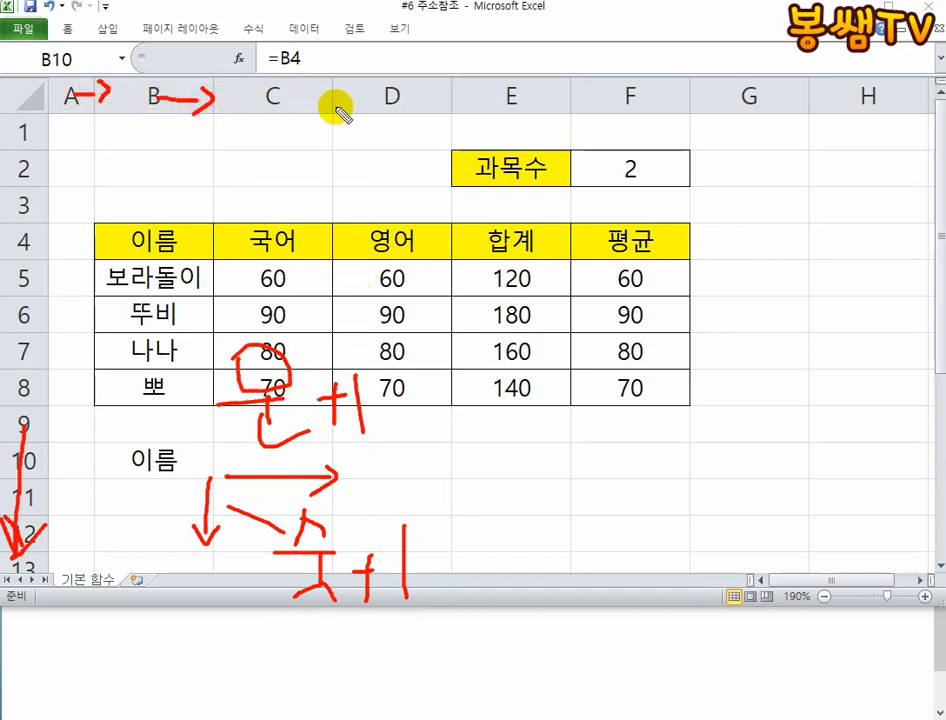
pyautogui.moveTo(333, 97)
pyautogui.mouseDown()
pyautogui.moveTo(358, 97)
pyautogui.moveTo(352, 122)
pyautogui.mouseUp()
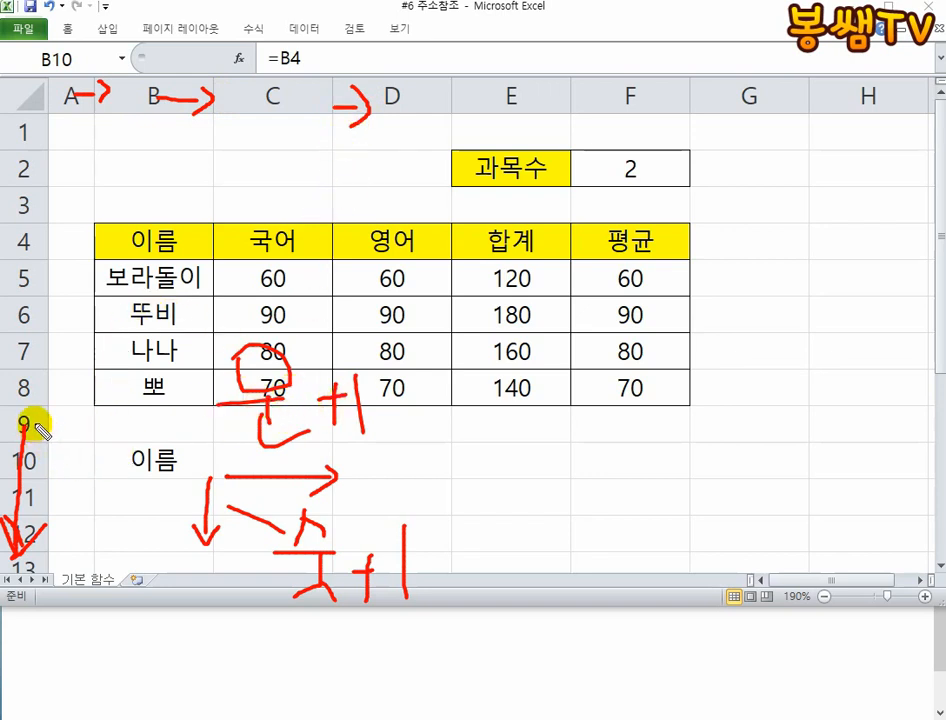
pyautogui.moveTo(12, 548); pyautogui.dragTo(77, 516)
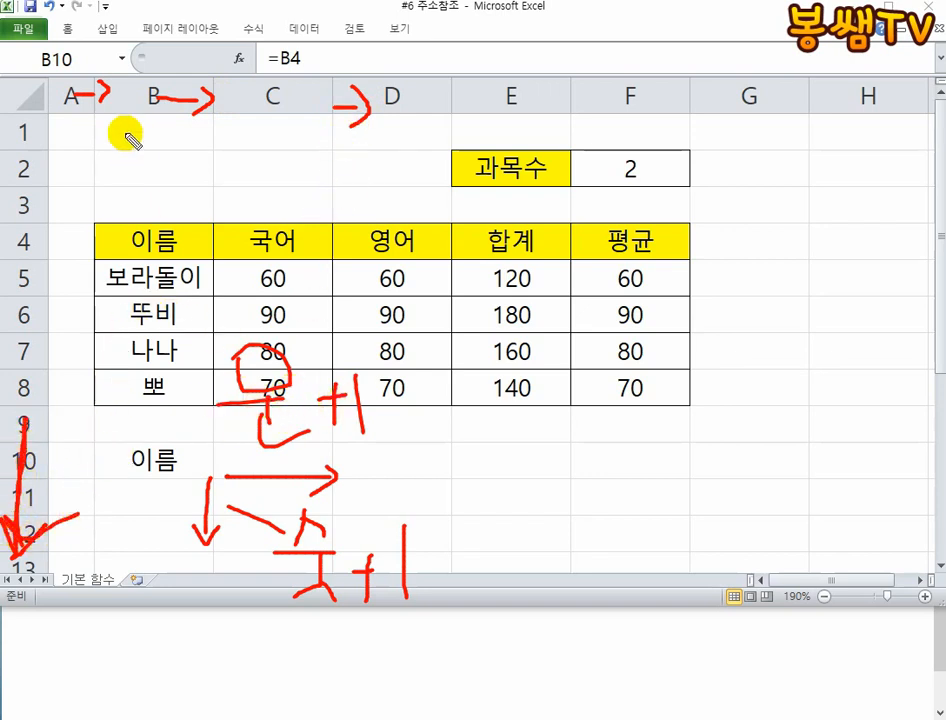
pyautogui.moveTo(76, 93)
pyautogui.mouseDown()
pyautogui.moveTo(145, 102)
pyautogui.moveTo(137, 107)
pyautogui.moveTo(243, 102)
pyautogui.mouseUp()
pyautogui.moveTo(203, 68)
pyautogui.mouseDown()
pyautogui.moveTo(228, 129)
pyautogui.moveTo(308, 99)
pyautogui.moveTo(355, 104)
pyautogui.mouseUp()
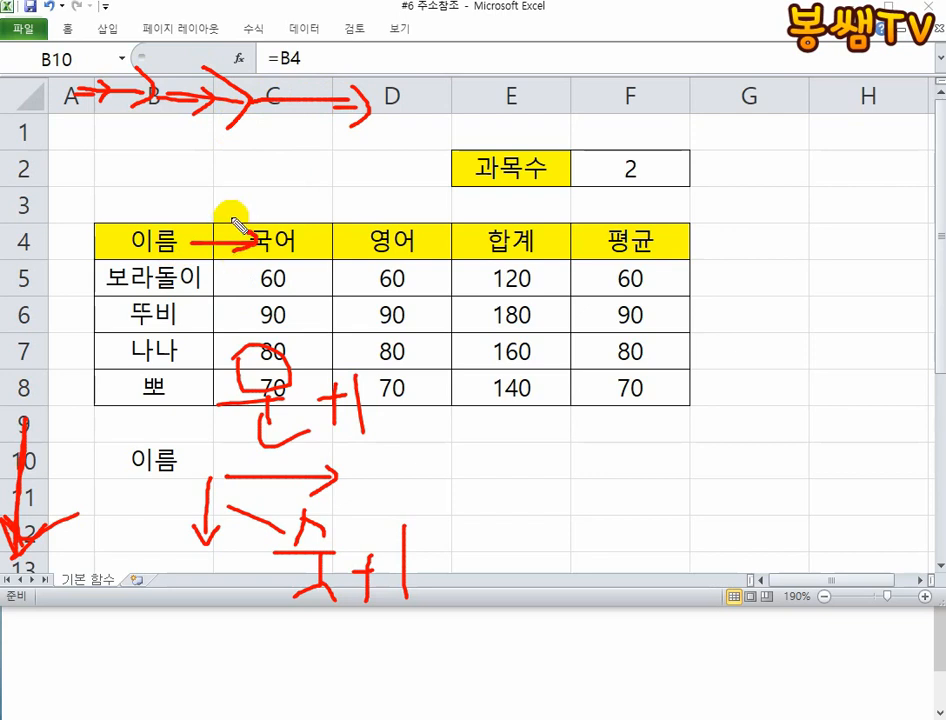
pyautogui.moveTo(230, 220); pyautogui.dragTo(300, 264)
pyautogui.press('Escape')
# - Check the formula in B10, autofill it right into C10, and inspect the cell reference in C10
pyautogui.click(184, 460)
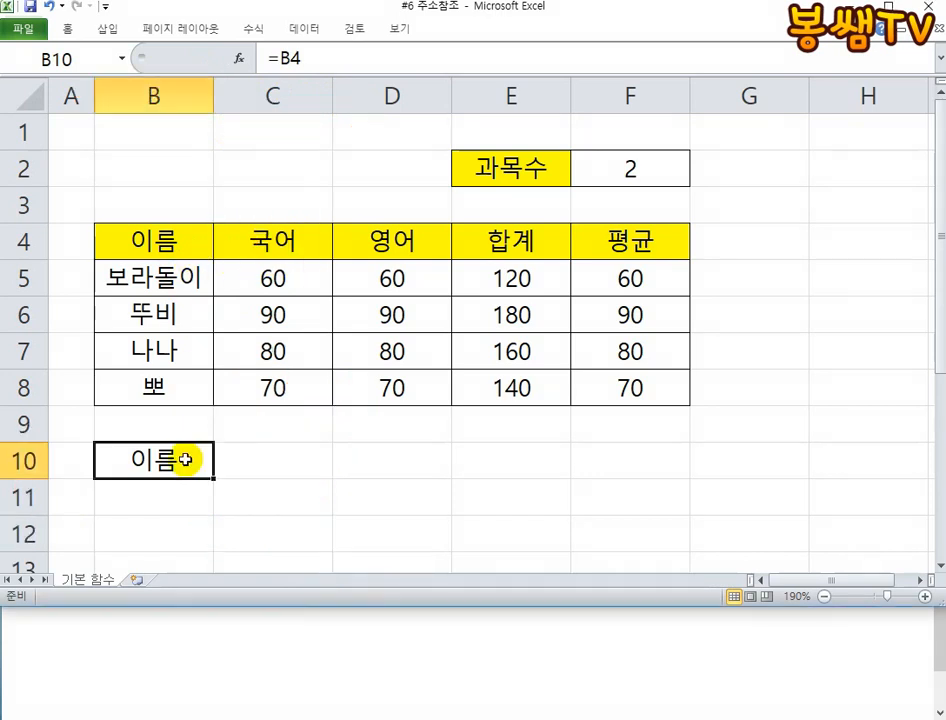
pyautogui.press('F2')
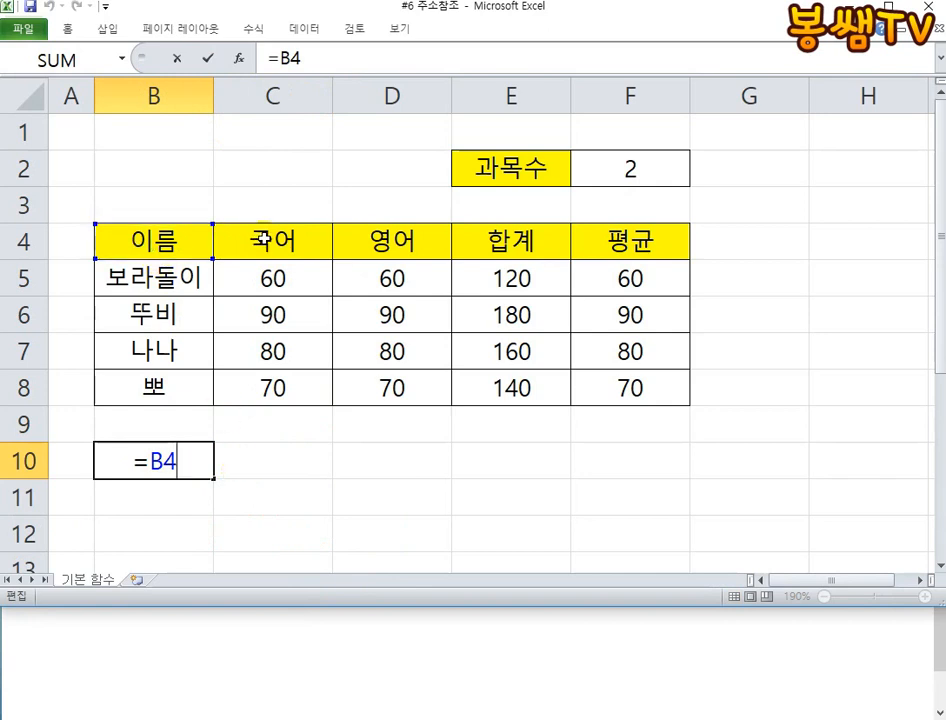
pyautogui.hotkey('ctrl', 'Return')
pyautogui.moveTo(213, 477); pyautogui.dragTo(306, 471)
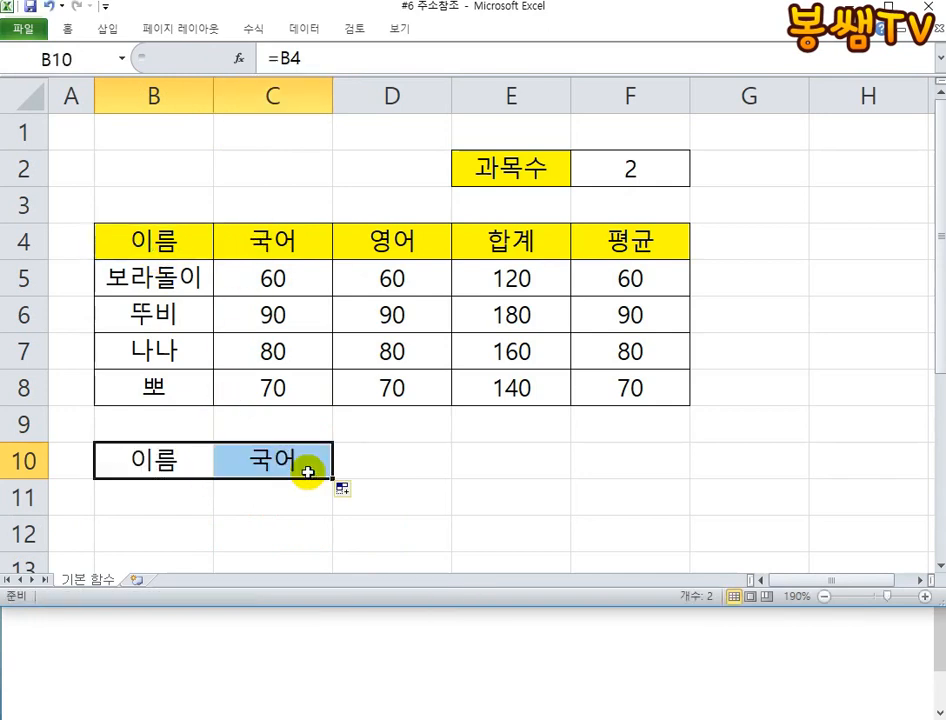
pyautogui.doubleClick(305, 461)
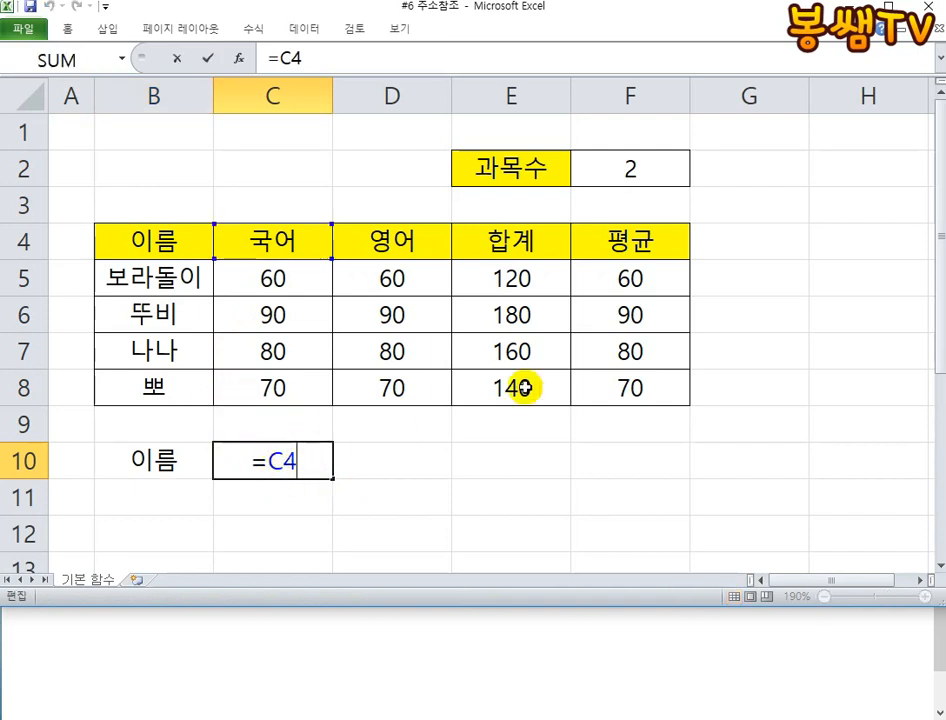
pyautogui.click(253, 456)
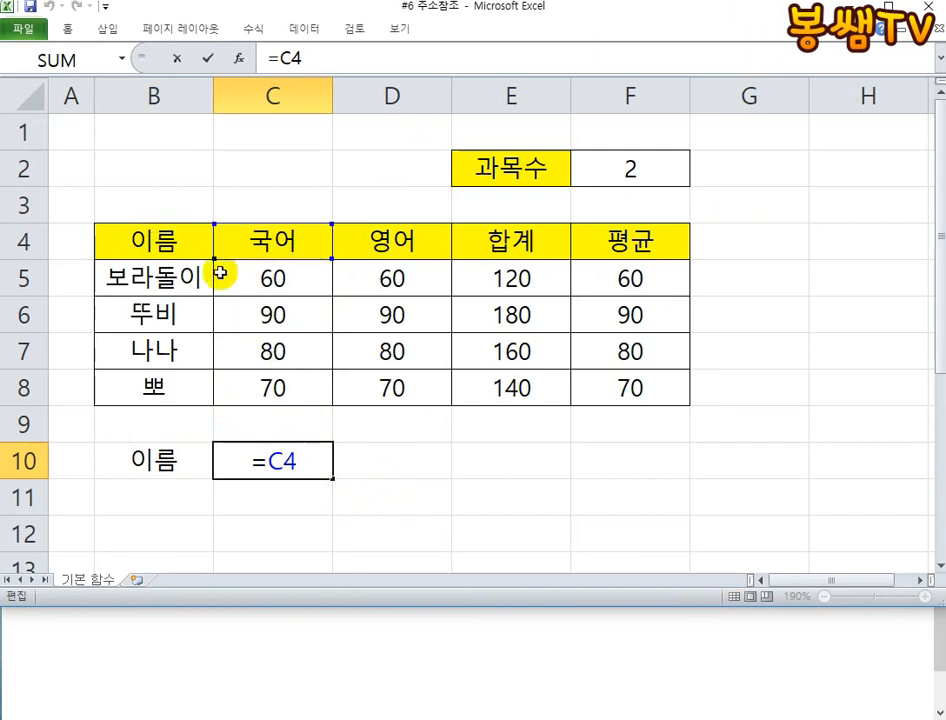
# - Autofill B10 down into B11 and look again at the formulas in B10 and C10
pyautogui.click(209, 477)
pyautogui.moveTo(211, 478); pyautogui.dragTo(217, 505)
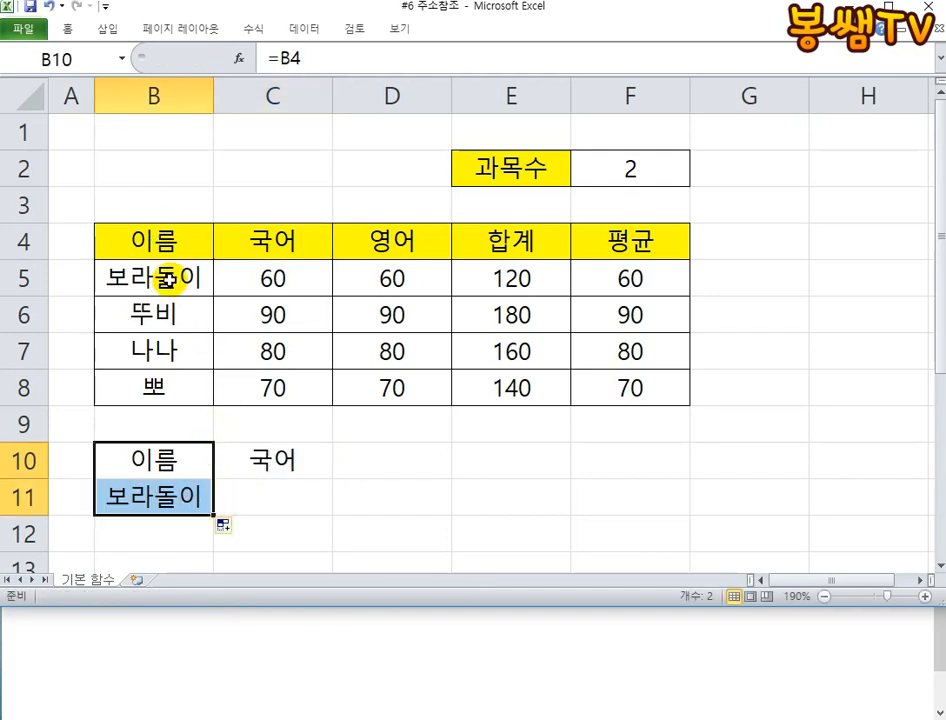
pyautogui.click(200, 456)
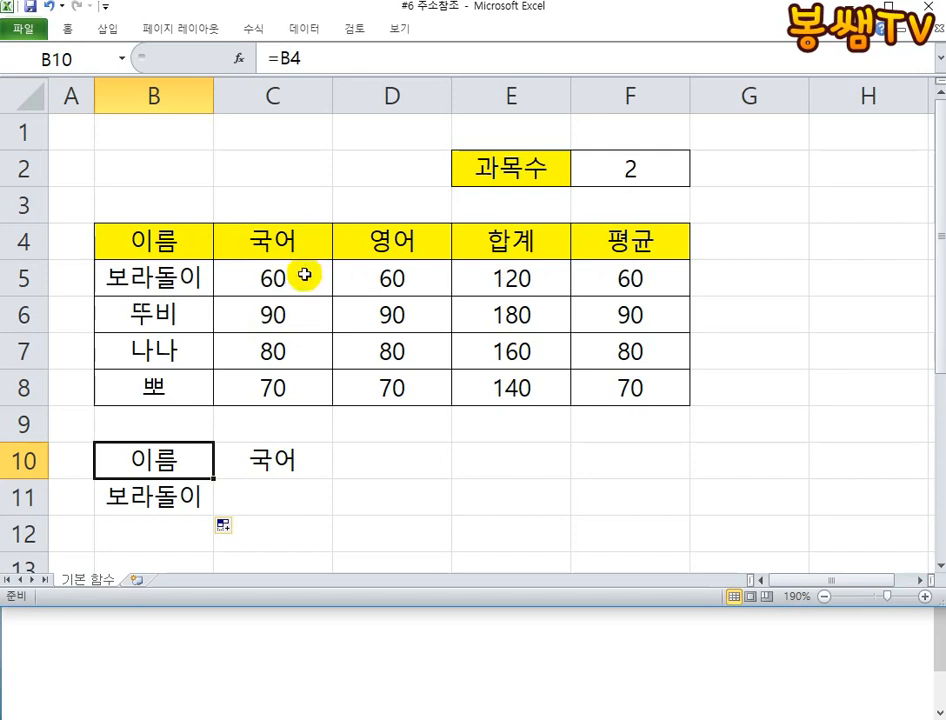
pyautogui.click(270, 462)
# - Delete the autofilled contents of B11 and C10
pyautogui.click(165, 490)
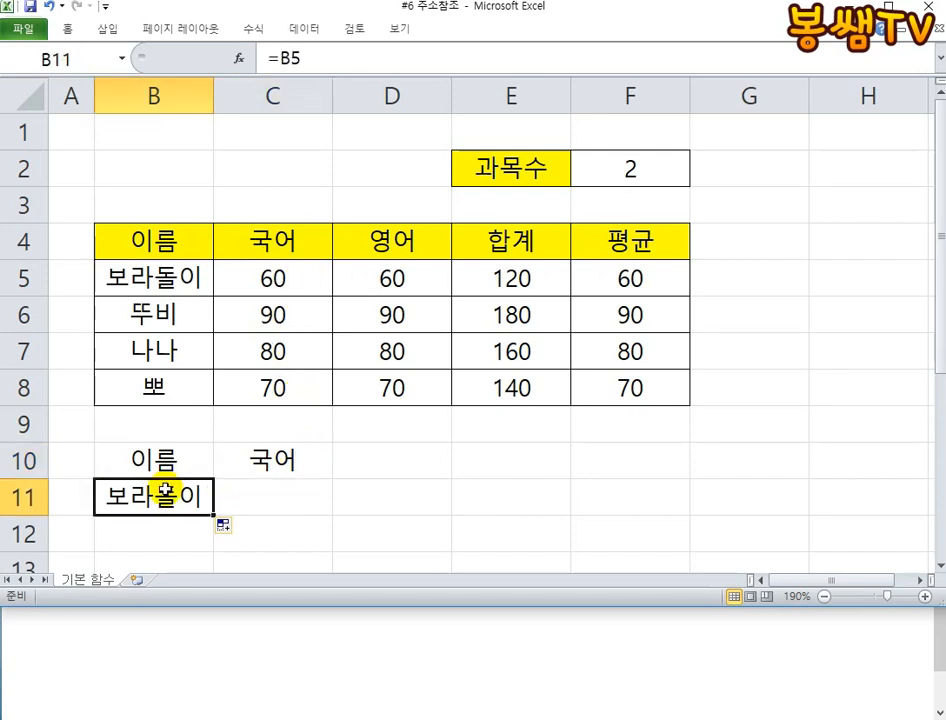
pyautogui.press('Delete')
pyautogui.click(248, 456)
pyautogui.press('Delete')
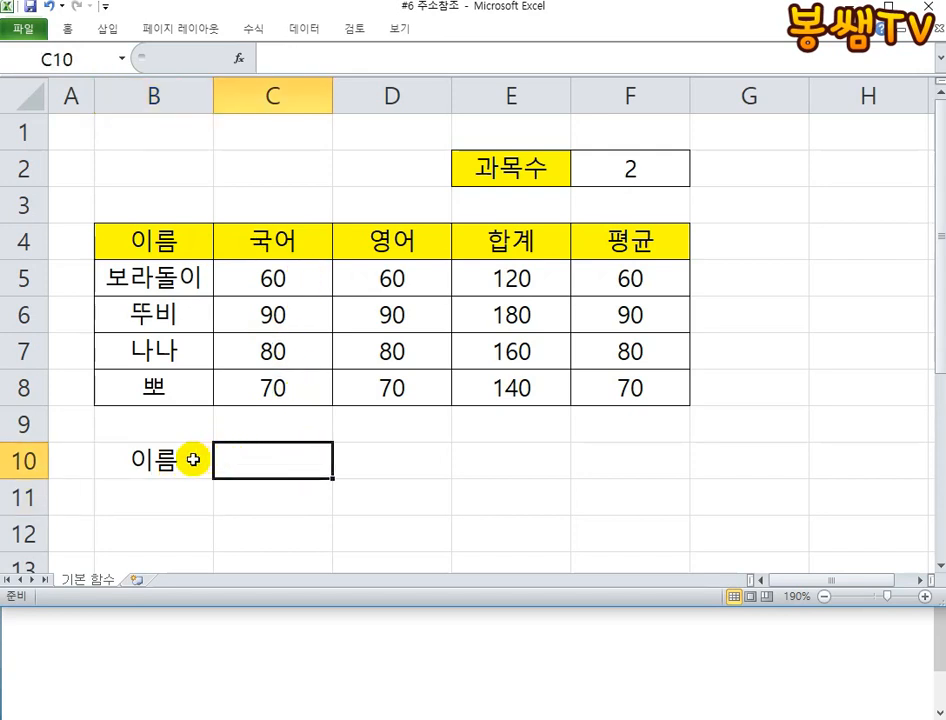
# - Autofill the =B4 formula from B10 across to F10
pyautogui.doubleClick(170, 462)
pyautogui.hotkey('ctrl', 'Return')
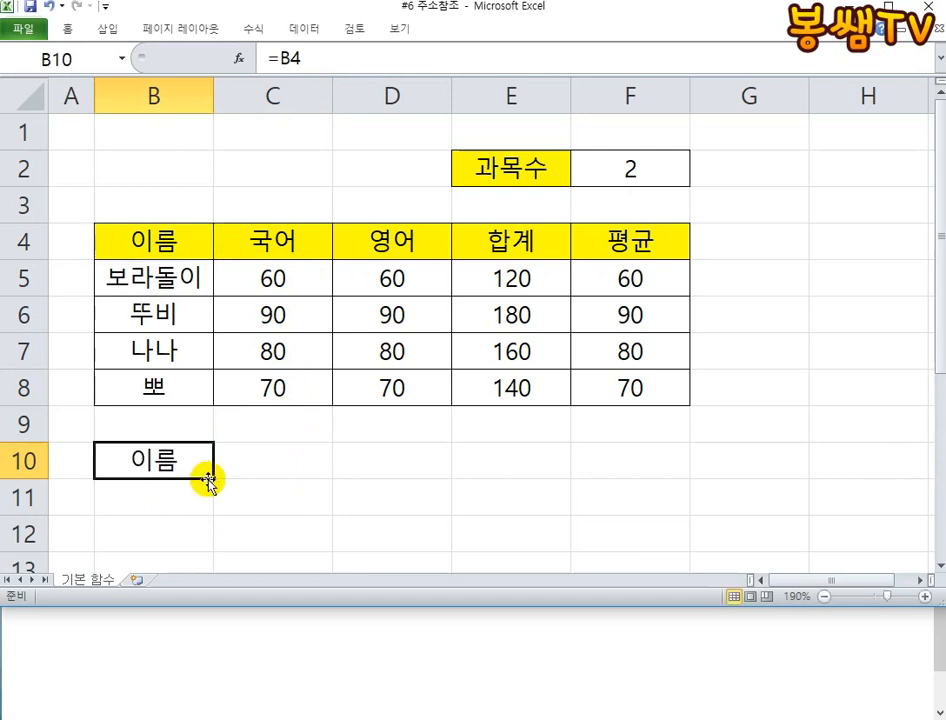
pyautogui.moveTo(206, 478); pyautogui.dragTo(637, 465)
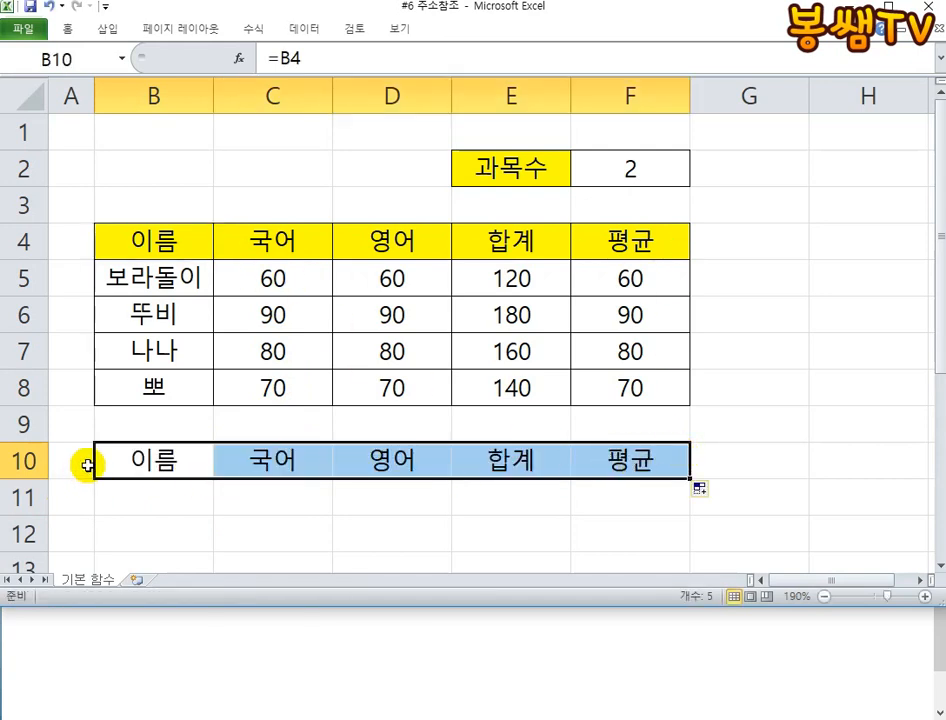
pyautogui.click(170, 460)
pyautogui.moveTo(287, 459); pyautogui.dragTo(644, 473)
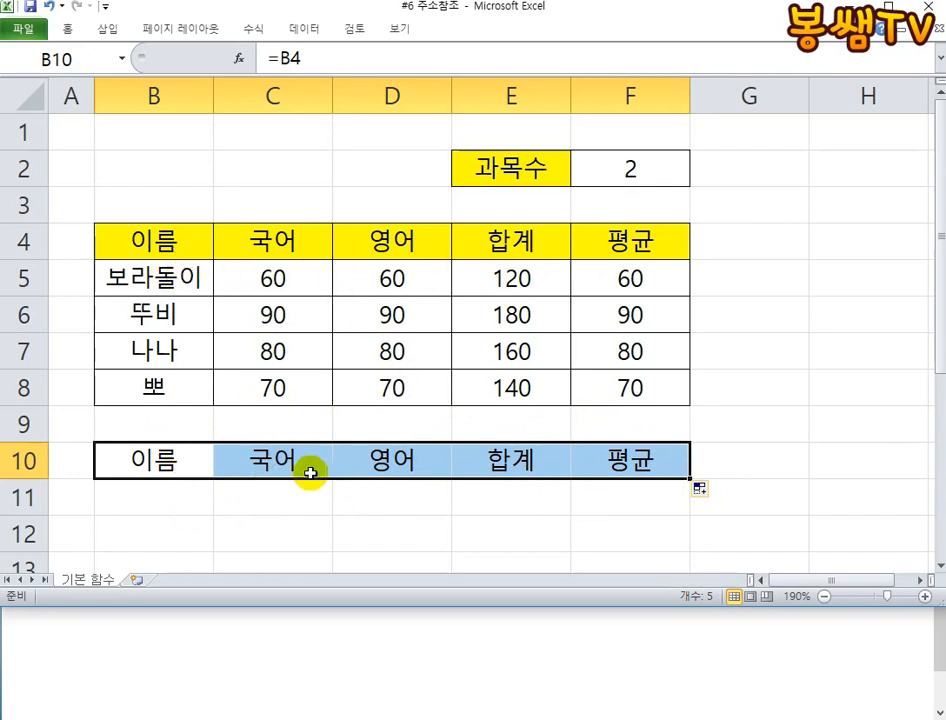
# - Autofill the formulas in B10:F10 down through row 14
pyautogui.moveTo(694, 481); pyautogui.dragTo(739, 521)
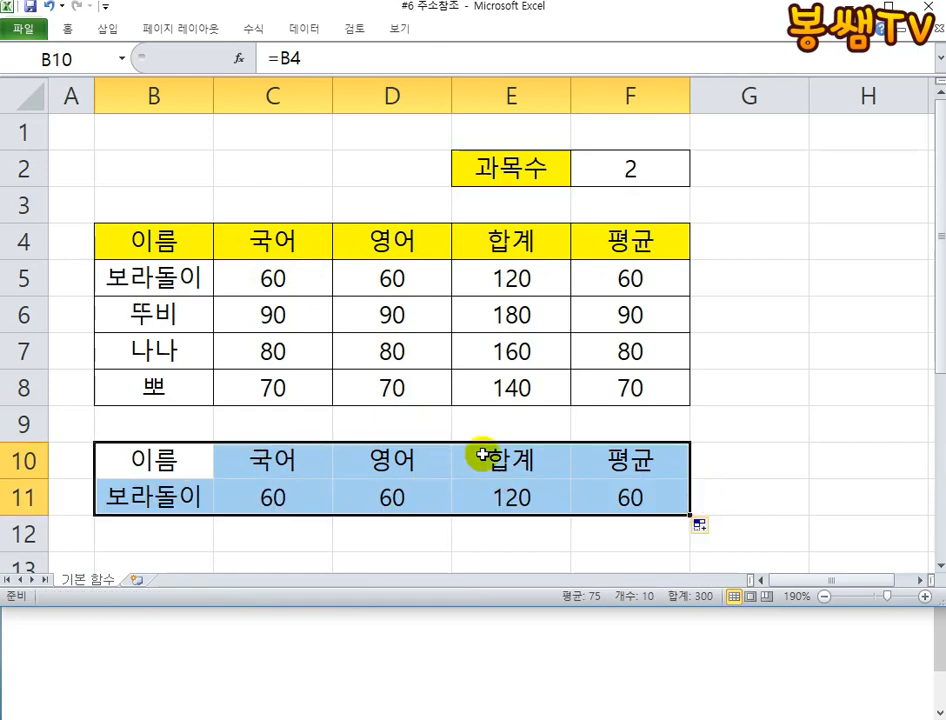
pyautogui.scroll(-1, 682, 435)
pyautogui.moveTo(688, 406); pyautogui.dragTo(690, 502)
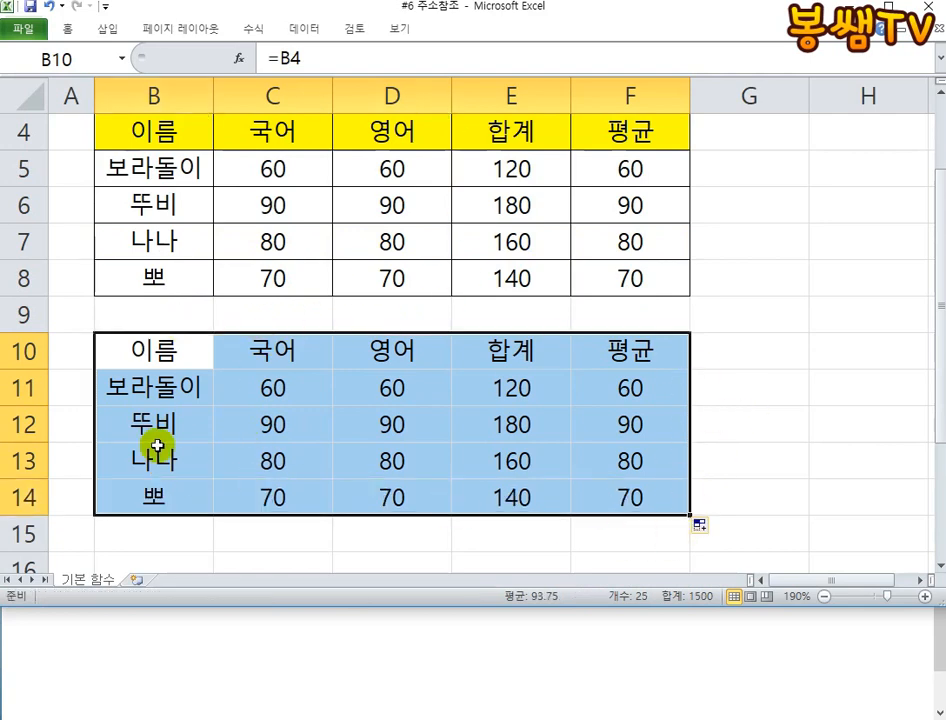
pyautogui.scroll(1, 540, 414)
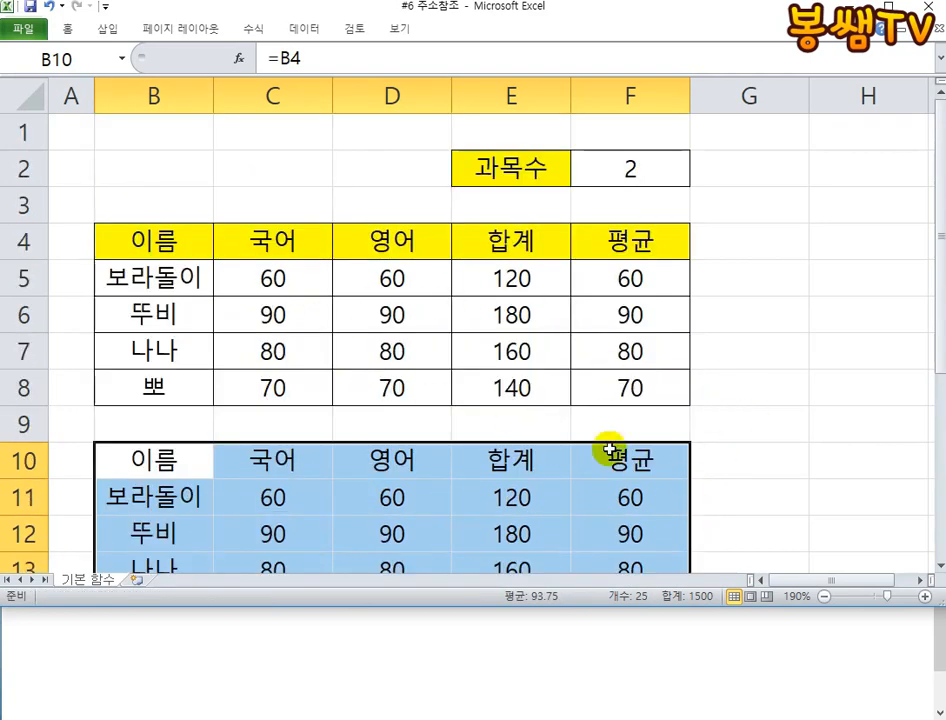
# - Change the 국어 score for 보라돌이 in C5 to 70
pyautogui.click(293, 277)
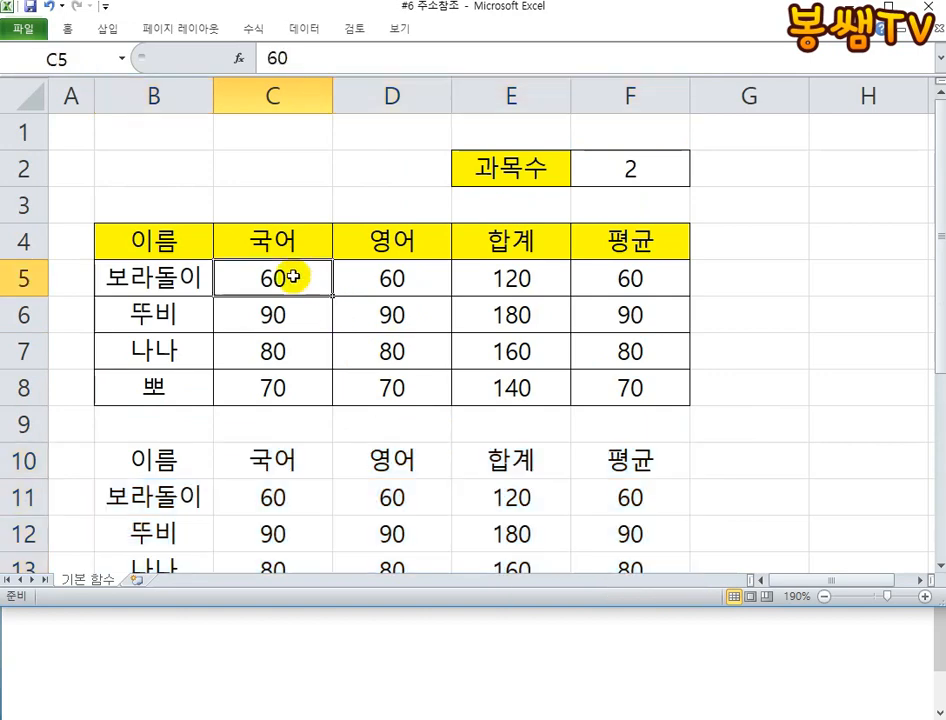
pyautogui.write('70')
pyautogui.press('Return')
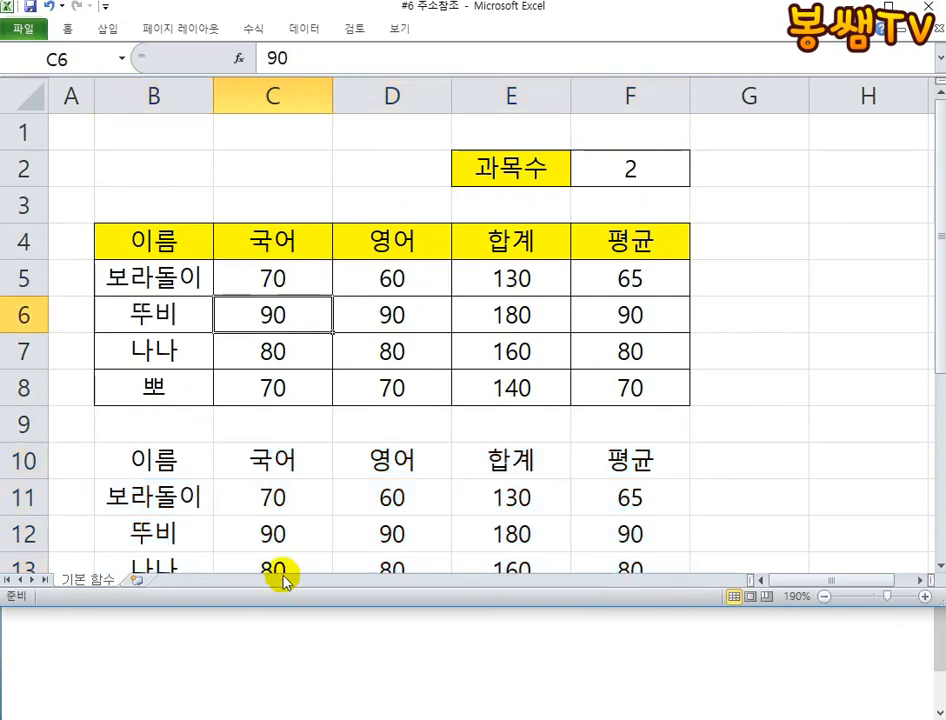
# - Undo the C5 score change and the autofills below the table, leaving B10 empty and selected
pyautogui.click(50, 6)
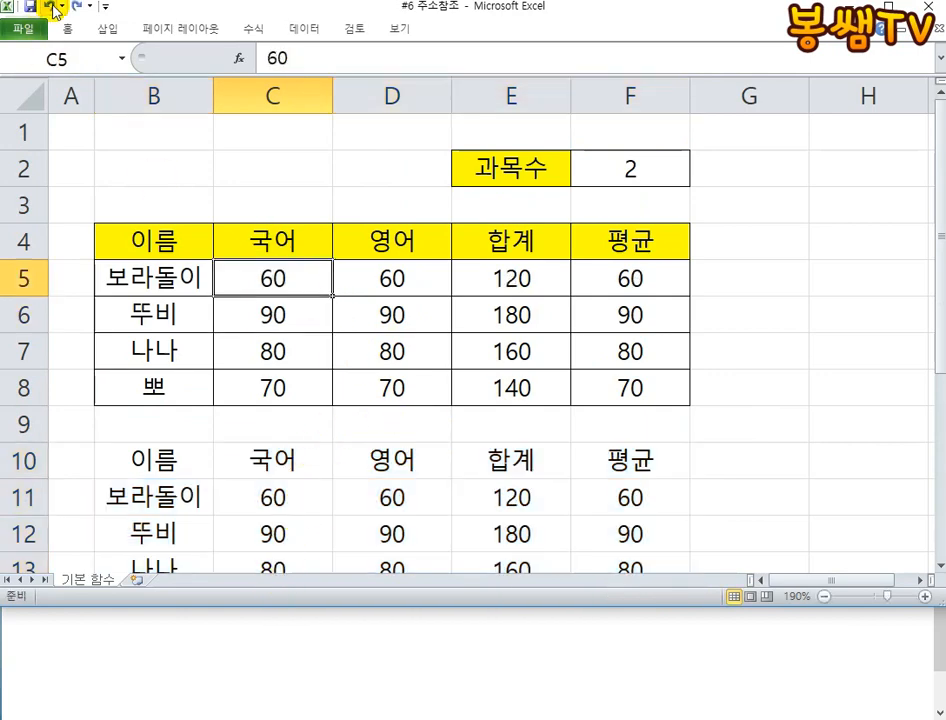
pyautogui.click(50, 6)
pyautogui.click(50, 6)
pyautogui.click(50, 6)
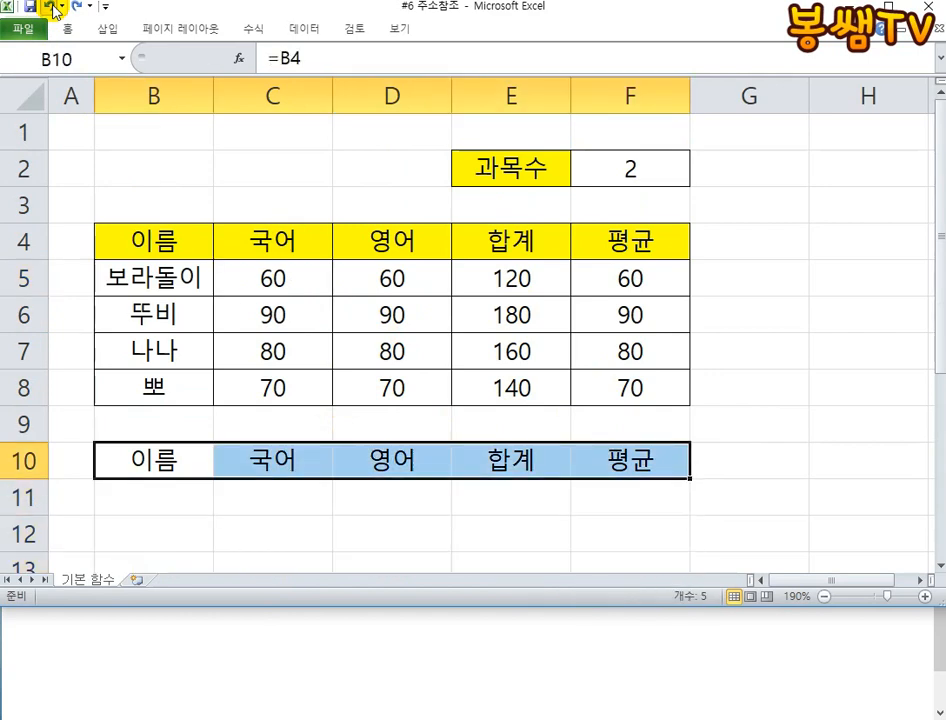
pyautogui.click(50, 6)
pyautogui.click(292, 443)
pyautogui.click(130, 473)
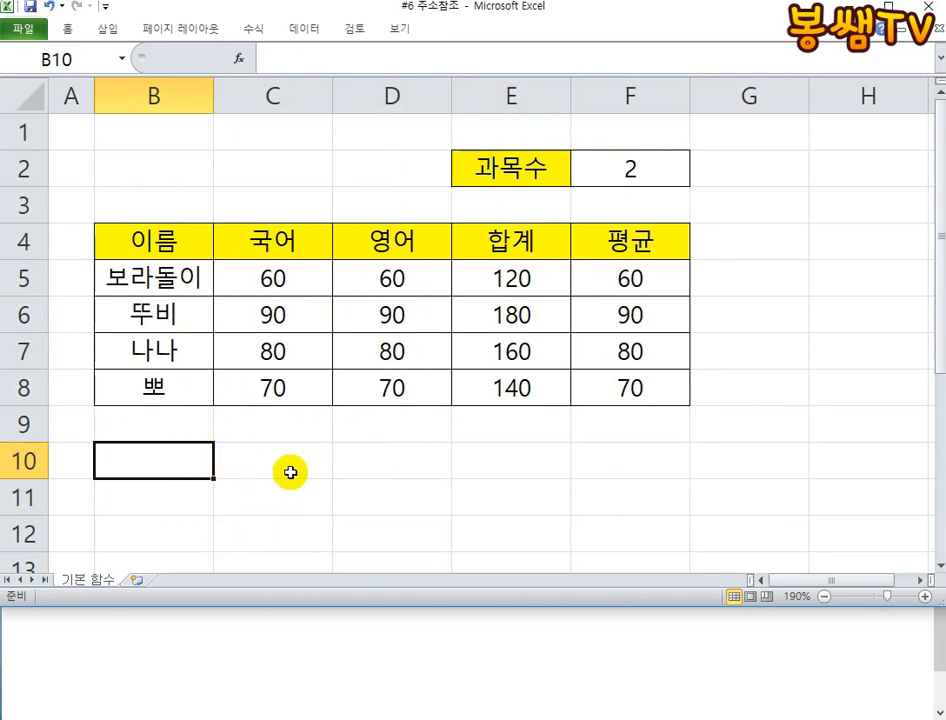
# - Switch to Notepad, read through the notes on relative and absolute references, and minimize it to return to the worksheet
pyautogui.click(275, 646)
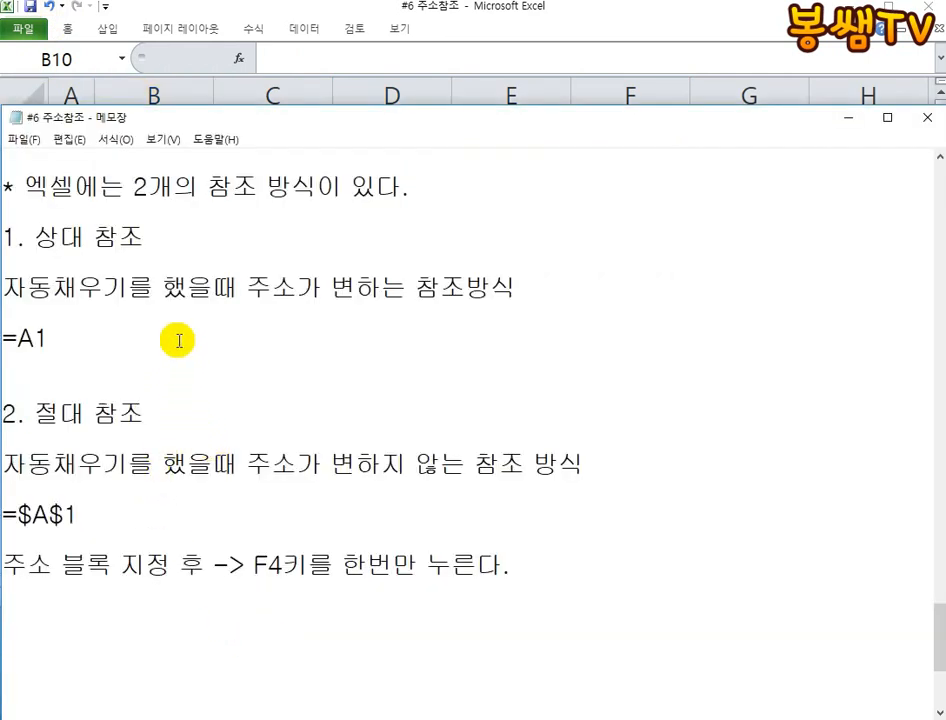
pyautogui.scroll(2, 293, 440)
pyautogui.scroll(-3, 300, 426)
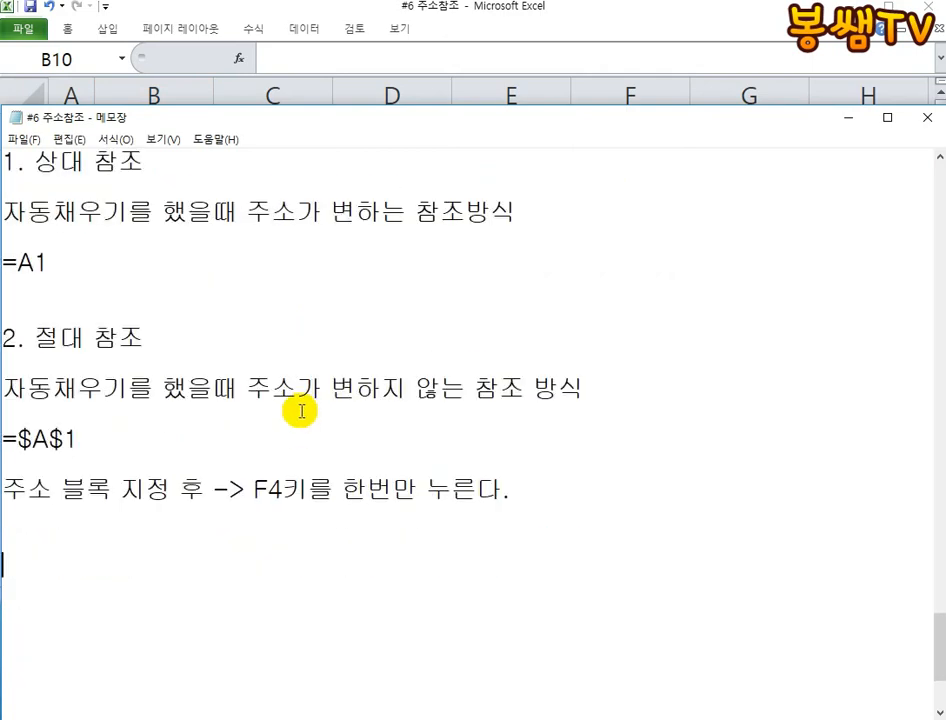
pyautogui.scroll(1, 301, 412)
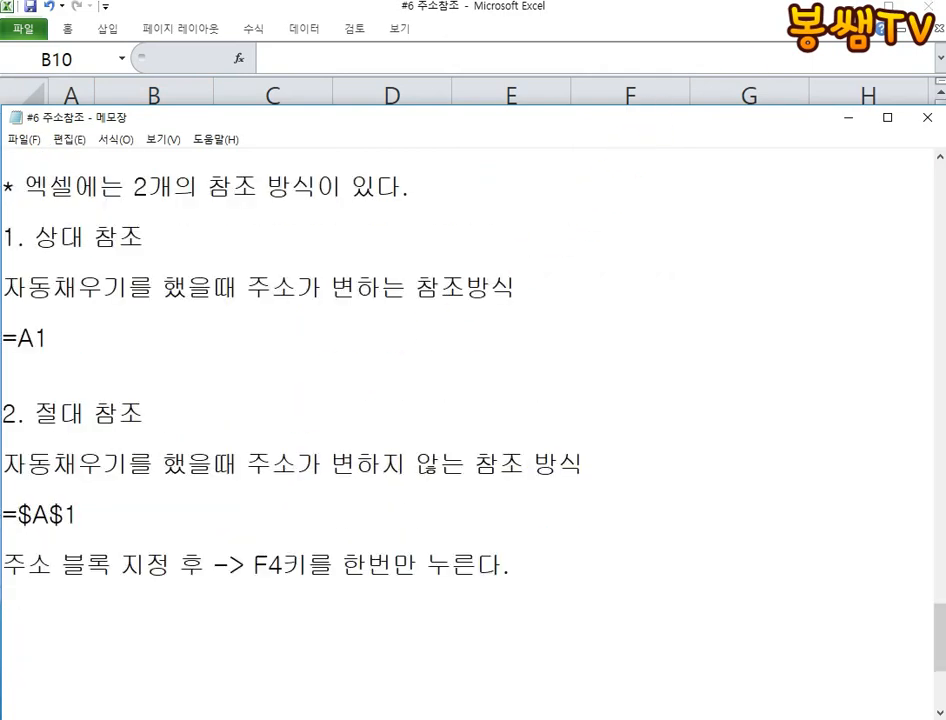
pyautogui.click(849, 118)
pyautogui.click(430, 328)
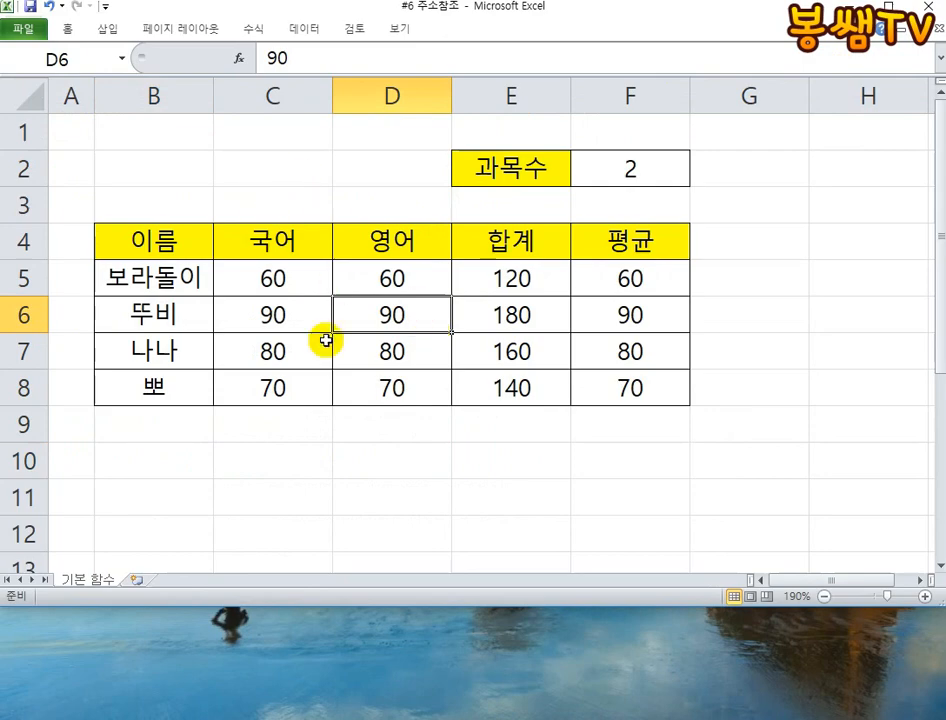
# - Bring the Notepad notes back, reposition their window beneath the worksheet, and return to Excel
pyautogui.hotkey('alt', 'Tab')
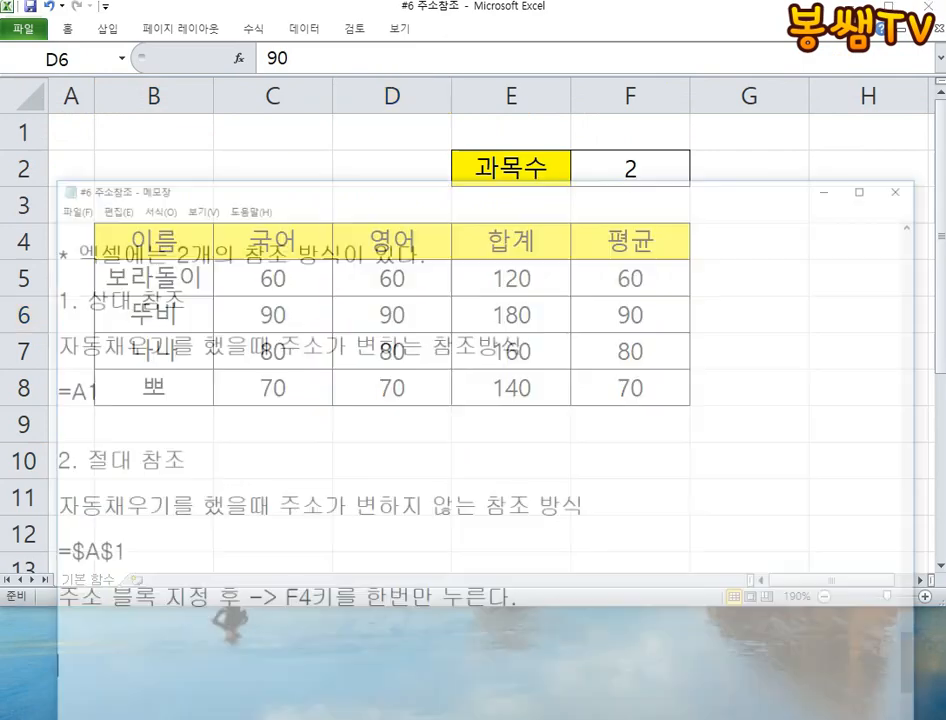
pyautogui.moveTo(367, 106); pyautogui.dragTo(334, 591)
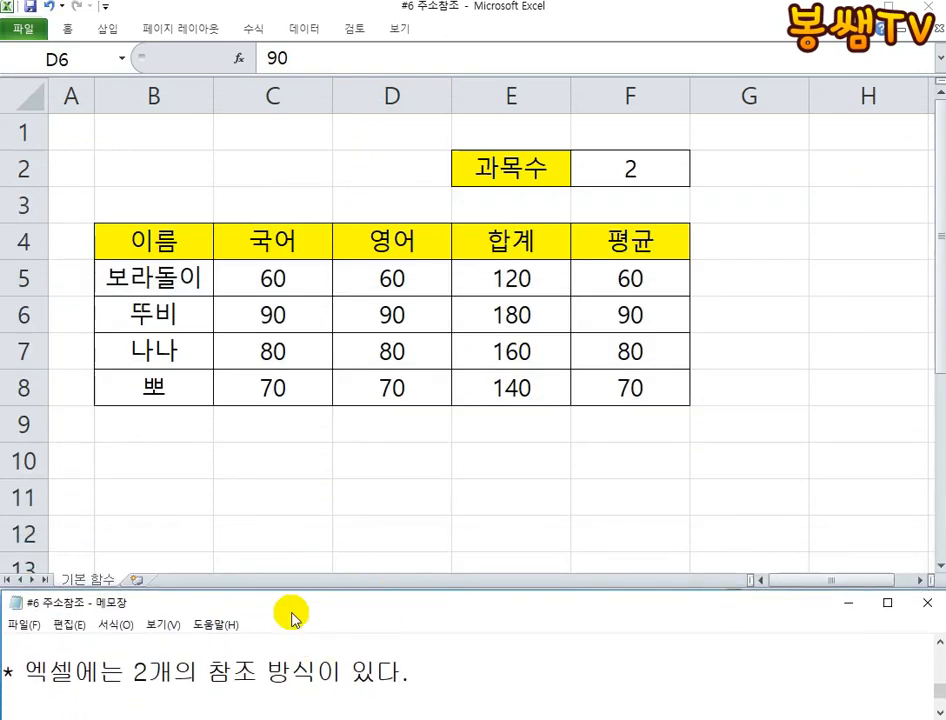
pyautogui.hotkey('alt', 'Tab')
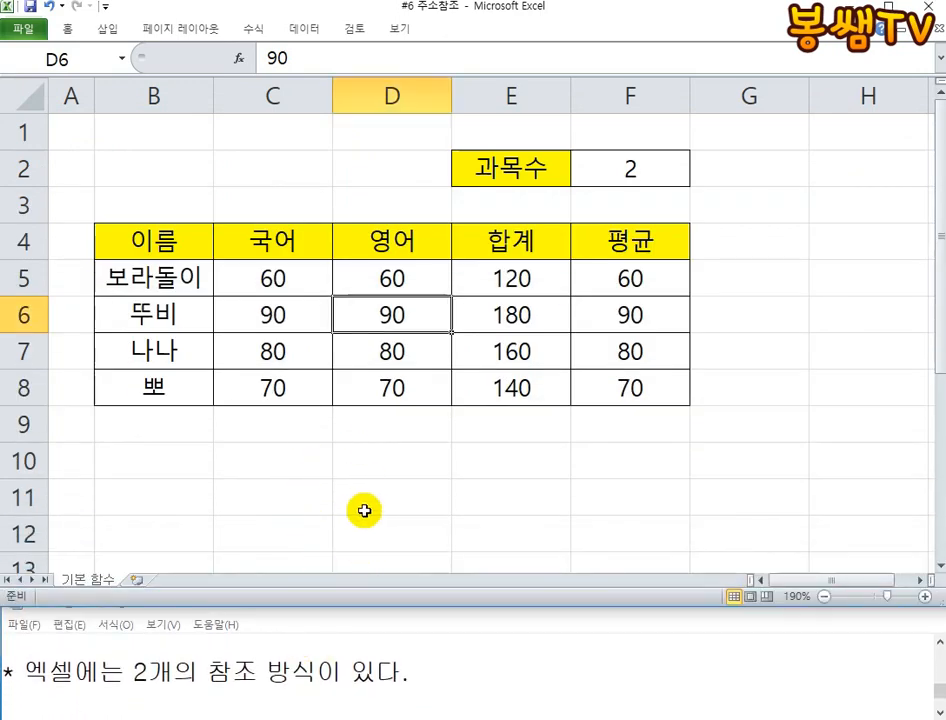